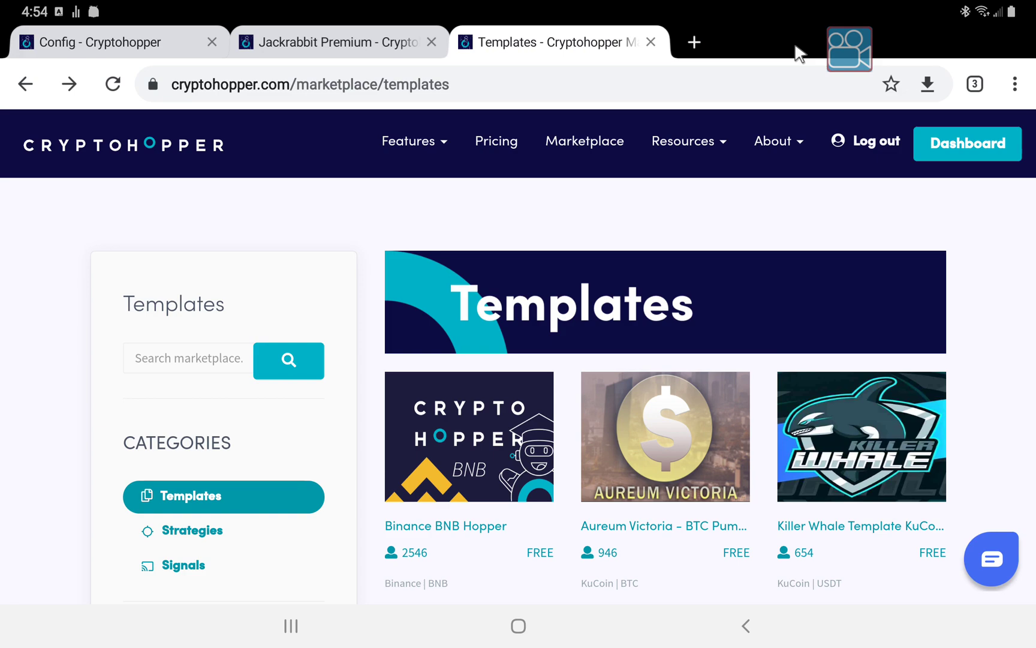
Search the marketplace for 'jackrabbit' and browse its six results, including Premium, Premium Sampler and USDT.
{"action": "left_click", "coordinate": [213, 367]}
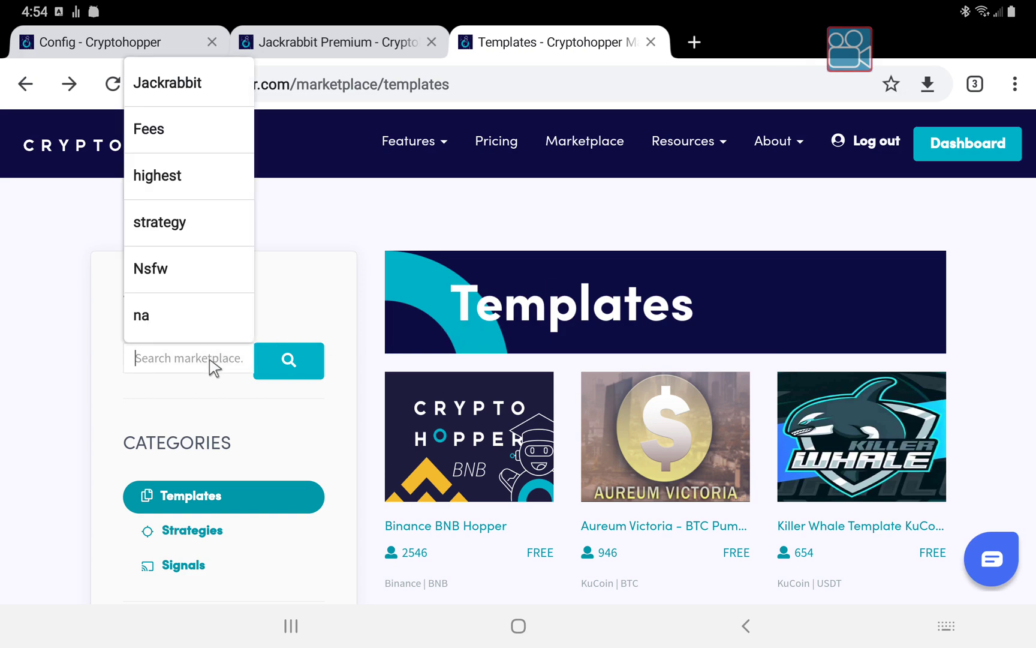
{"action": "type", "text": "jac"}
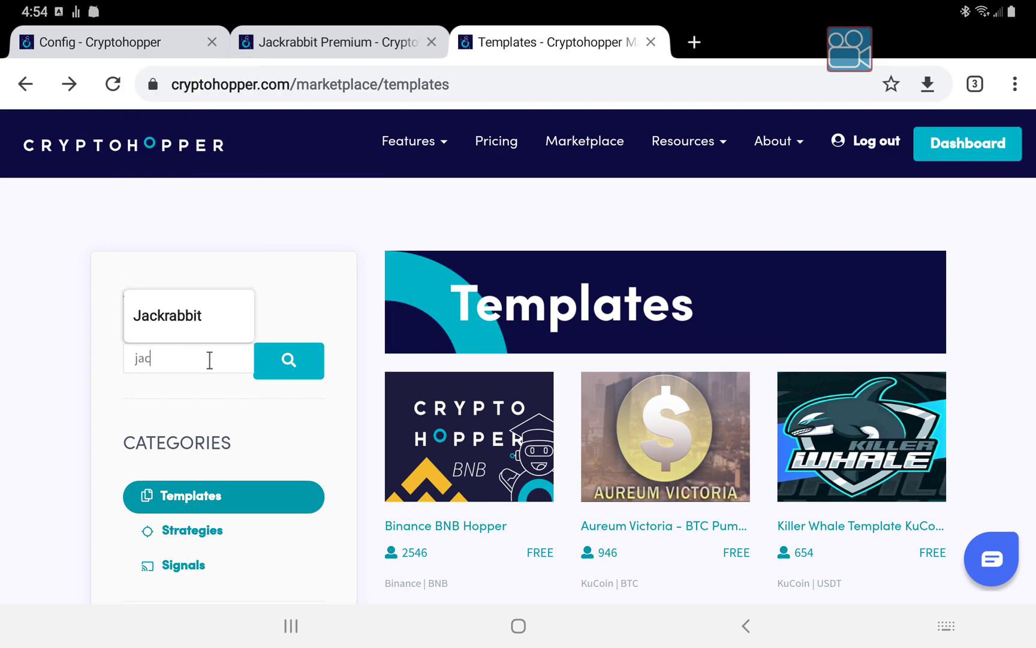
{"action": "type", "text": "krabbit"}
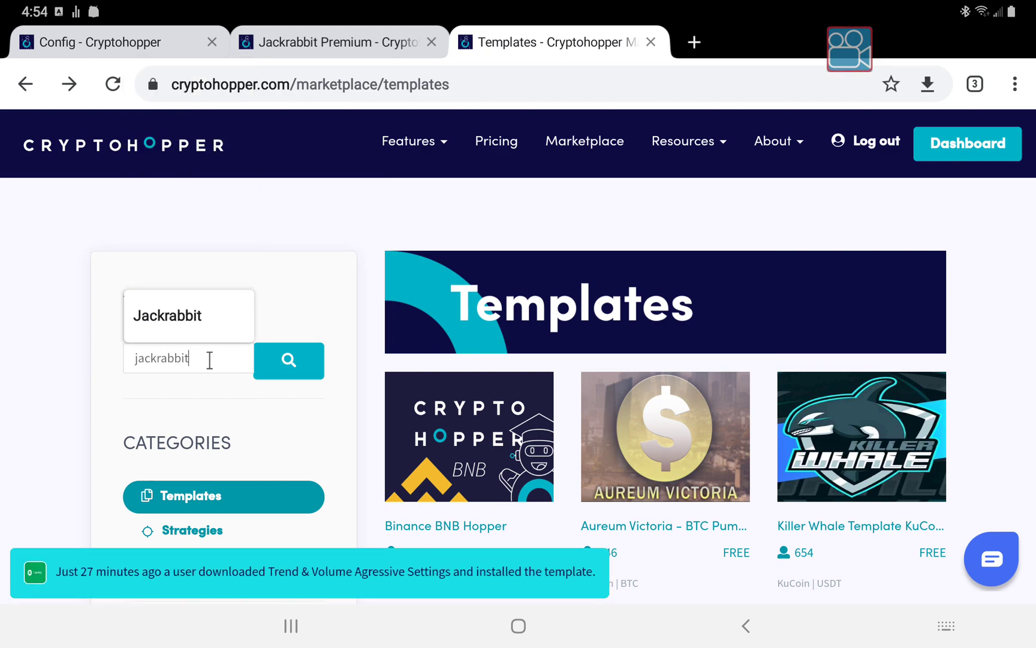
{"action": "left_click", "coordinate": [162, 328]}
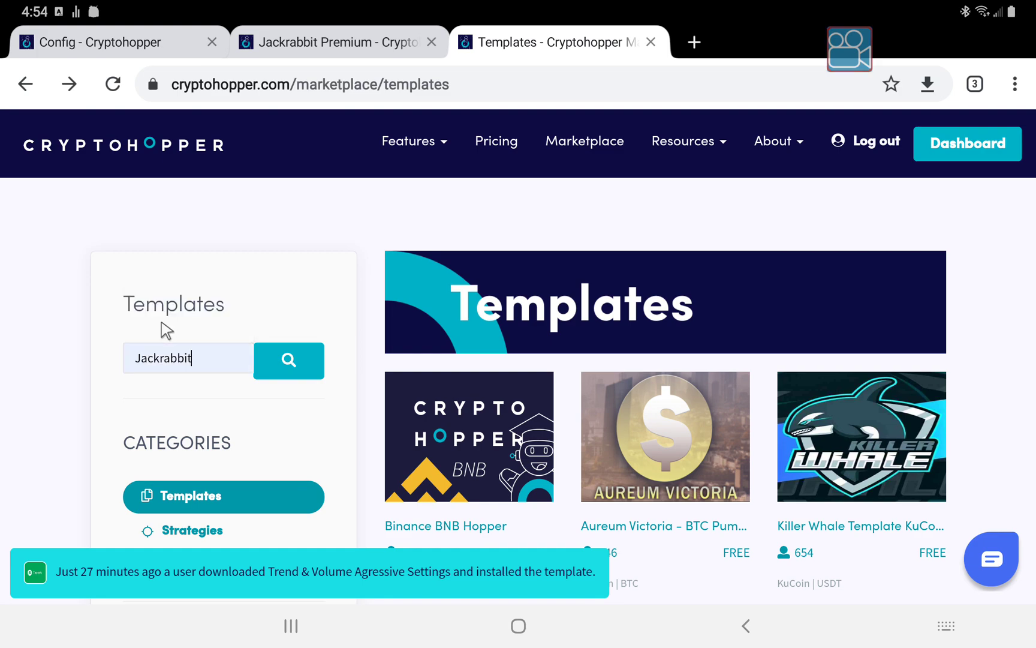
{"action": "left_click", "coordinate": [305, 359]}
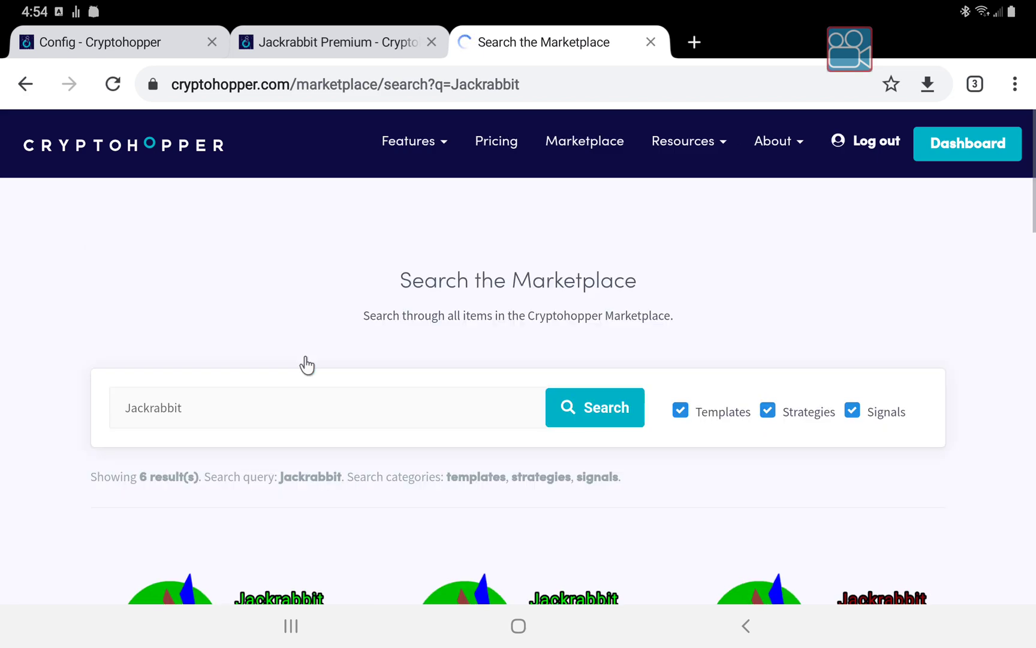
{"action": "scroll", "coordinate": [305, 363], "scroll_direction": "down", "scroll_amount": 3}
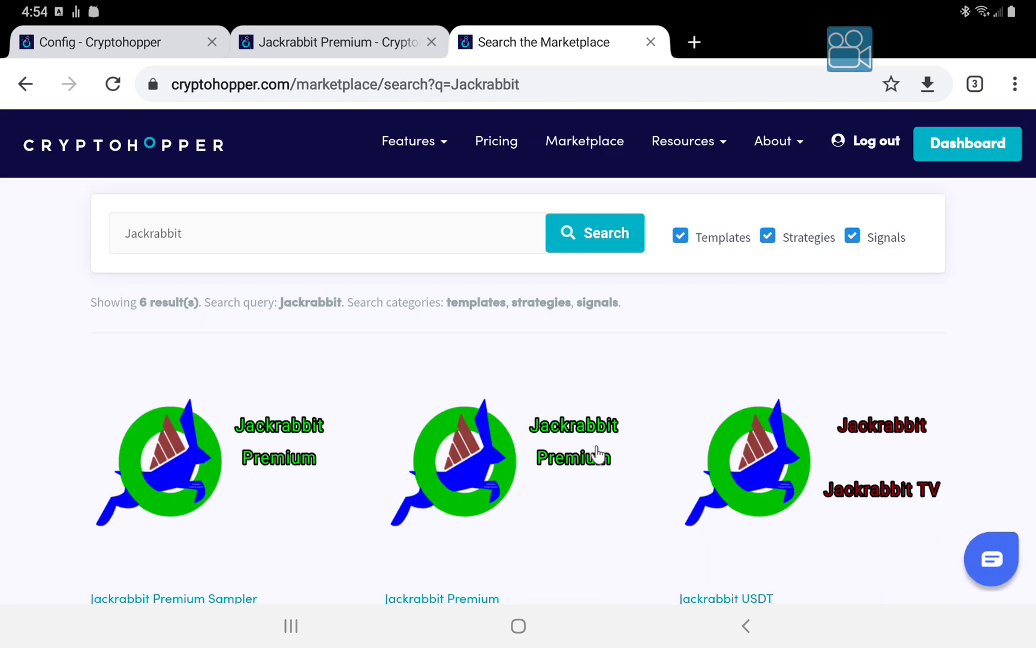
{"action": "scroll", "coordinate": [596, 454], "scroll_direction": "down", "scroll_amount": 4}
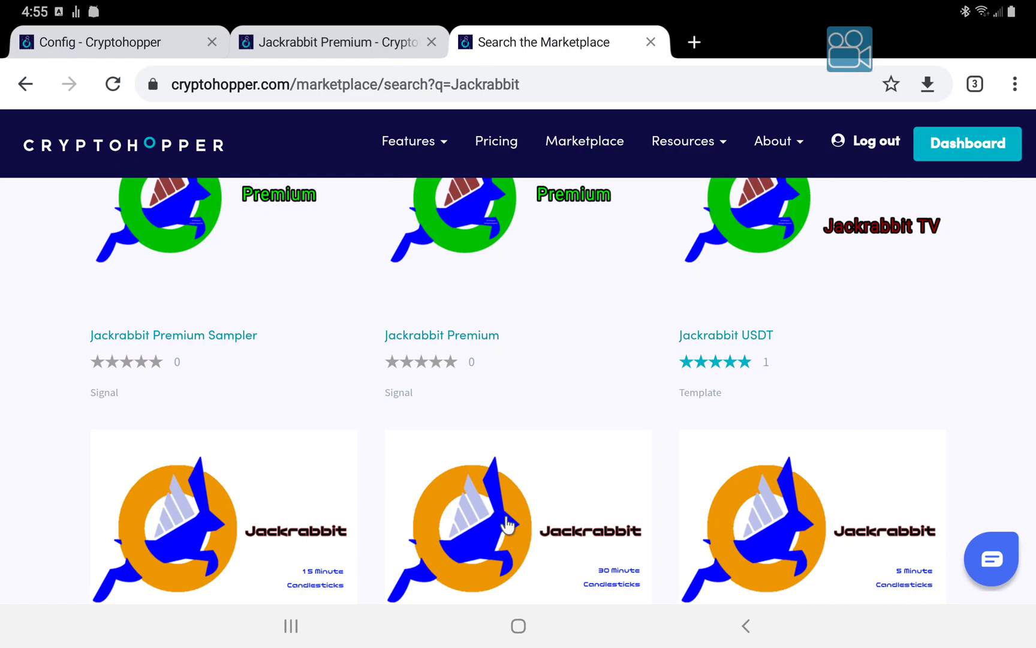
{"action": "scroll", "coordinate": [786, 560], "scroll_direction": "up", "scroll_amount": 3}
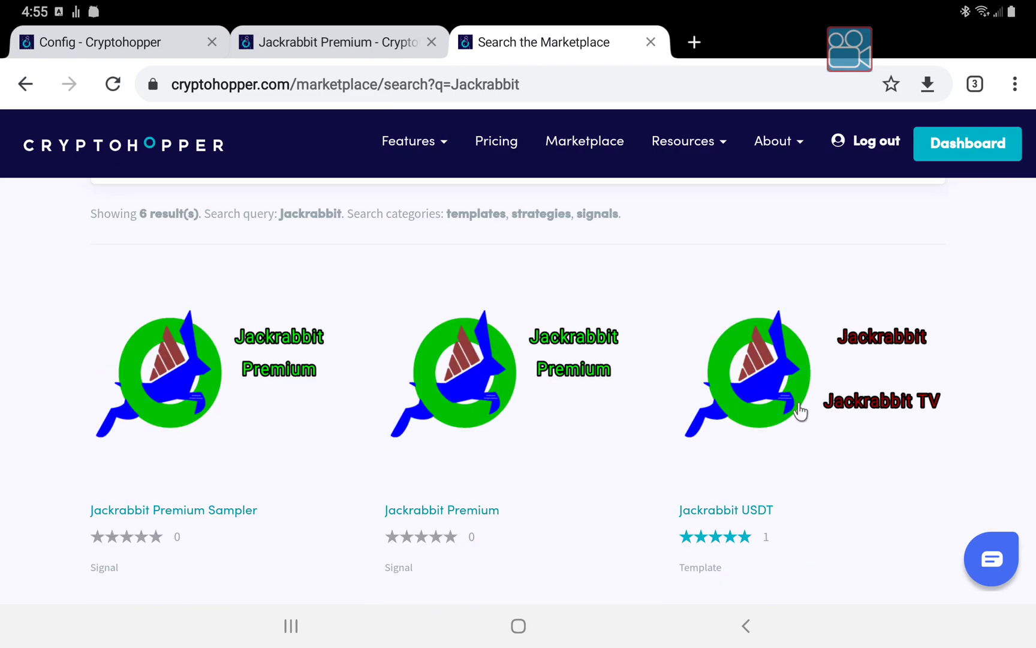
Open the Jackrabbit USDT template page and review its overview: Downloaded, 440 downloads.
{"action": "left_click", "coordinate": [788, 407]}
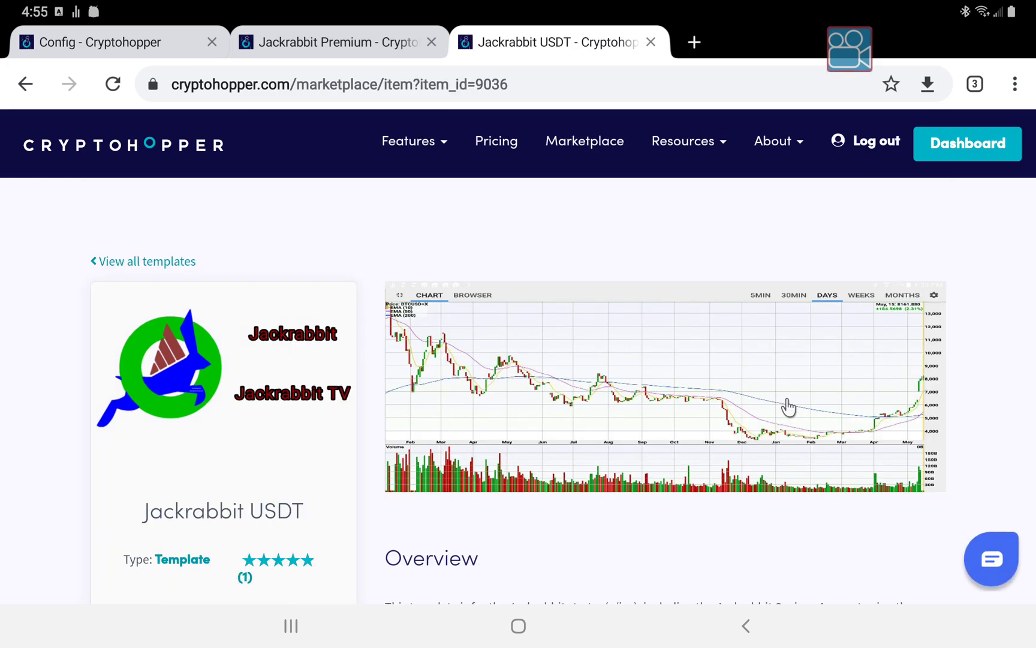
{"action": "scroll", "coordinate": [787, 407], "scroll_direction": "down", "scroll_amount": 4}
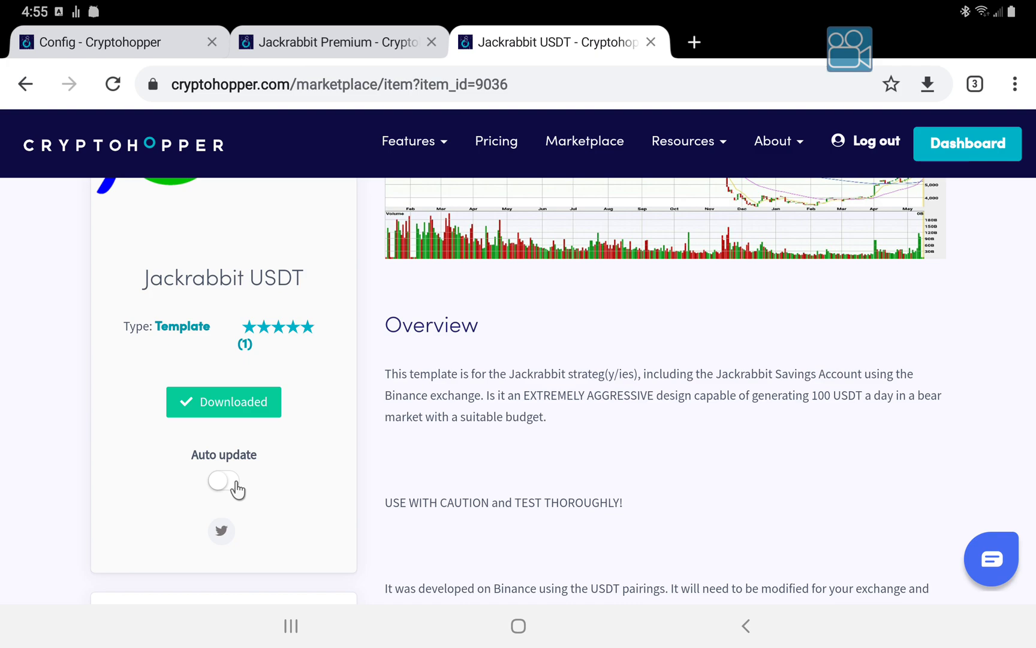
{"action": "scroll", "coordinate": [258, 488], "scroll_direction": "up", "scroll_amount": 4}
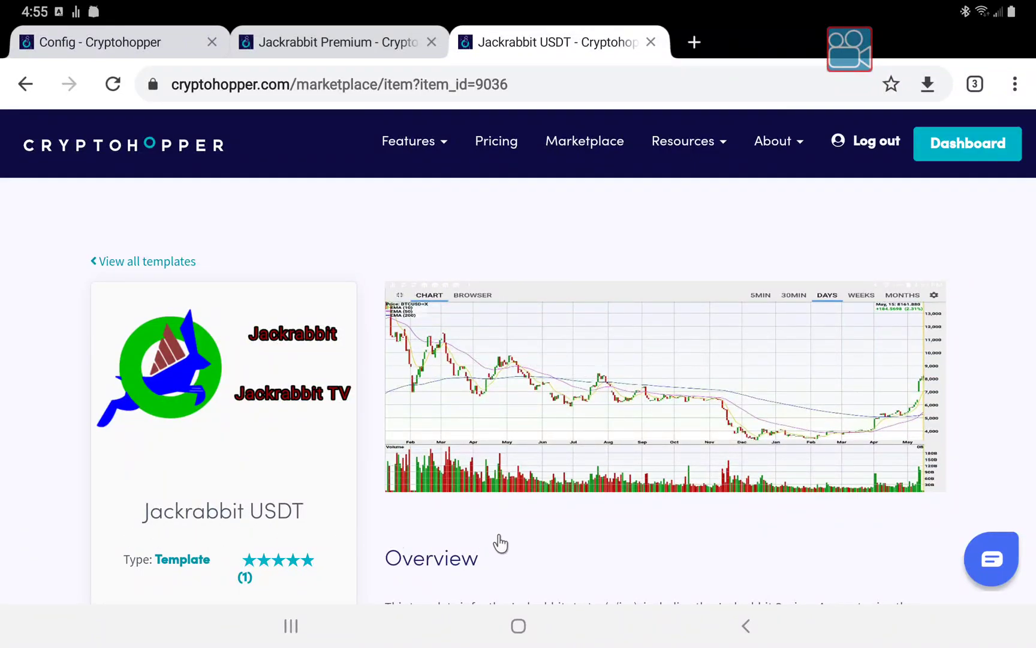
{"action": "scroll", "coordinate": [546, 542], "scroll_direction": "down", "scroll_amount": 3}
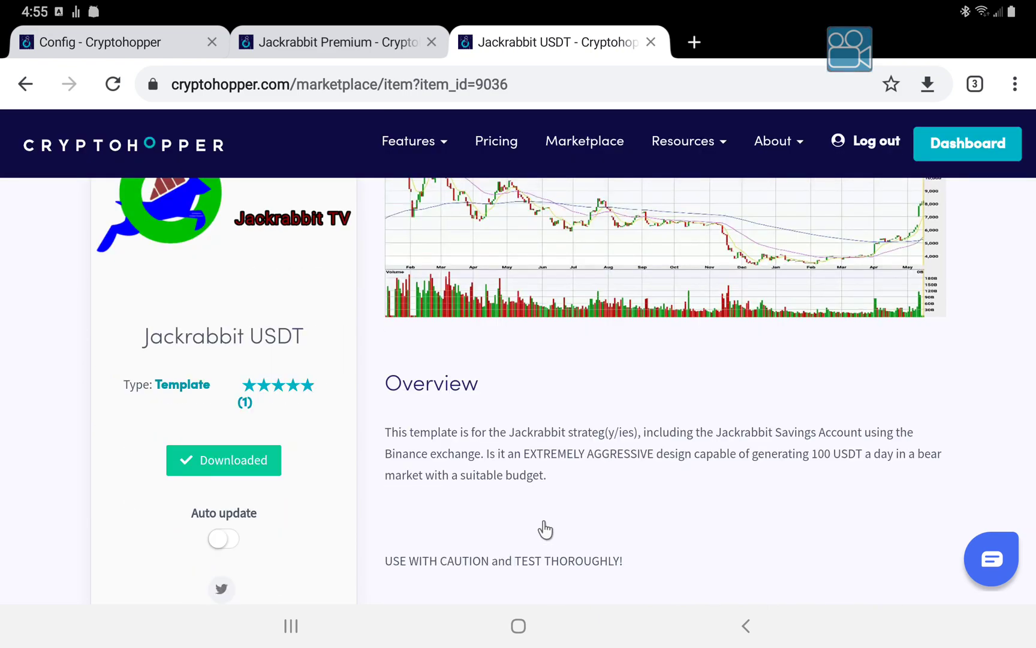
{"action": "scroll", "coordinate": [545, 528], "scroll_direction": "down", "scroll_amount": 2}
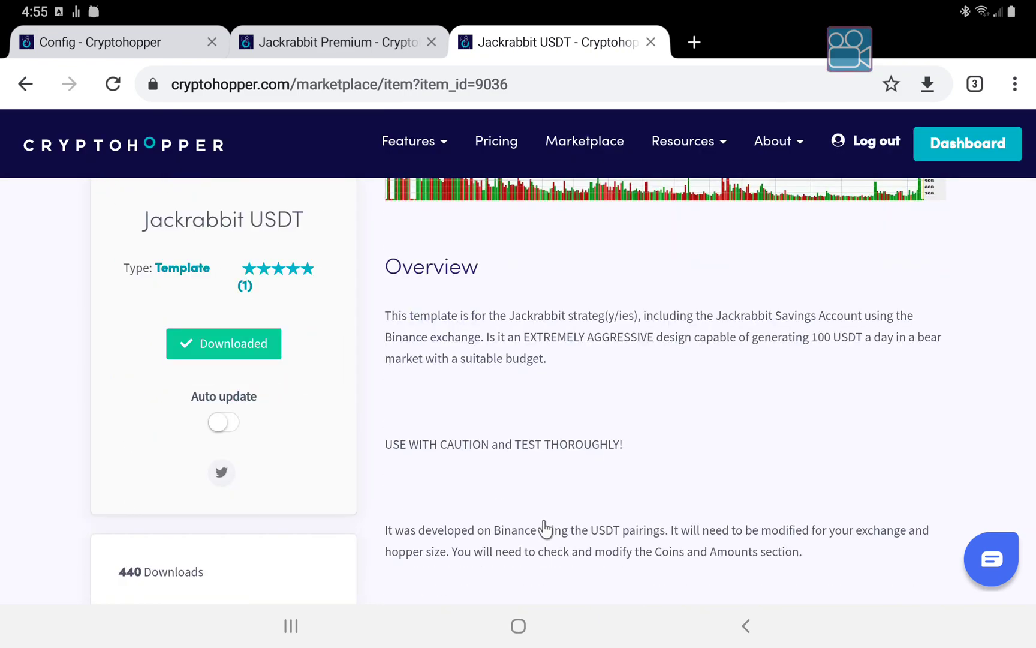
{"action": "scroll", "coordinate": [545, 529], "scroll_direction": "up", "scroll_amount": 5}
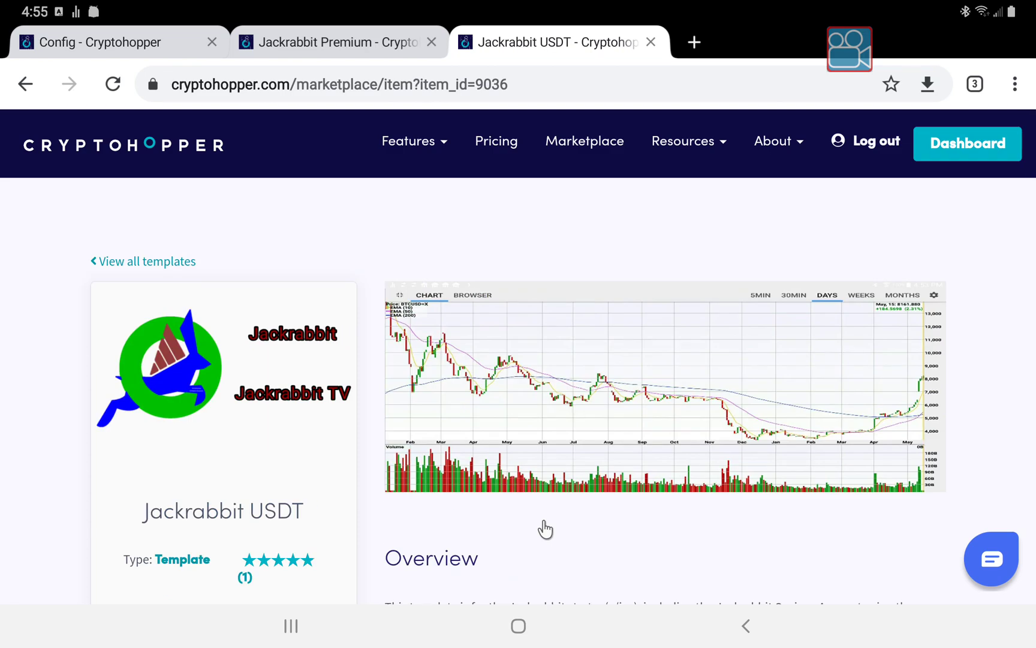
{"action": "scroll", "coordinate": [545, 529], "scroll_direction": "down", "scroll_amount": 7}
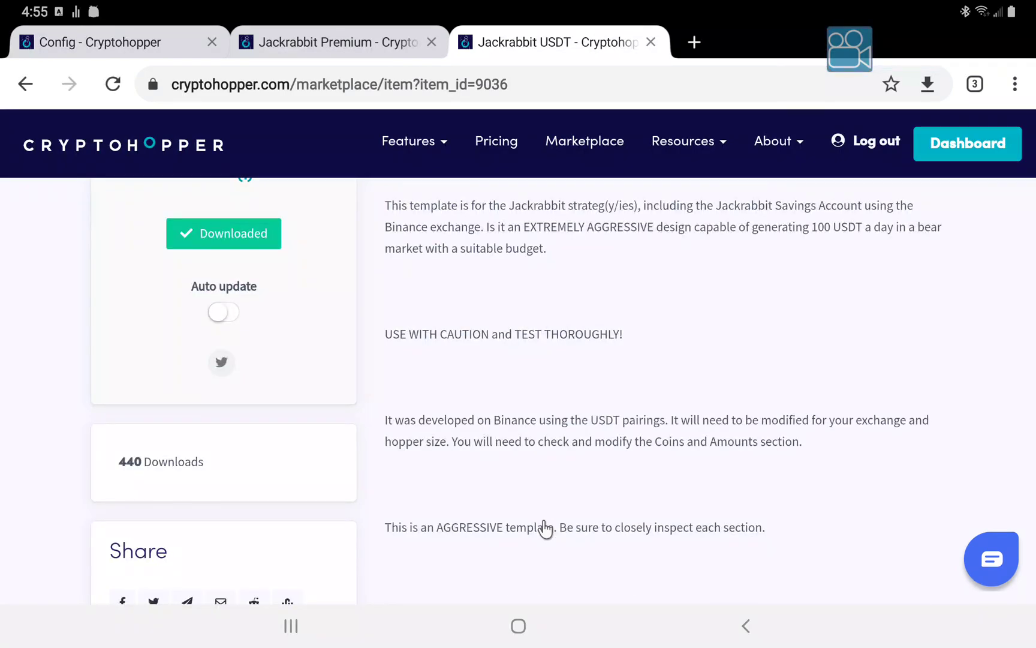
{"action": "scroll", "coordinate": [545, 529], "scroll_direction": "up", "scroll_amount": 7}
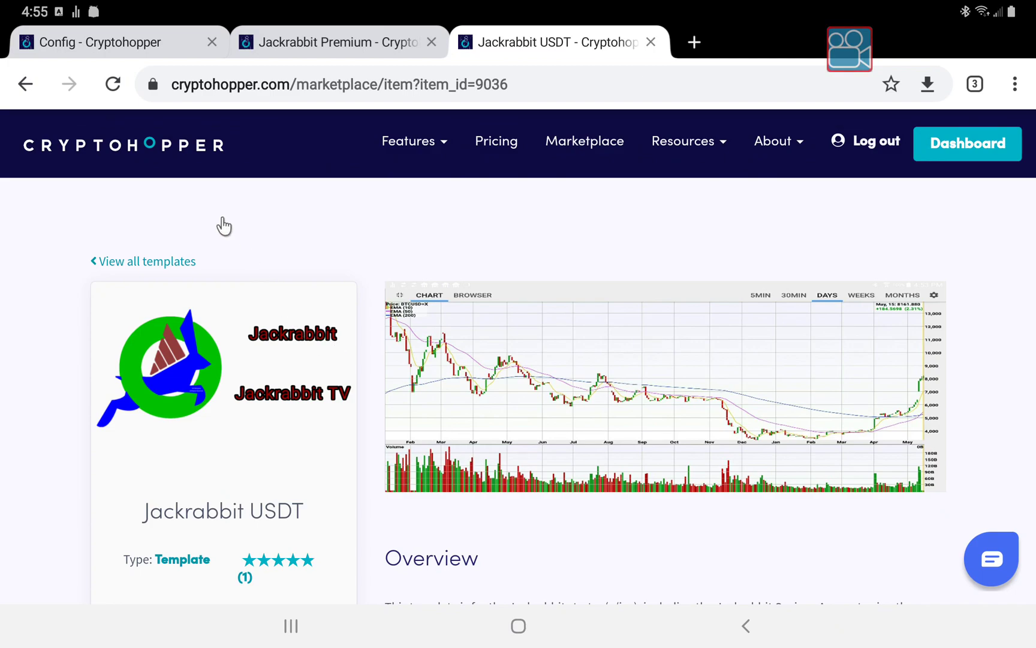
Review the Jackrabbit Premium signal page: subscribed, 1411 signals in 3 months, 7.73% average profit.
{"action": "left_click", "coordinate": [333, 44]}
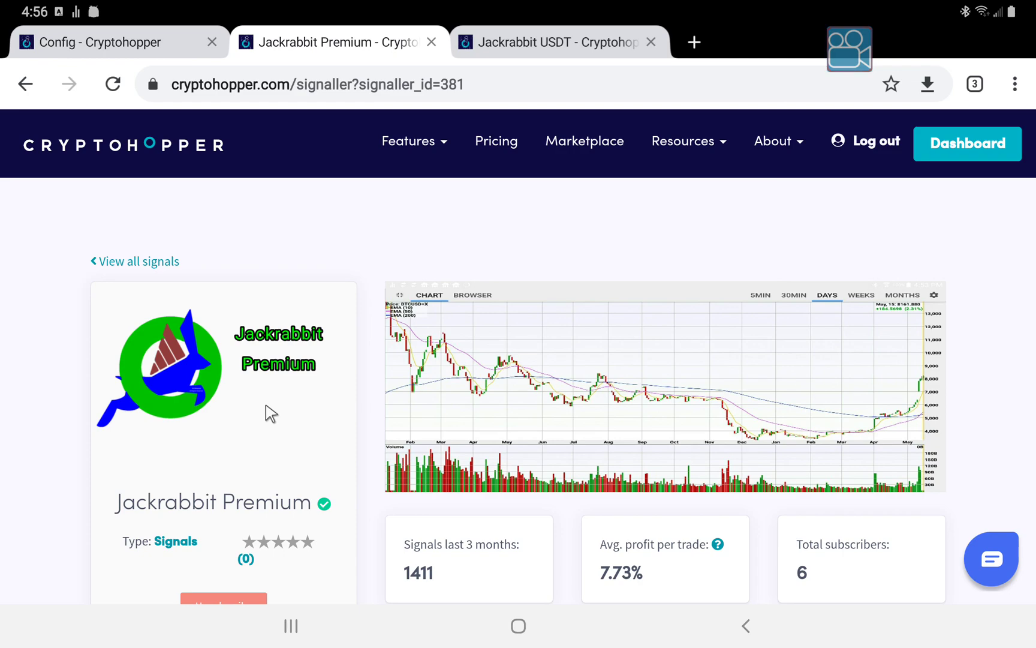
{"action": "scroll", "coordinate": [271, 414], "scroll_direction": "down", "scroll_amount": 3}
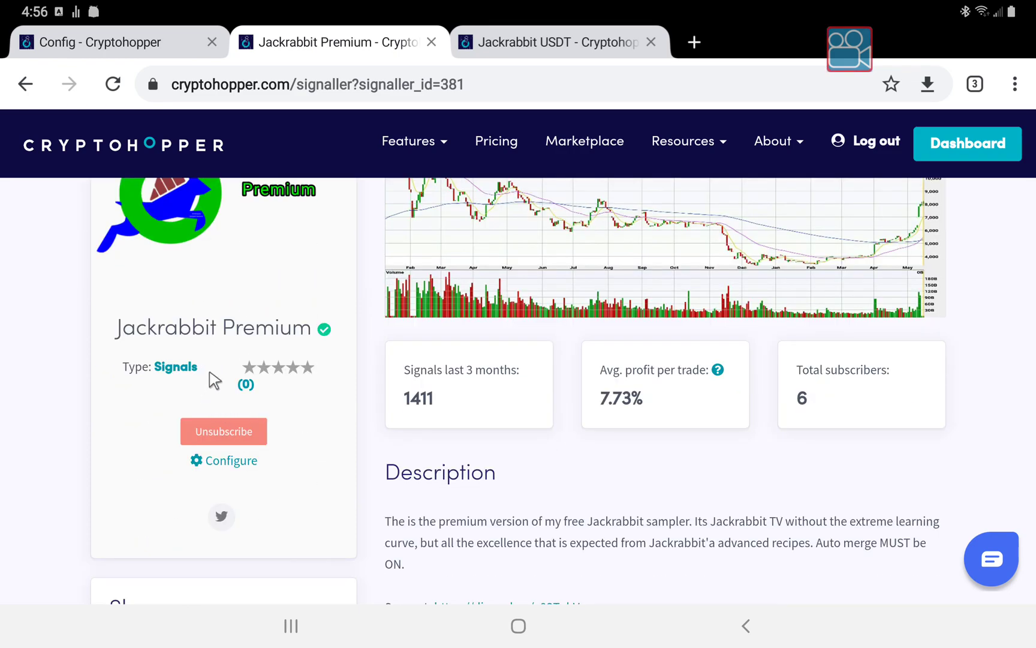
{"action": "scroll", "coordinate": [234, 403], "scroll_direction": "up", "scroll_amount": 2}
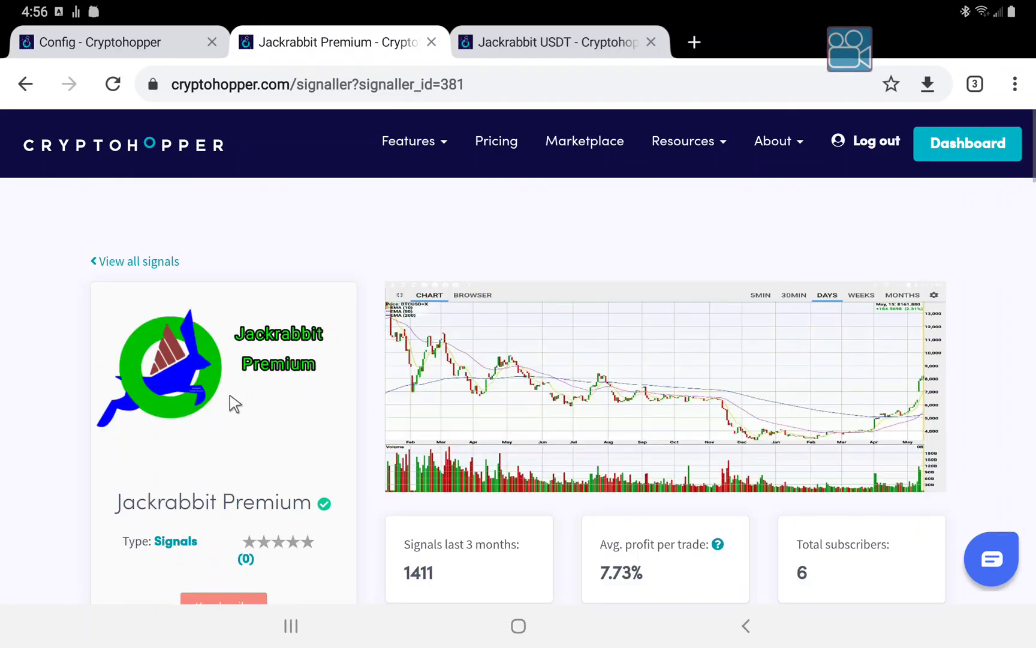
{"action": "scroll", "coordinate": [234, 403], "scroll_direction": "down", "scroll_amount": 3}
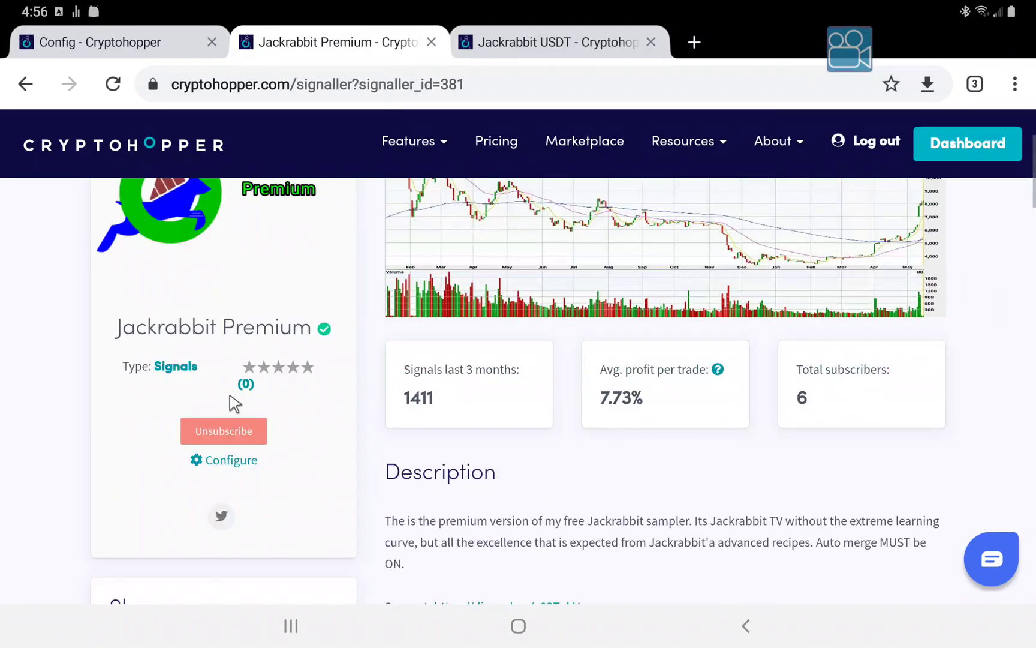
{"action": "scroll", "coordinate": [233, 401], "scroll_direction": "down", "scroll_amount": 1}
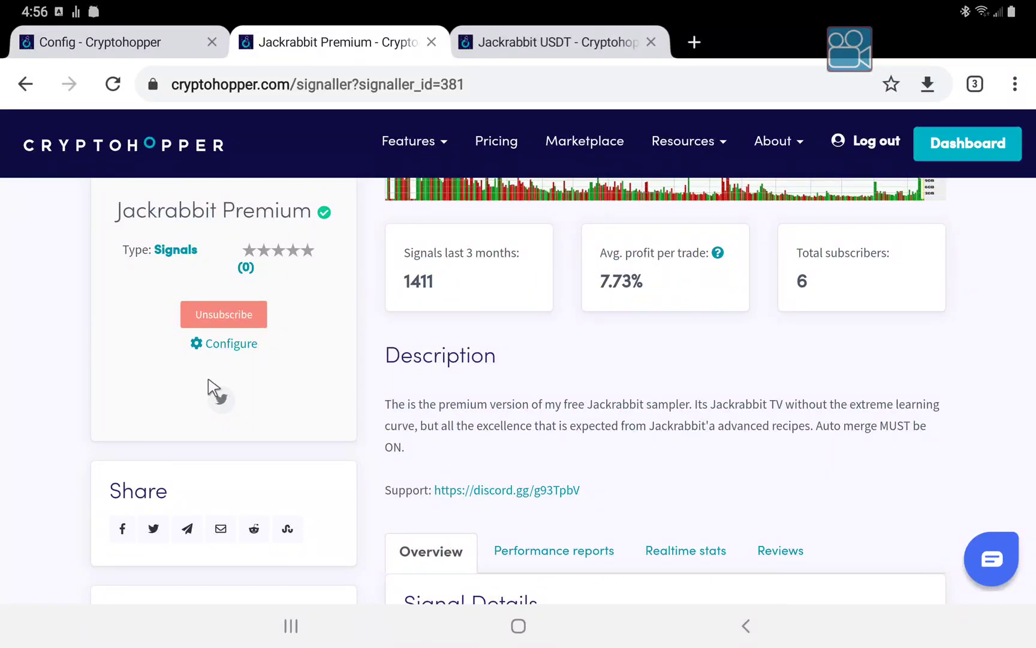
Configure the Jackrabbit Premium subscription with an 11 USDT buy amount and sell signals on, and save.
{"action": "left_click", "coordinate": [227, 347]}
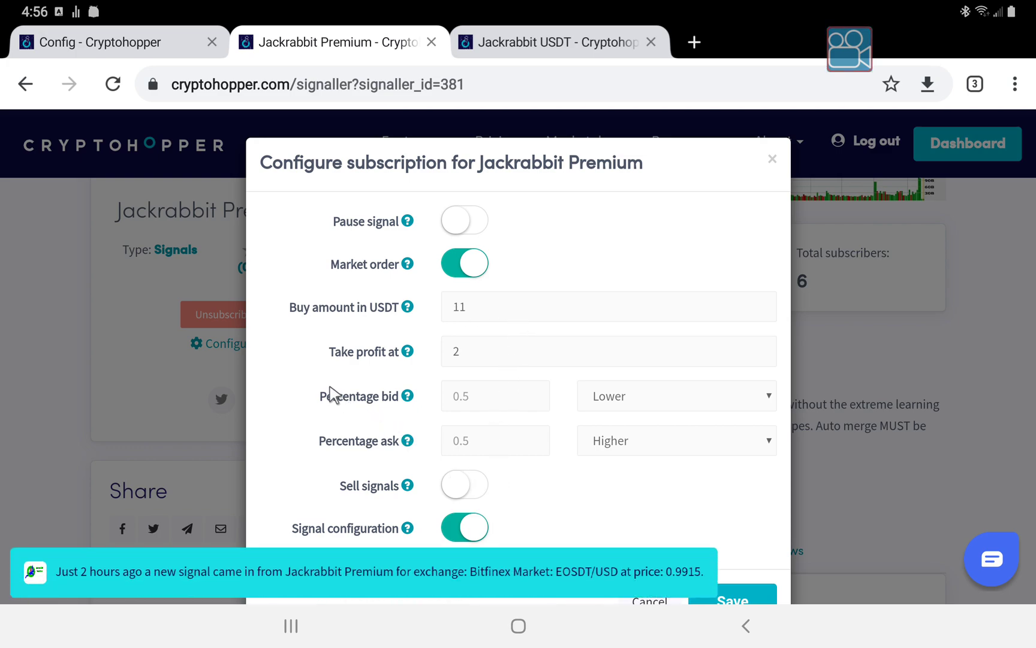
{"action": "scroll", "coordinate": [332, 395], "scroll_direction": "down", "scroll_amount": 1}
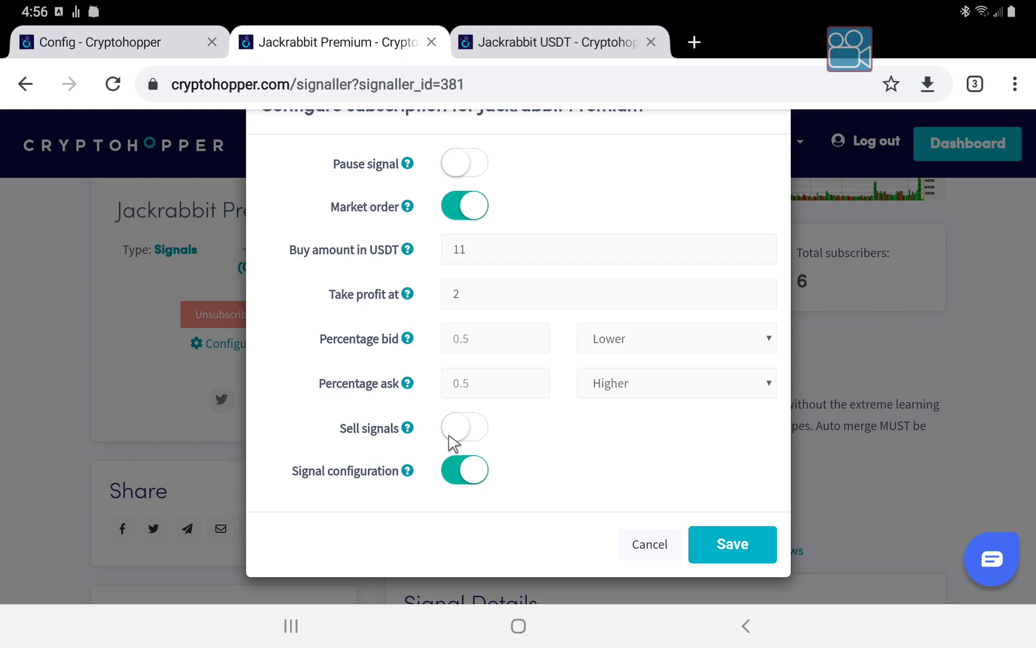
{"action": "double_click", "coordinate": [460, 249]}
{"action": "key", "text": "BackSpace"}
{"action": "type", "text": "11"}
{"action": "left_click", "coordinate": [453, 440]}
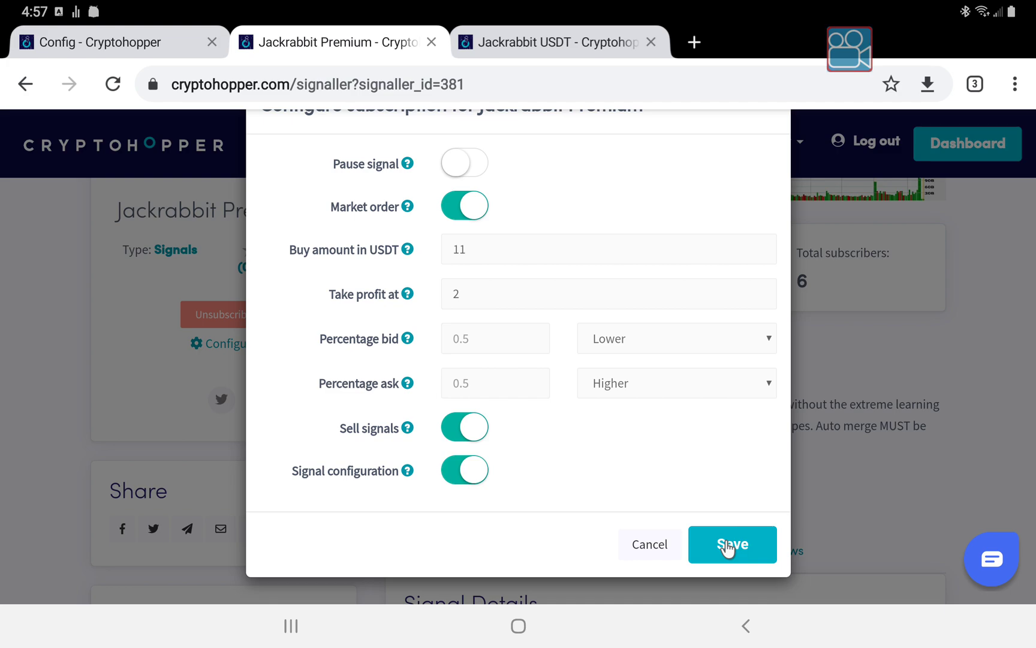
{"action": "left_click", "coordinate": [727, 544]}
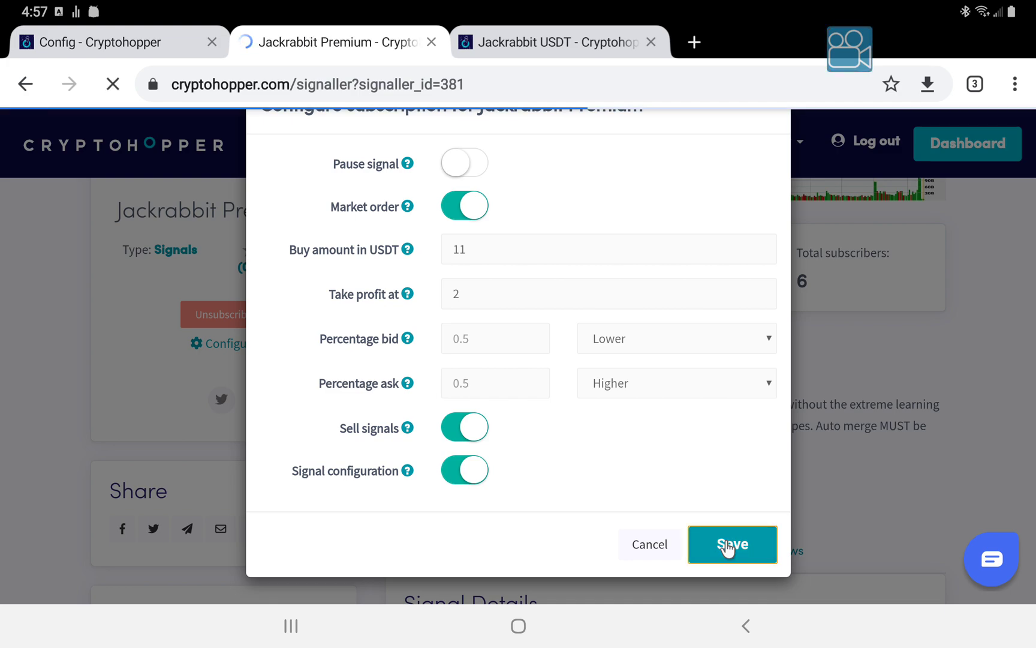
Scroll through Signal Details, last 10 signals and performance chart down to the buy-signal profit distribution.
{"action": "scroll", "coordinate": [102, 435], "scroll_direction": "down", "scroll_amount": 2}
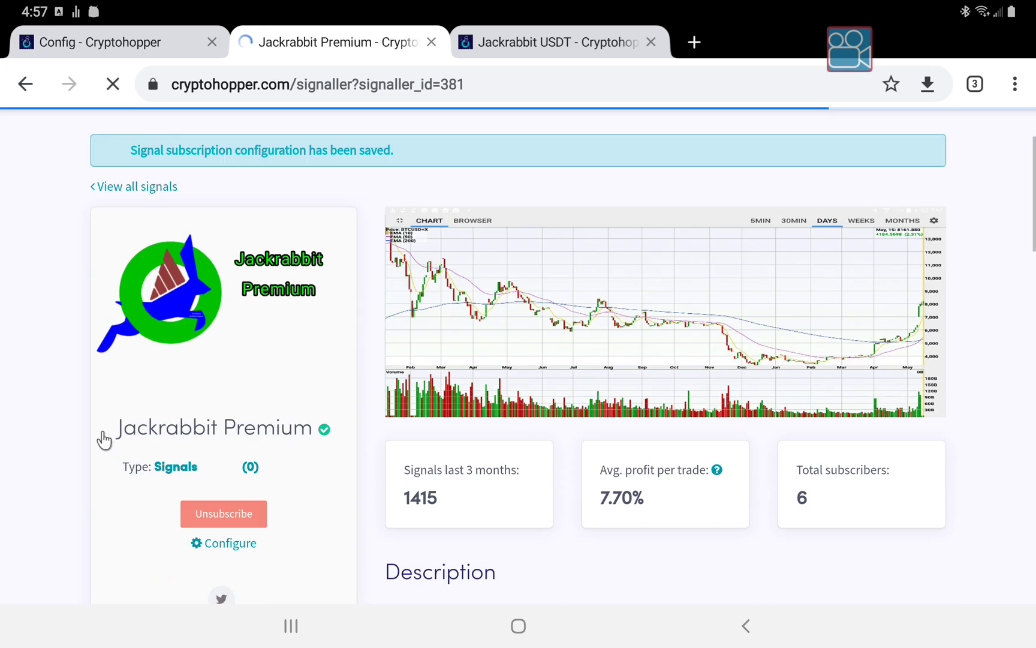
{"action": "scroll", "coordinate": [103, 439], "scroll_direction": "down", "scroll_amount": 7}
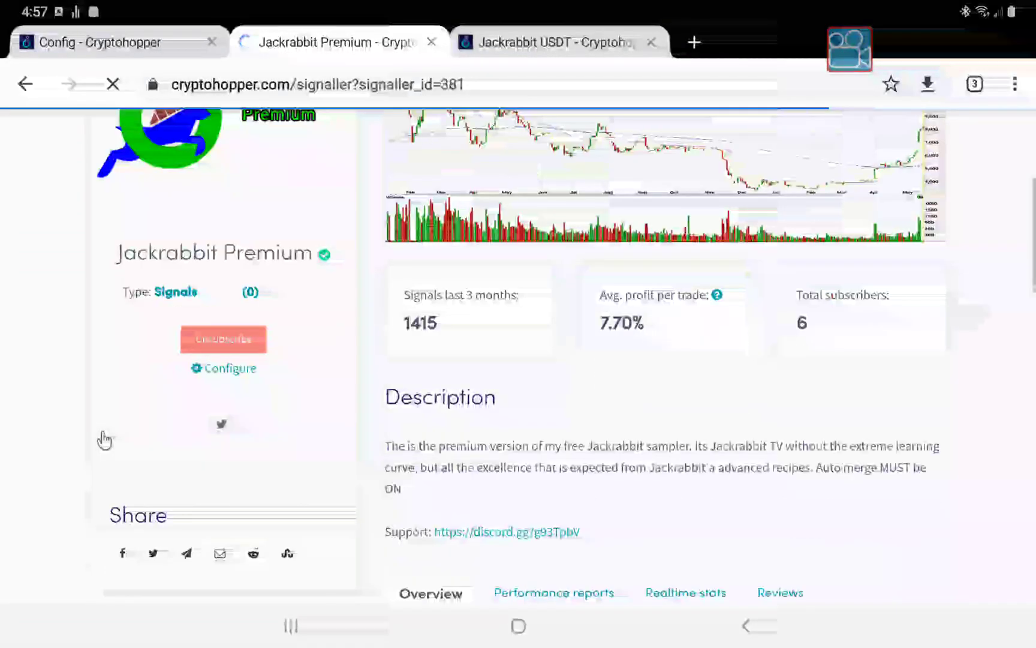
{"action": "scroll", "coordinate": [104, 439], "scroll_direction": "down", "scroll_amount": 3}
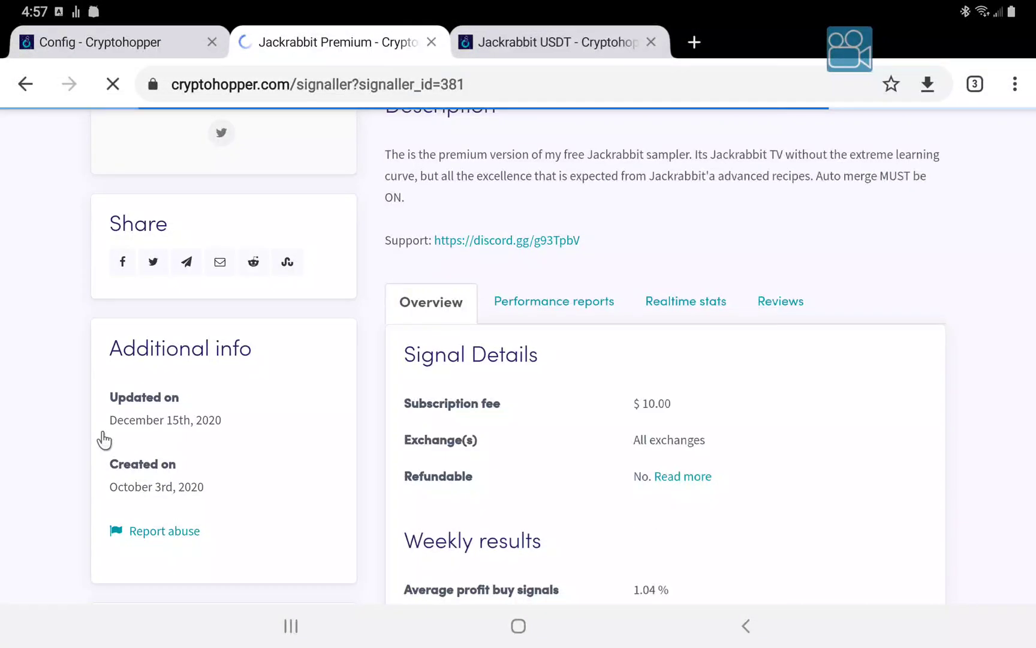
{"action": "scroll", "coordinate": [104, 440], "scroll_direction": "down", "scroll_amount": 4}
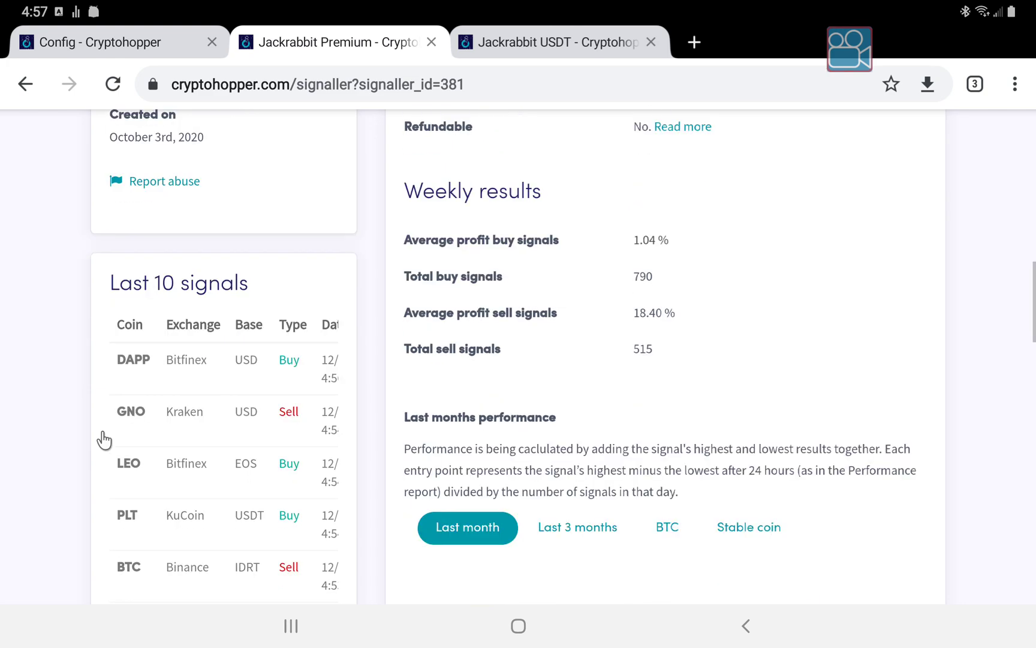
{"action": "scroll", "coordinate": [103, 440], "scroll_direction": "down", "scroll_amount": 3}
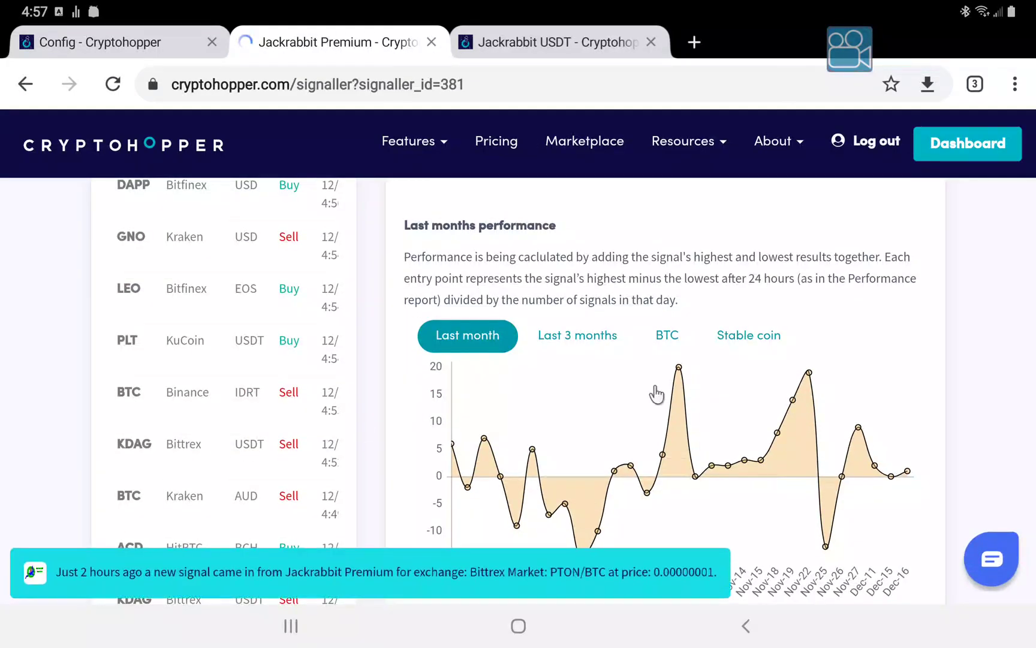
{"action": "scroll", "coordinate": [666, 396], "scroll_direction": "down", "scroll_amount": 2}
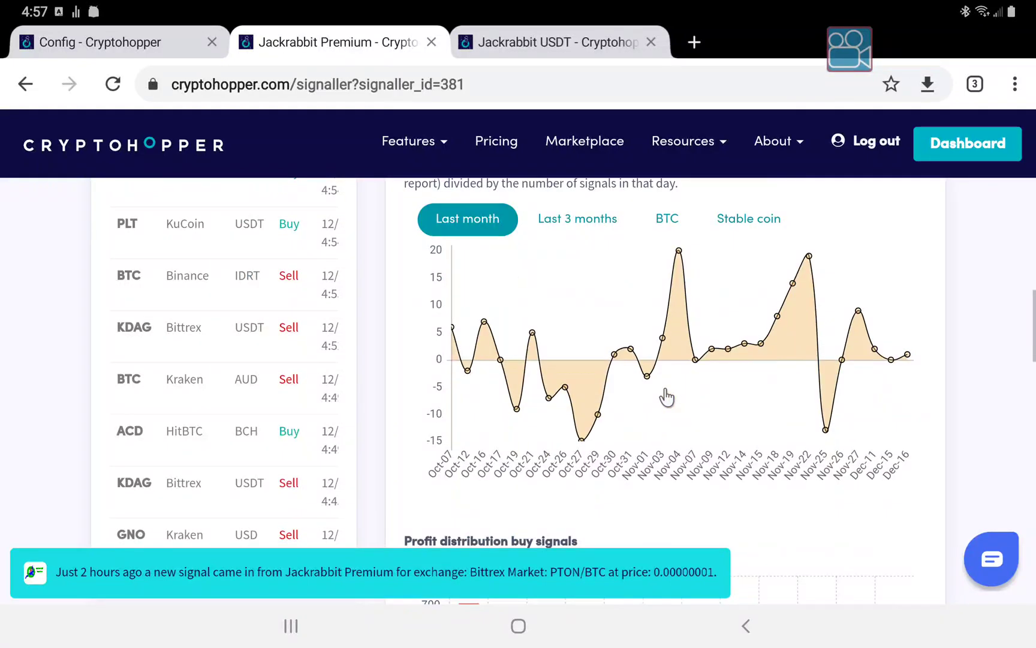
{"action": "scroll", "coordinate": [667, 396], "scroll_direction": "down", "scroll_amount": 3}
{"action": "scroll", "coordinate": [667, 396], "scroll_direction": "down", "scroll_amount": 1}
{"action": "scroll", "coordinate": [667, 395], "scroll_direction": "down", "scroll_amount": 2}
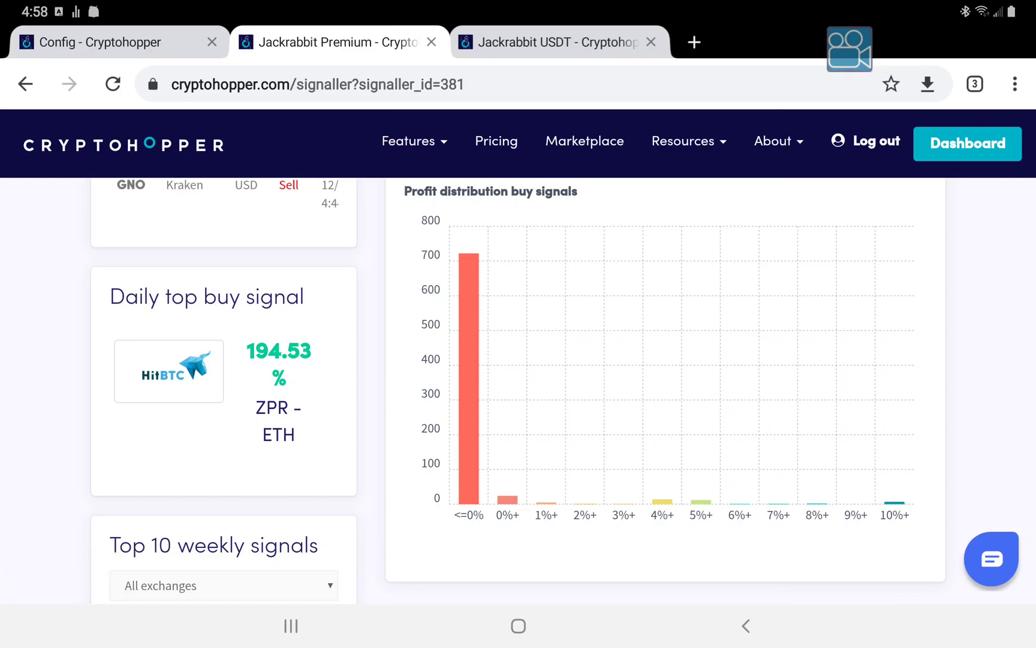
Scroll down through the rest of the Jackrabbit Premium signal statistics.
{"action": "scroll", "coordinate": [313, 420], "scroll_direction": "down", "scroll_amount": 4}
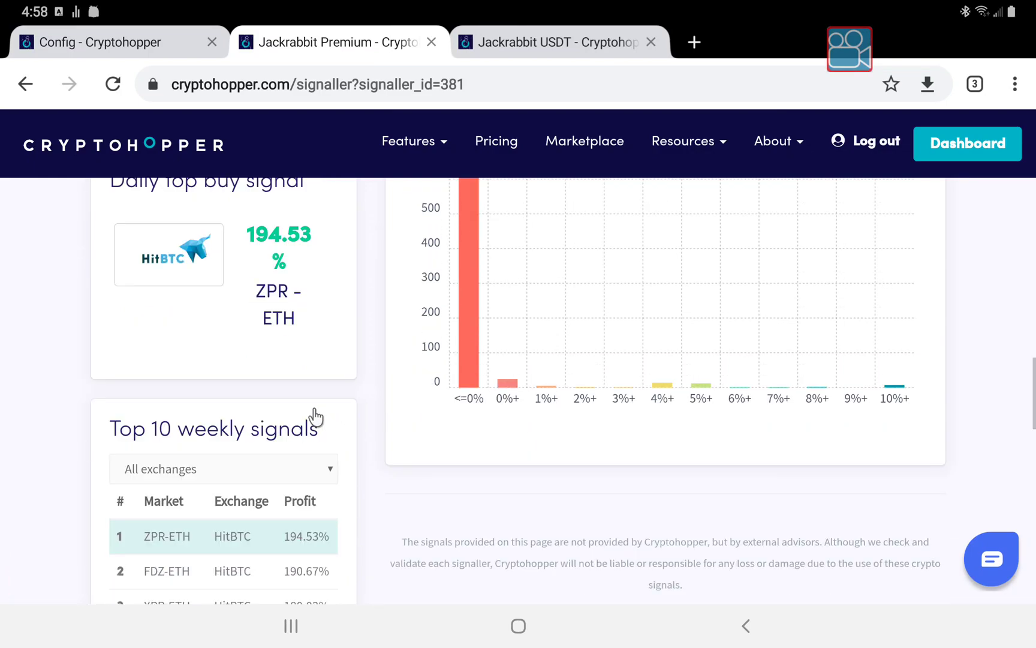
{"action": "scroll", "coordinate": [315, 416], "scroll_direction": "down", "scroll_amount": 2}
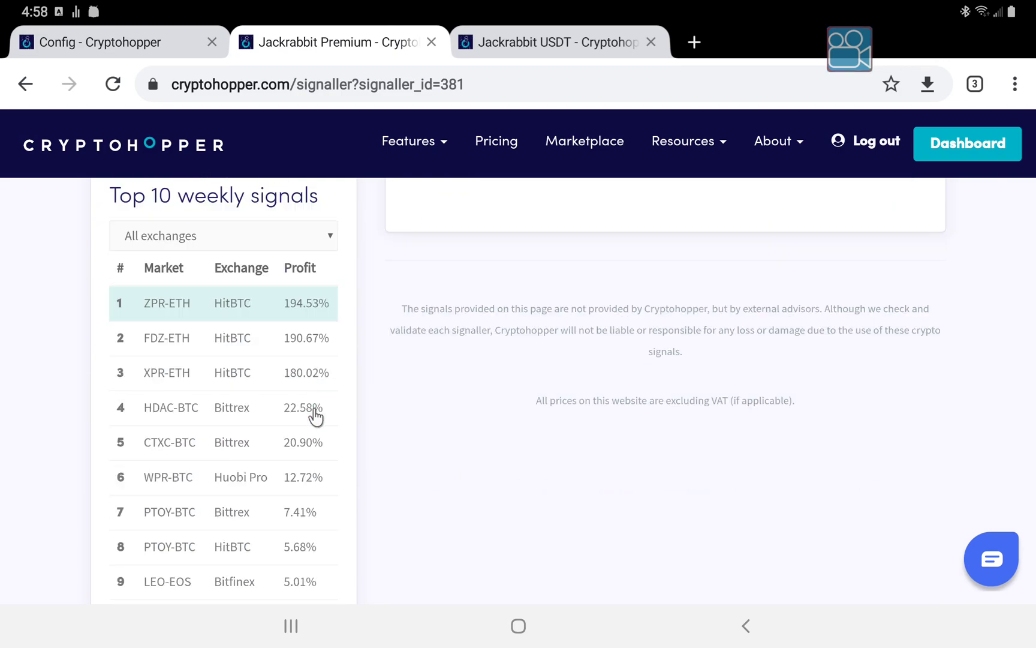
{"action": "scroll", "coordinate": [315, 416], "scroll_direction": "down", "scroll_amount": 1}
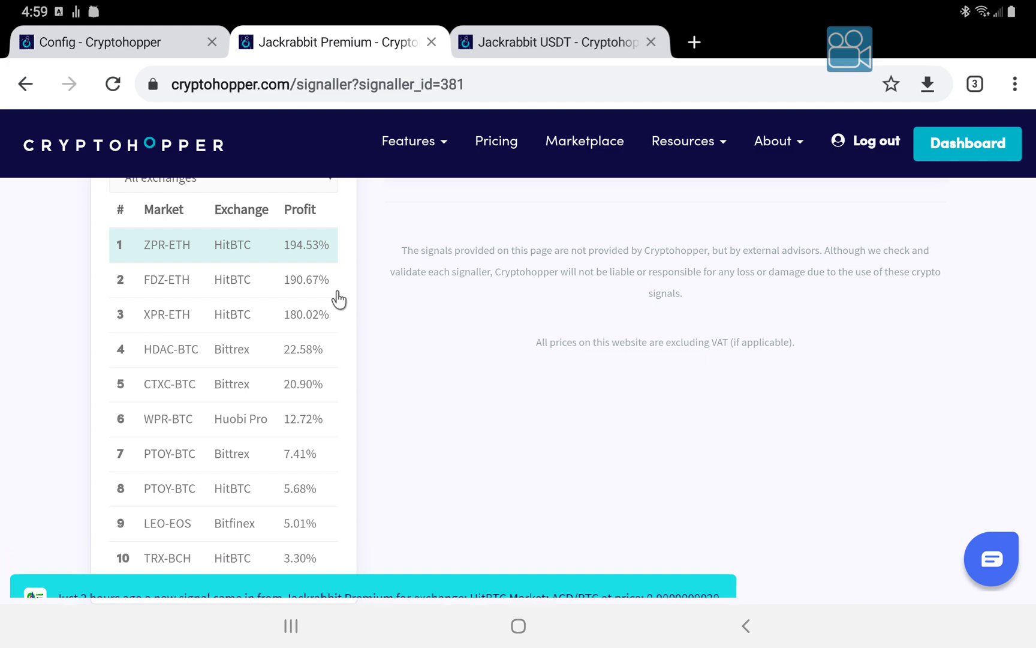
{"action": "scroll", "coordinate": [339, 298], "scroll_direction": "down", "scroll_amount": 2}
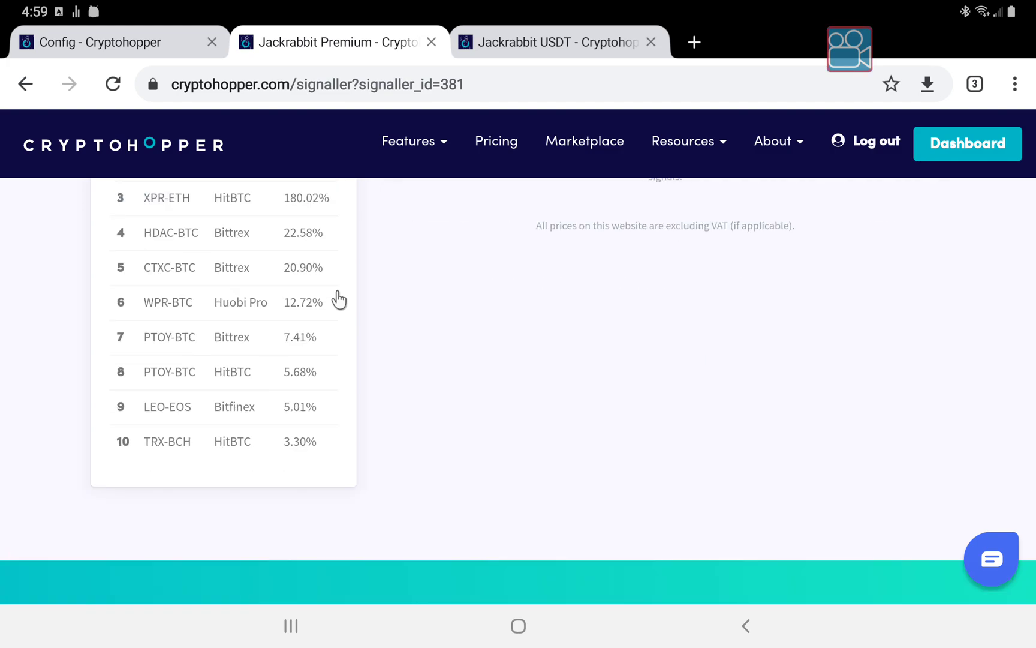
Return to the Configuration page of the hopper named Jackrabbit.
{"action": "scroll", "coordinate": [338, 298], "scroll_direction": "up", "scroll_amount": 2}
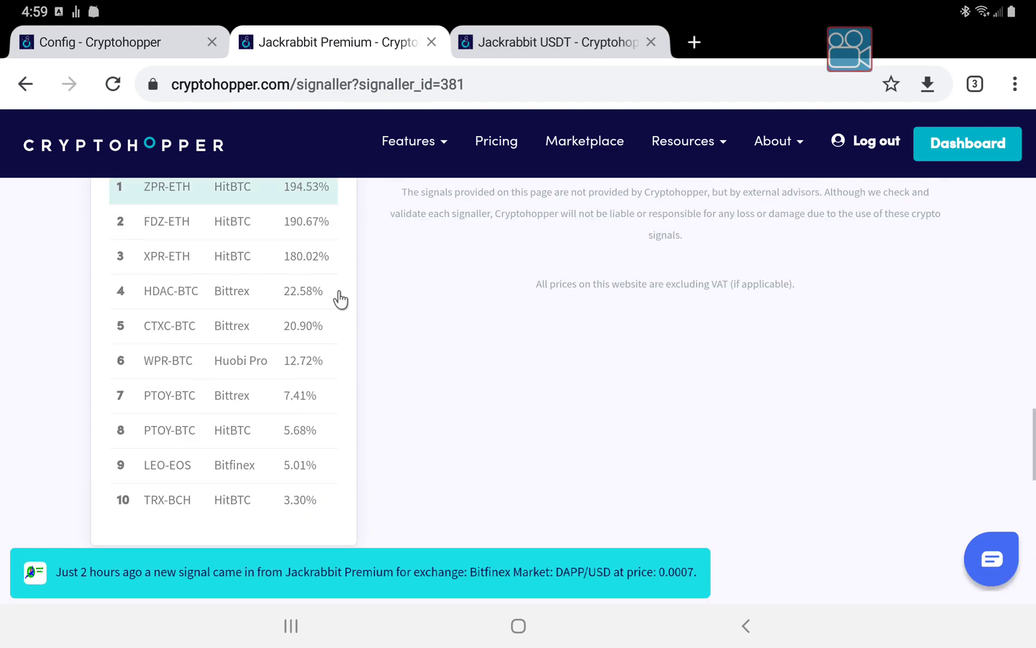
{"action": "scroll", "coordinate": [340, 298], "scroll_direction": "up", "scroll_amount": 1}
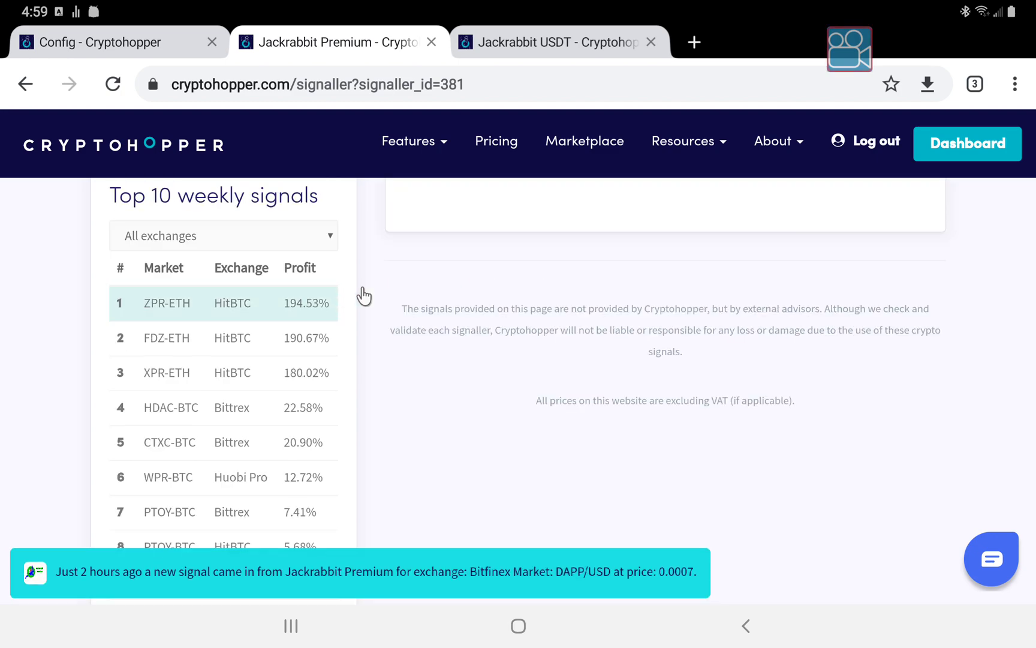
{"action": "scroll", "coordinate": [487, 294], "scroll_direction": "up", "scroll_amount": 4}
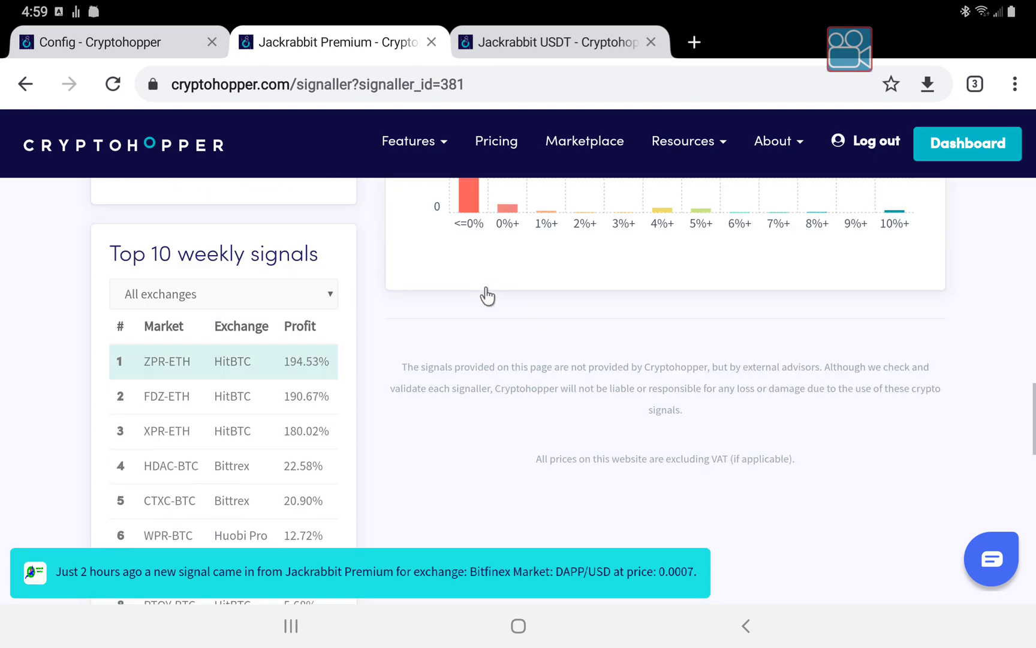
{"action": "scroll", "coordinate": [487, 293], "scroll_direction": "up", "scroll_amount": 3}
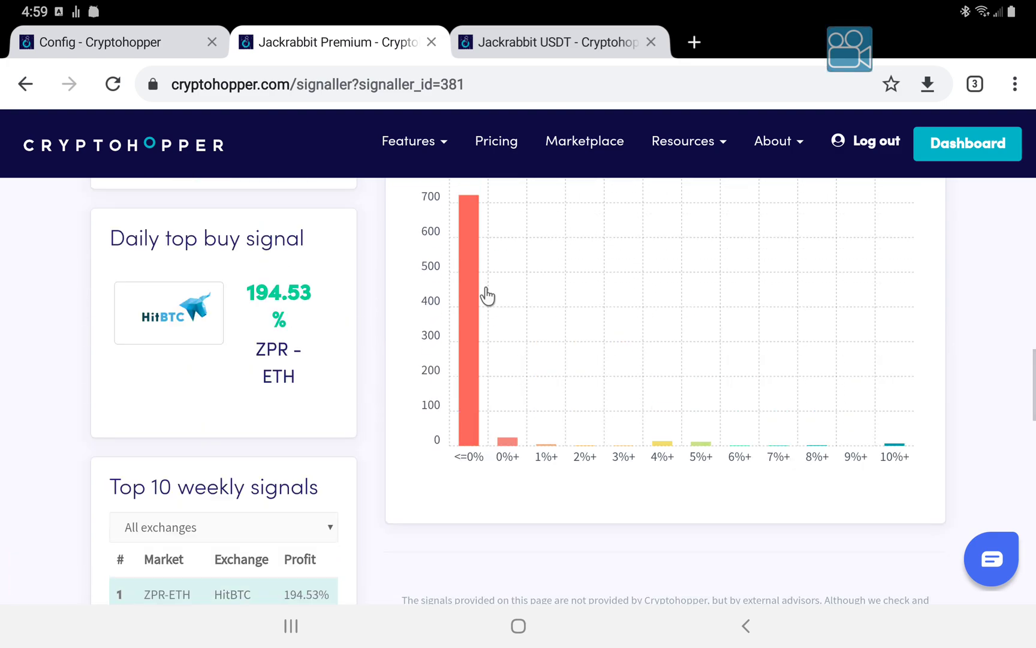
{"action": "scroll", "coordinate": [487, 294], "scroll_direction": "up", "scroll_amount": 2}
{"action": "scroll", "coordinate": [487, 294], "scroll_direction": "up", "scroll_amount": 2}
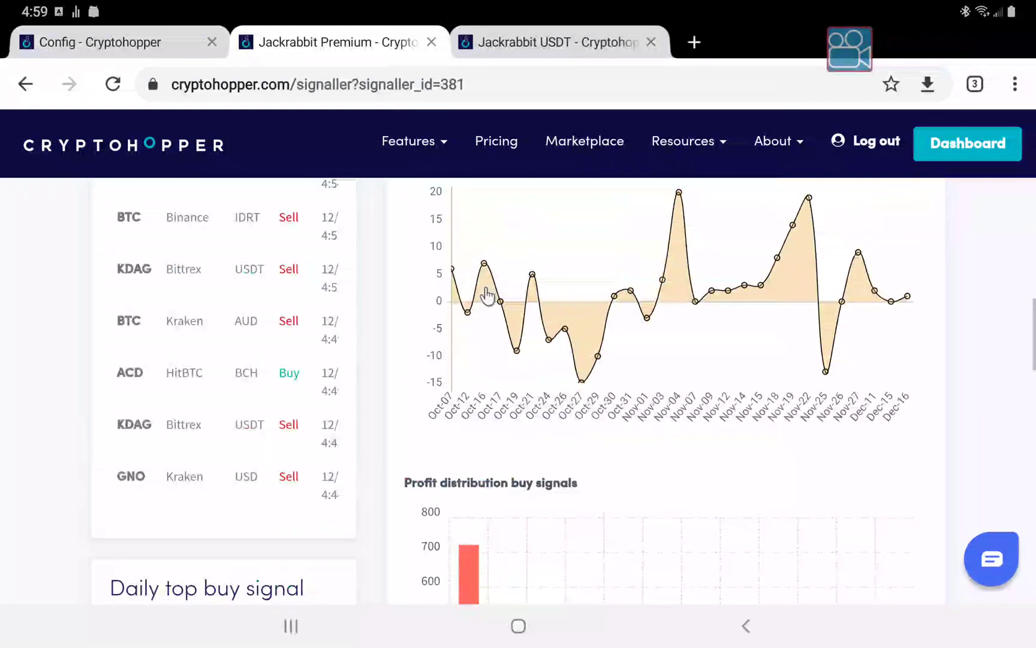
{"action": "scroll", "coordinate": [487, 294], "scroll_direction": "up", "scroll_amount": 2}
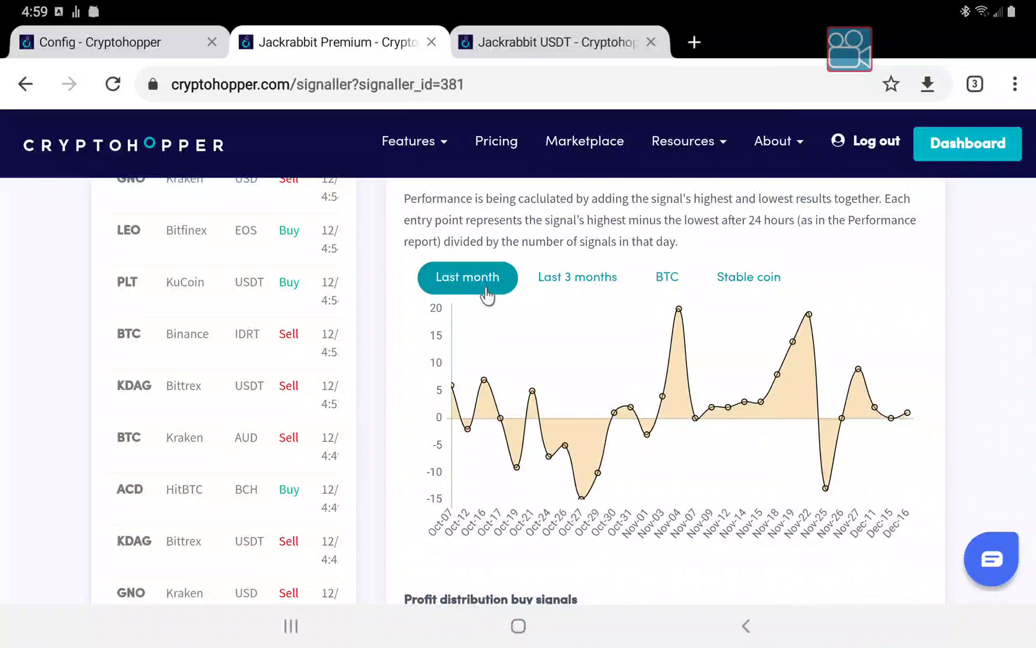
{"action": "scroll", "coordinate": [487, 294], "scroll_direction": "up", "scroll_amount": 2}
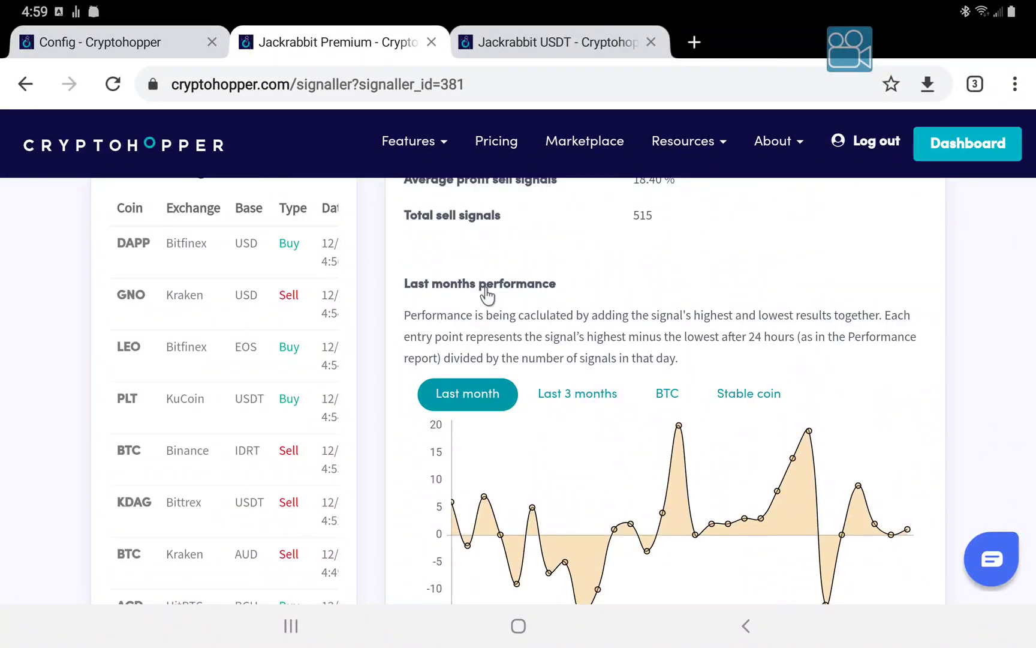
{"action": "scroll", "coordinate": [487, 294], "scroll_direction": "up", "scroll_amount": 2}
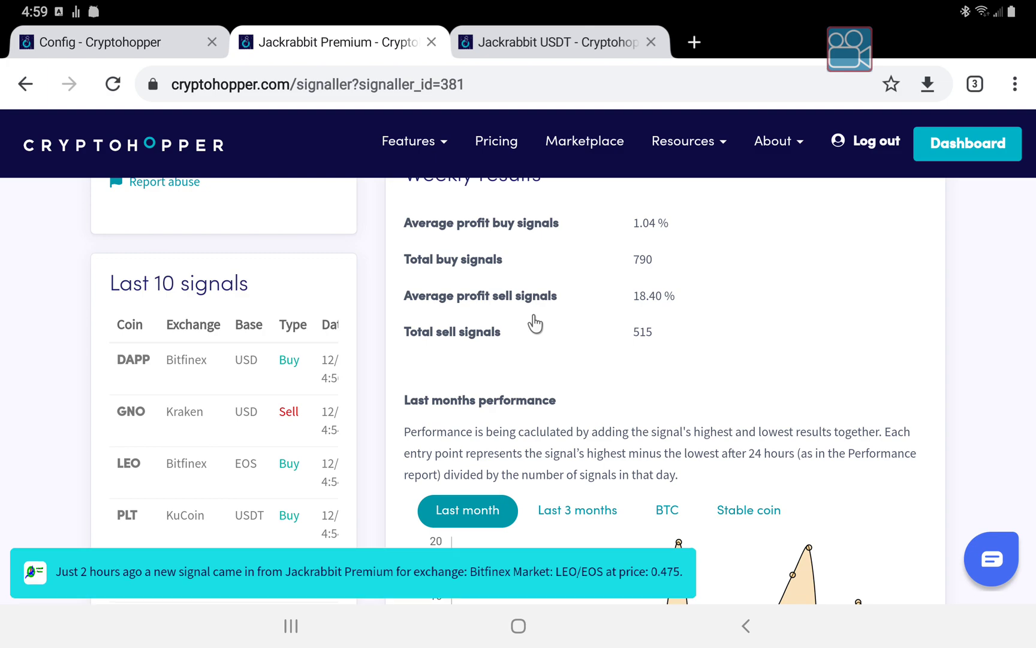
{"action": "scroll", "coordinate": [535, 324], "scroll_direction": "up", "scroll_amount": 4}
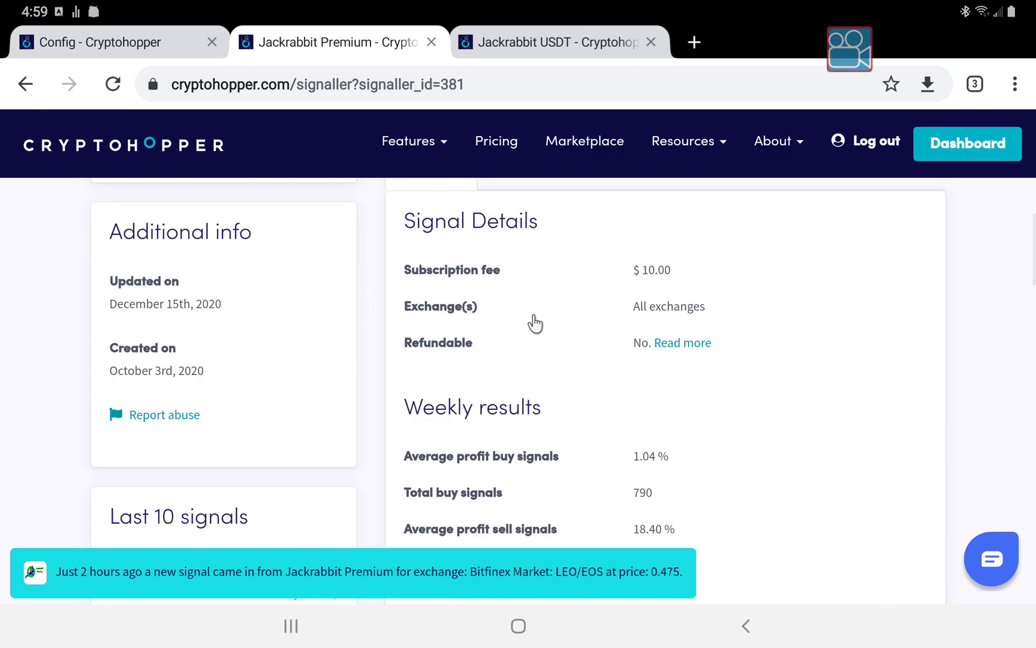
{"action": "scroll", "coordinate": [535, 323], "scroll_direction": "up", "scroll_amount": 5}
{"action": "scroll", "coordinate": [535, 324], "scroll_direction": "up", "scroll_amount": 5}
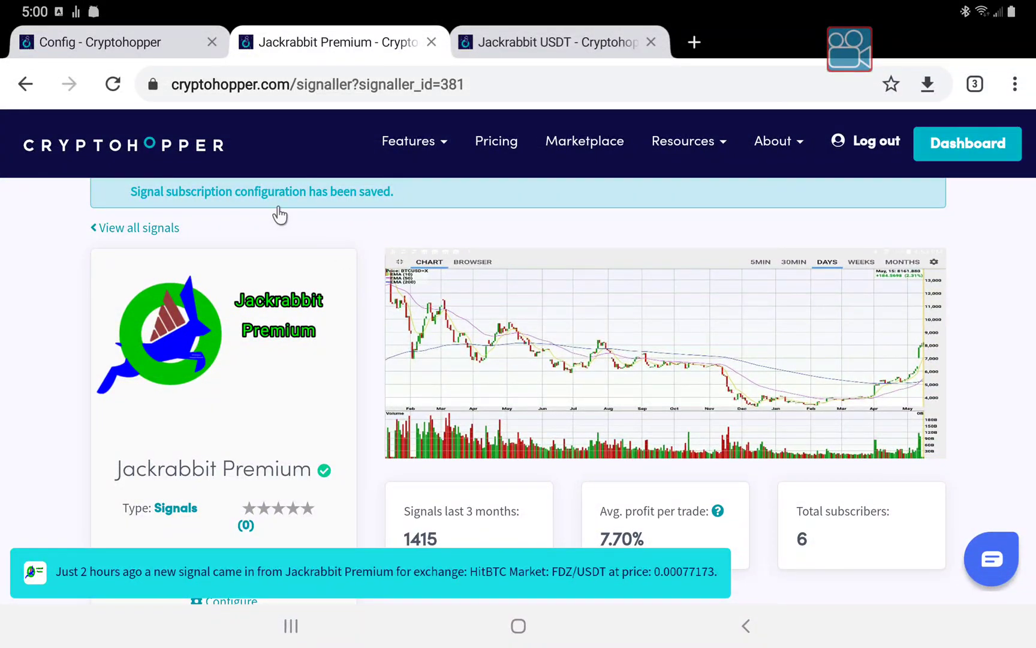
{"action": "left_click", "coordinate": [173, 53]}
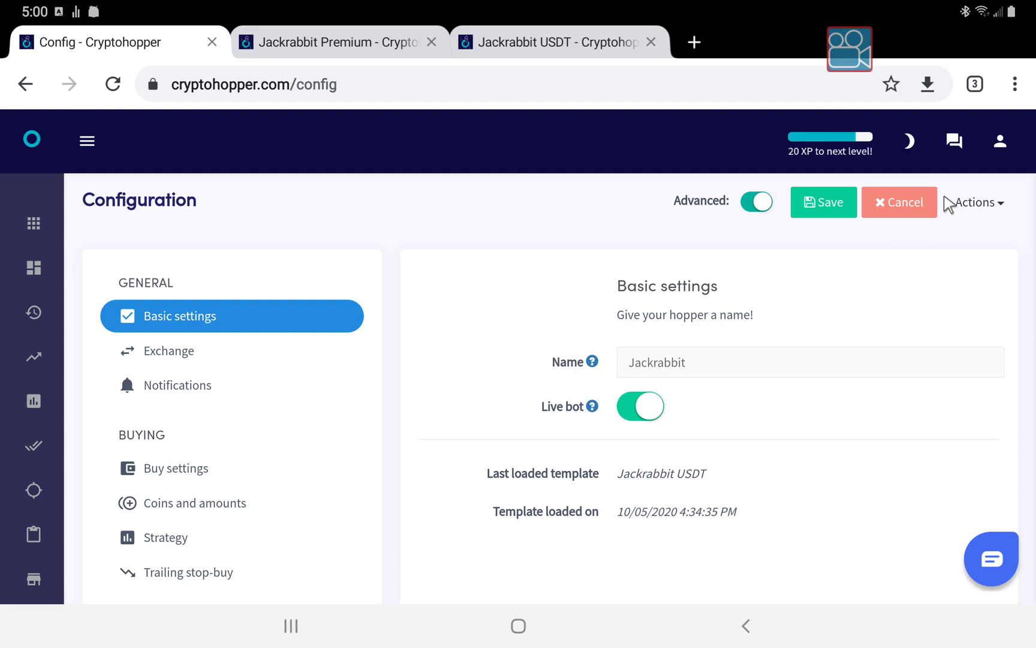
{"action": "left_click", "coordinate": [966, 207]}
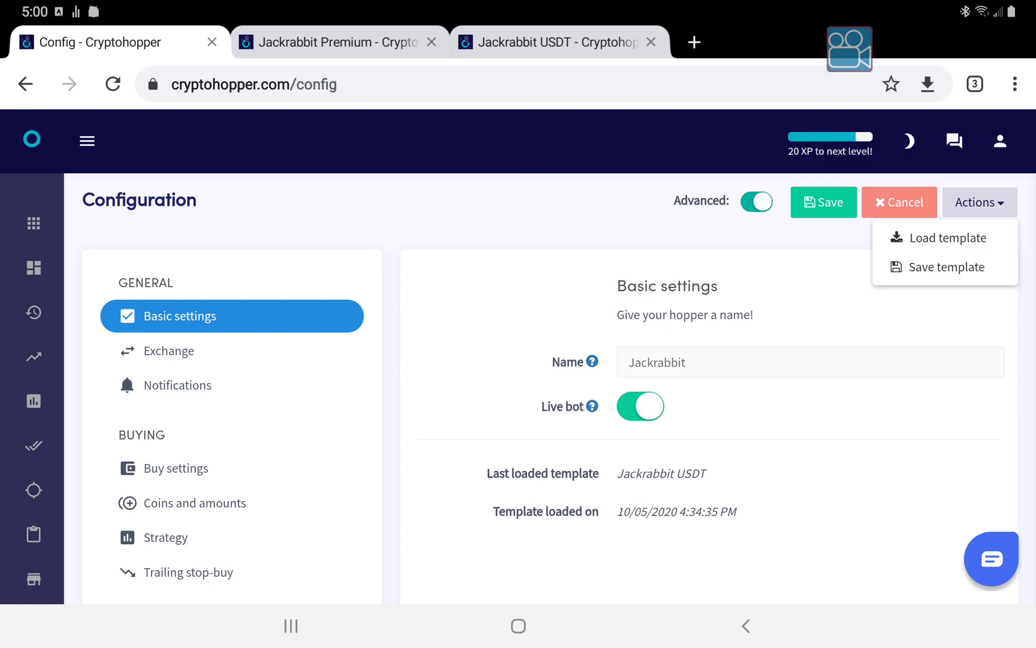
{"action": "left_click", "coordinate": [496, 329]}
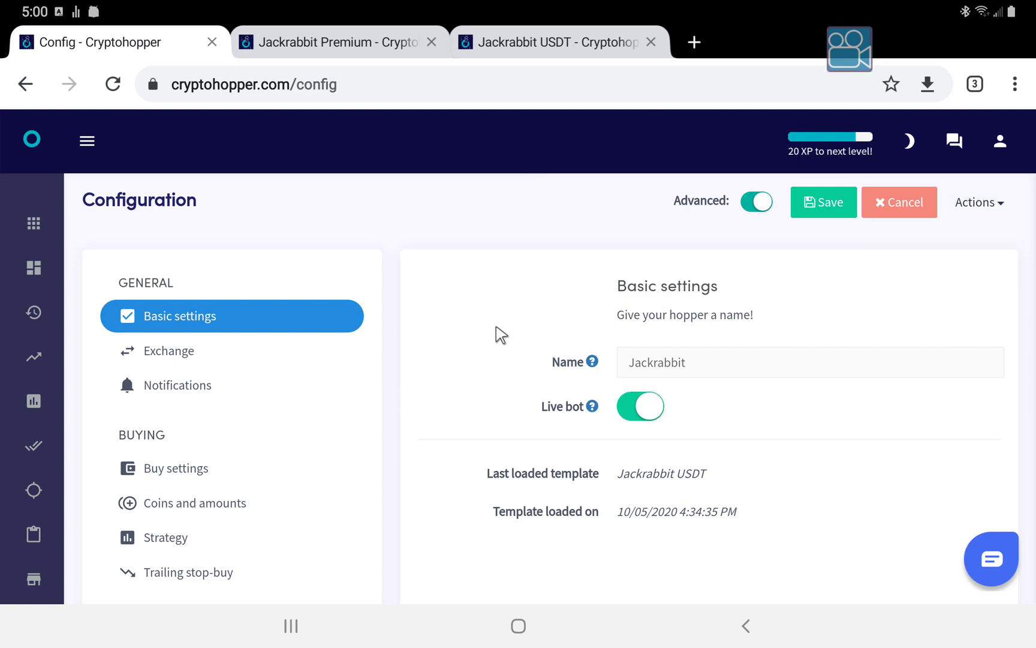
{"action": "scroll", "coordinate": [432, 435], "scroll_direction": "down", "scroll_amount": 1}
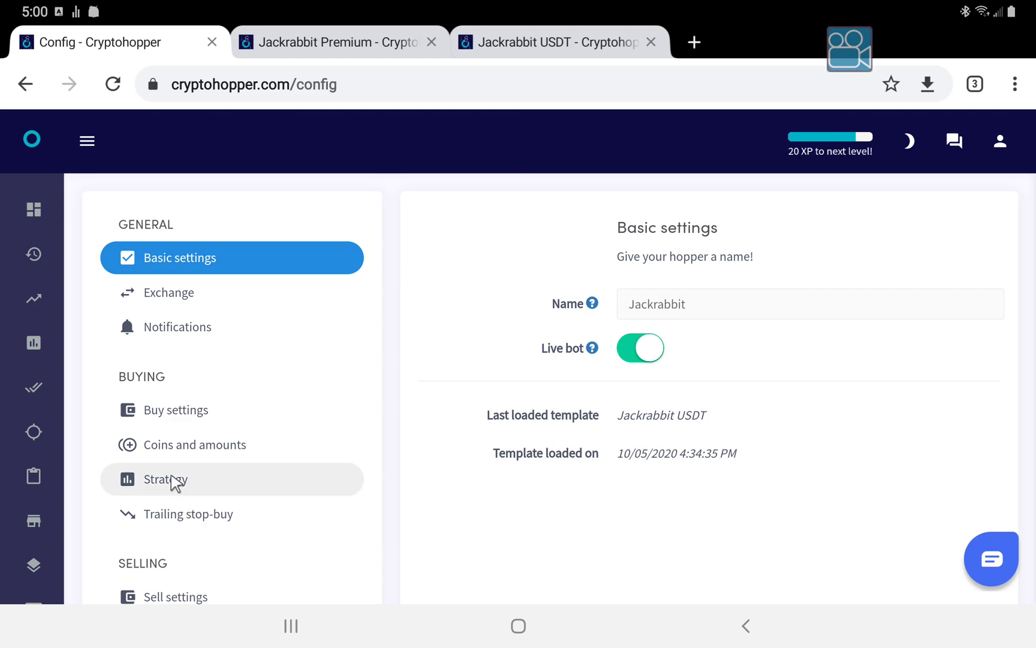
Check the buy strategy choices and leave the hopper buying on signals only.
{"action": "left_click", "coordinate": [173, 478]}
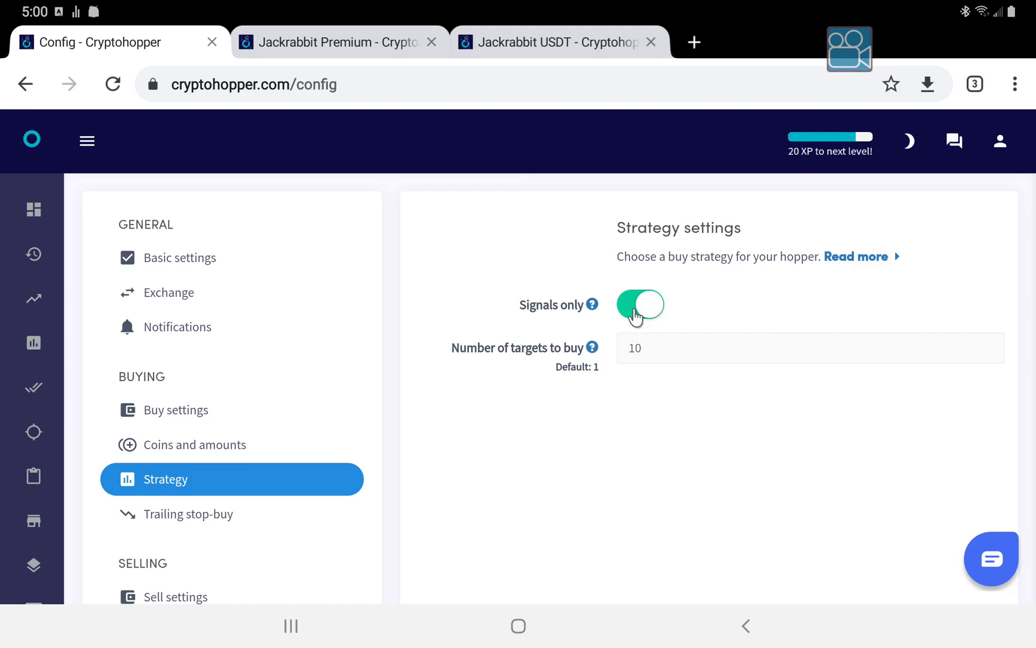
{"action": "left_click", "coordinate": [635, 309]}
{"action": "left_click", "coordinate": [636, 312]}
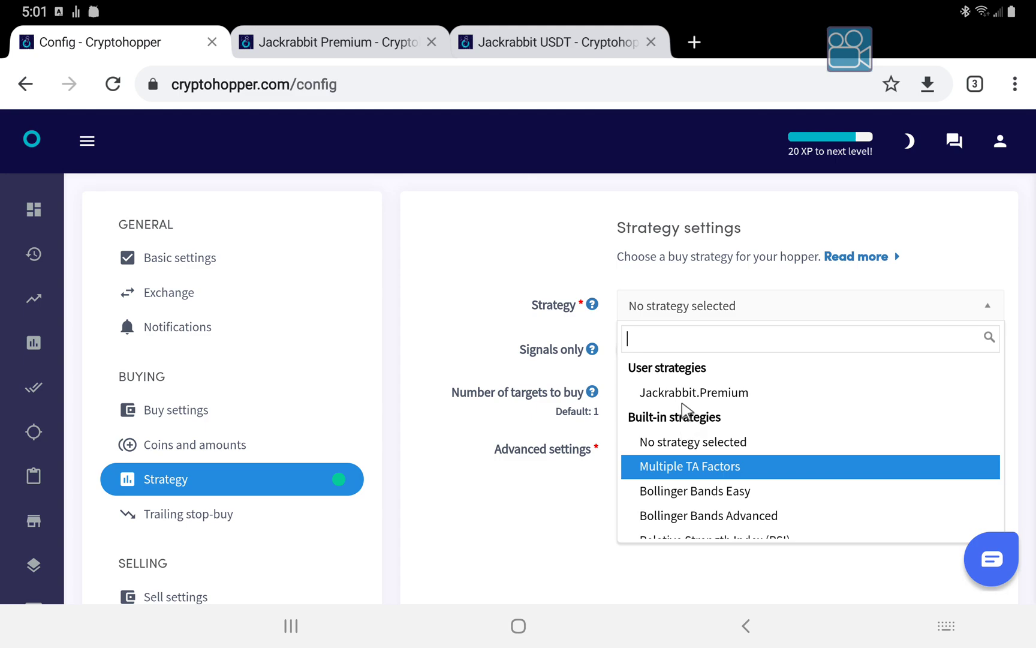
{"action": "left_click", "coordinate": [562, 331]}
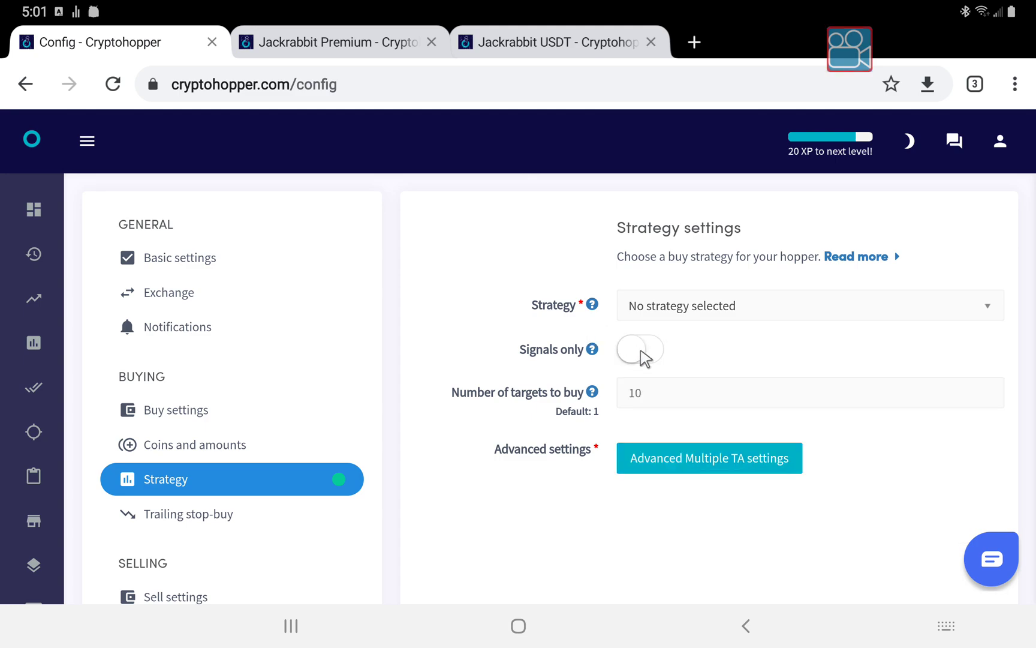
{"action": "left_click", "coordinate": [639, 349]}
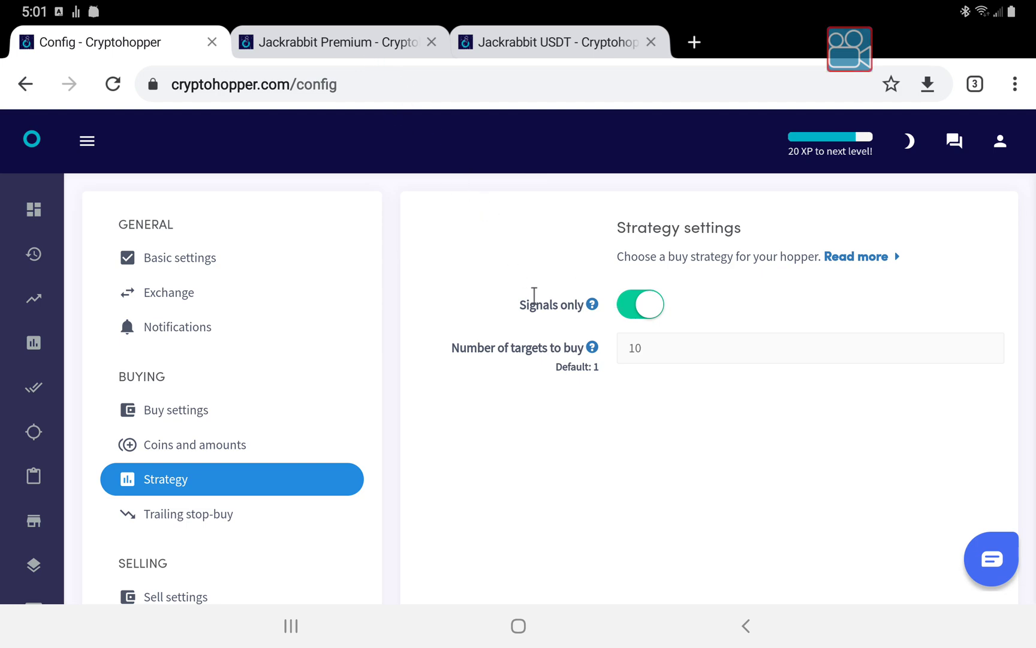
{"action": "scroll", "coordinate": [534, 296], "scroll_direction": "down", "scroll_amount": 2}
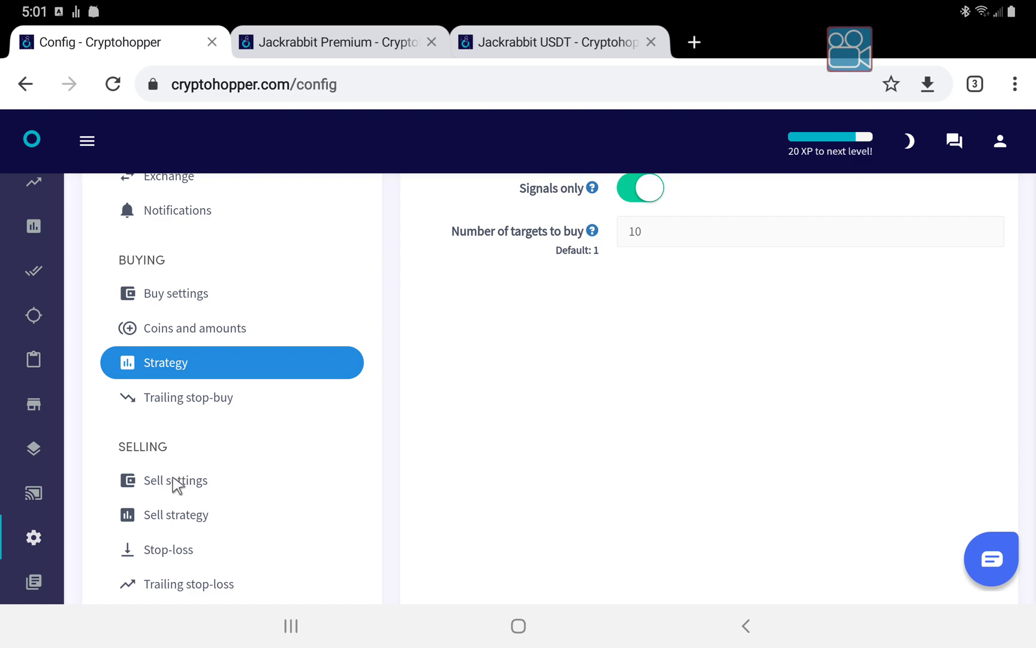
{"action": "left_click", "coordinate": [177, 483]}
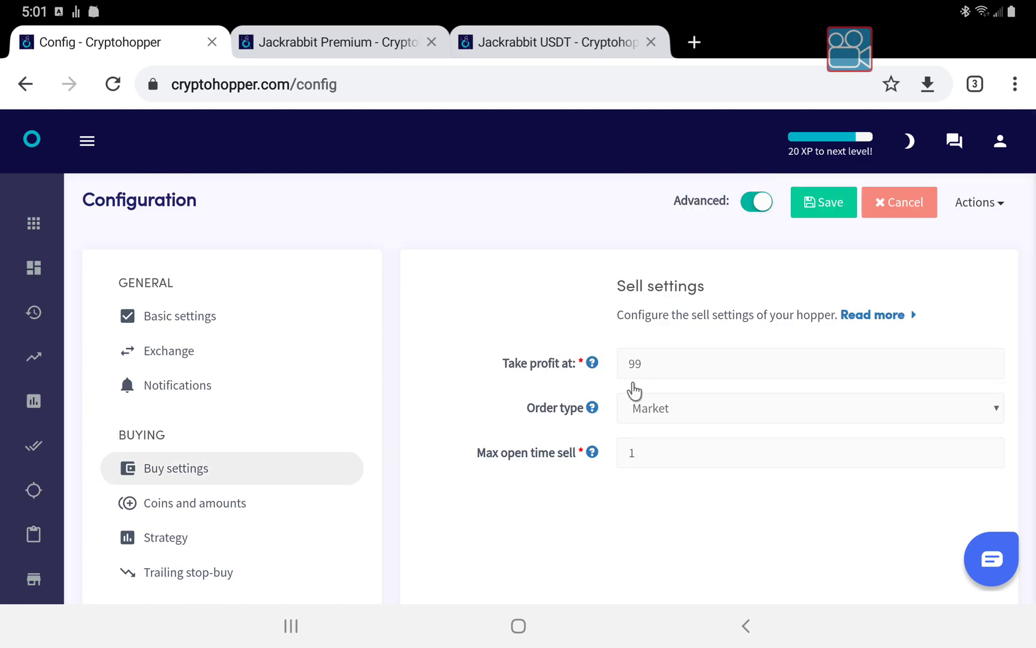
Set the sell settings to take profit 2, Limit order type and max open time sell 5.
{"action": "left_click", "coordinate": [663, 369]}
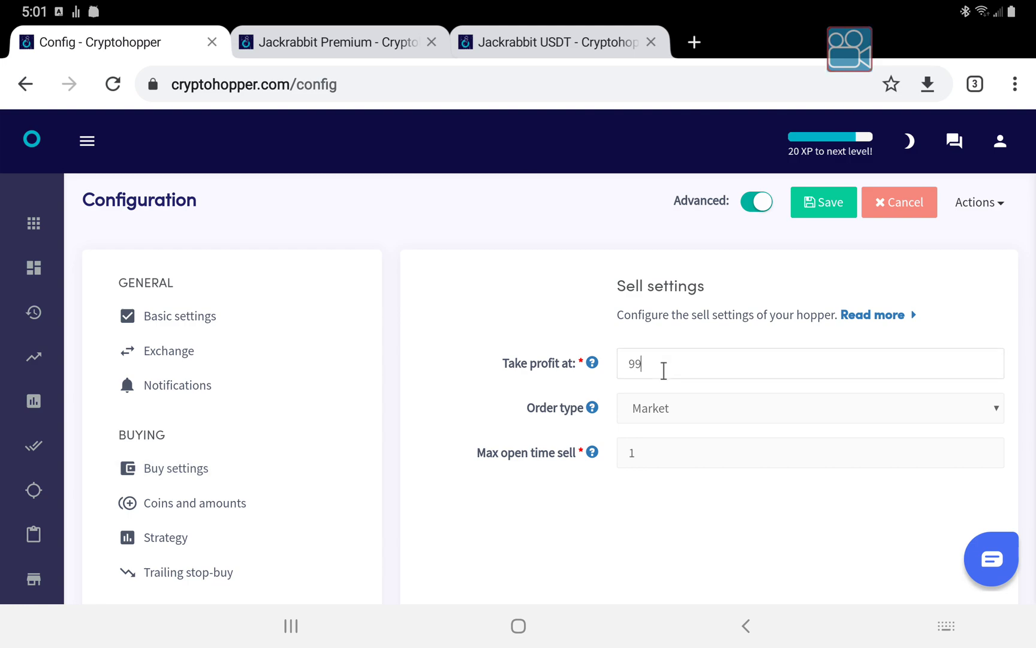
{"action": "key", "text": "BackSpace"}
{"action": "key", "text": "BackSpace"}
{"action": "type", "text": "2"}
{"action": "left_click", "coordinate": [699, 408]}
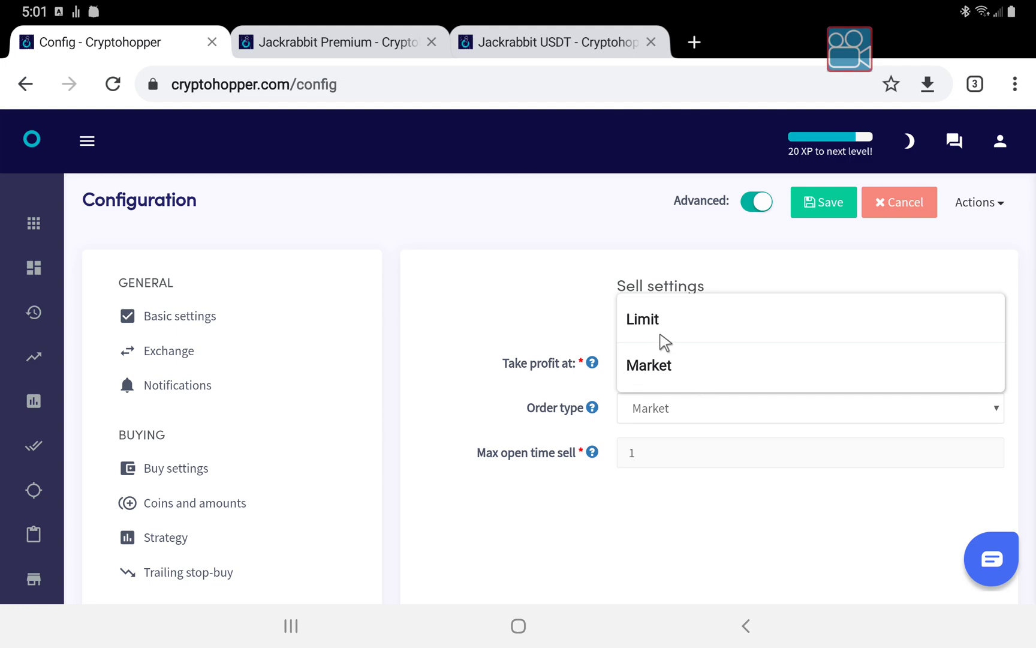
{"action": "left_click", "coordinate": [654, 326]}
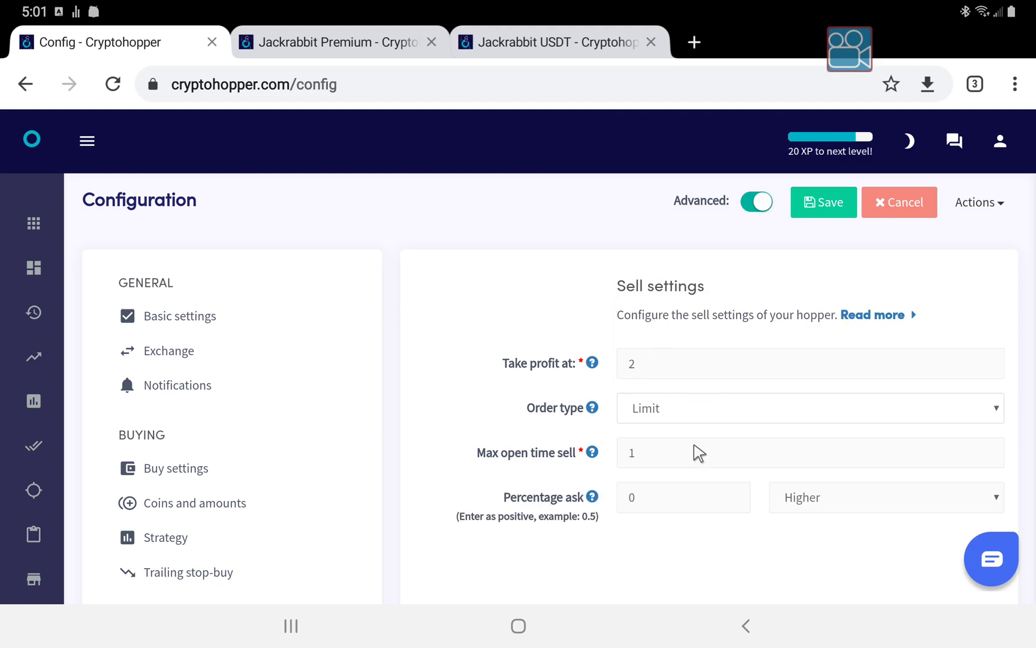
{"action": "left_click", "coordinate": [695, 450]}
{"action": "key", "text": "BackSpace"}
{"action": "type", "text": "5"}
{"action": "scroll", "coordinate": [410, 470], "scroll_direction": "down", "scroll_amount": 6}
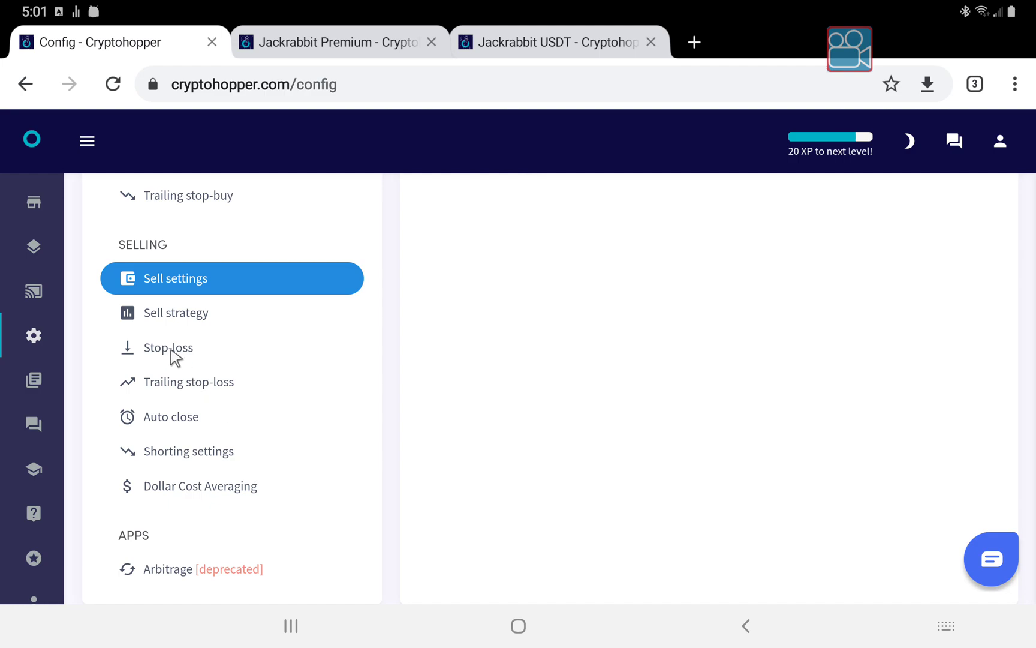
{"action": "scroll", "coordinate": [211, 495], "scroll_direction": "up", "scroll_amount": 4}
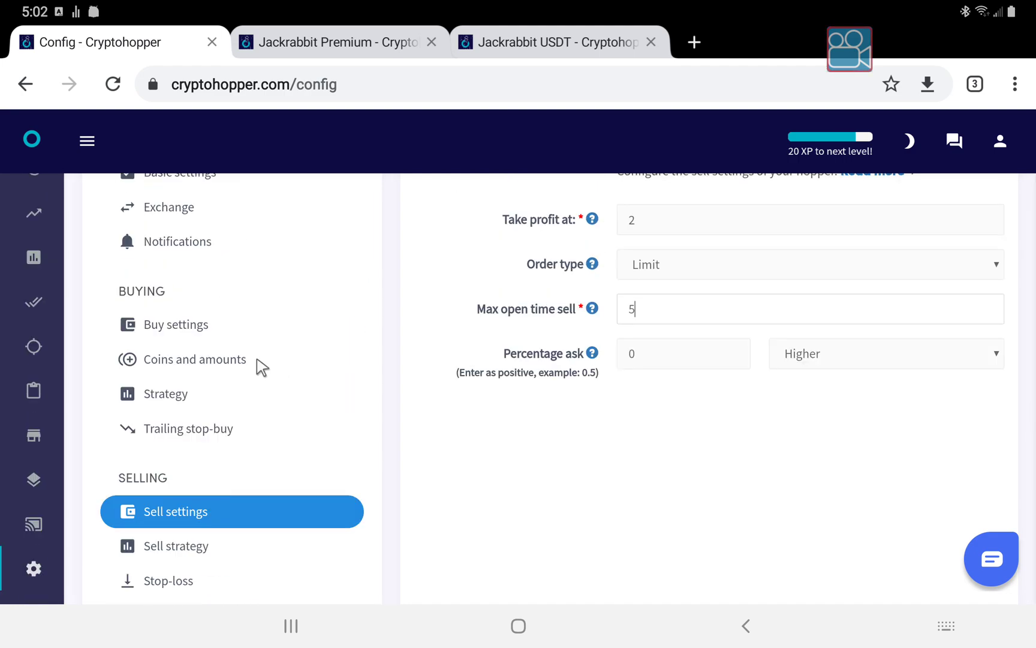
{"action": "left_click", "coordinate": [204, 327]}
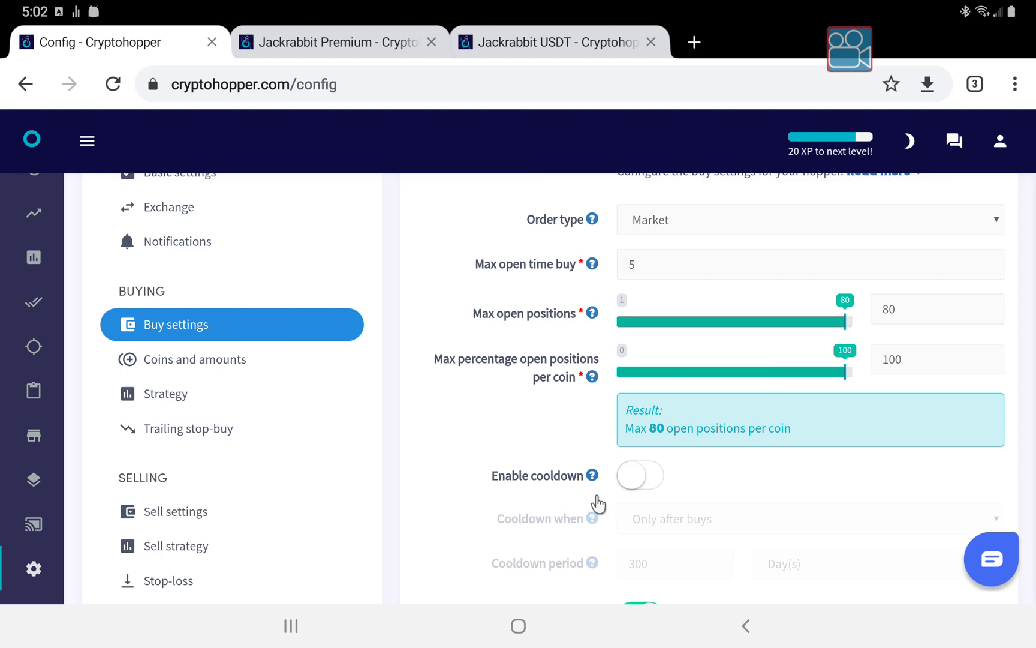
{"action": "scroll", "coordinate": [595, 504], "scroll_direction": "down", "scroll_amount": 1}
{"action": "scroll", "coordinate": [591, 501], "scroll_direction": "down", "scroll_amount": 2}
{"action": "scroll", "coordinate": [591, 503], "scroll_direction": "down", "scroll_amount": 2}
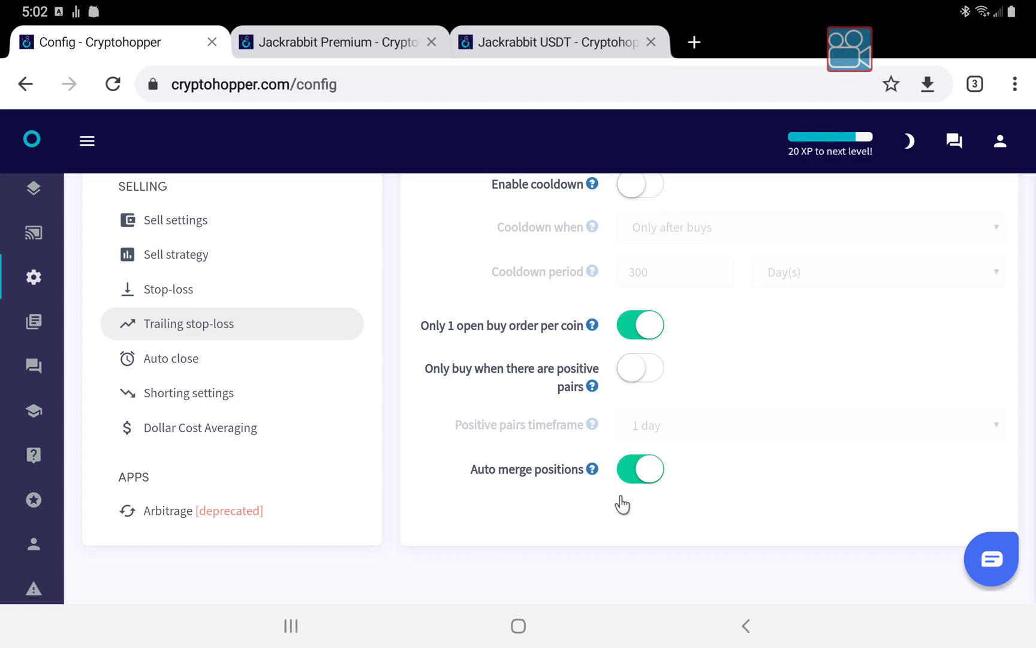
{"action": "scroll", "coordinate": [597, 492], "scroll_direction": "up", "scroll_amount": 3}
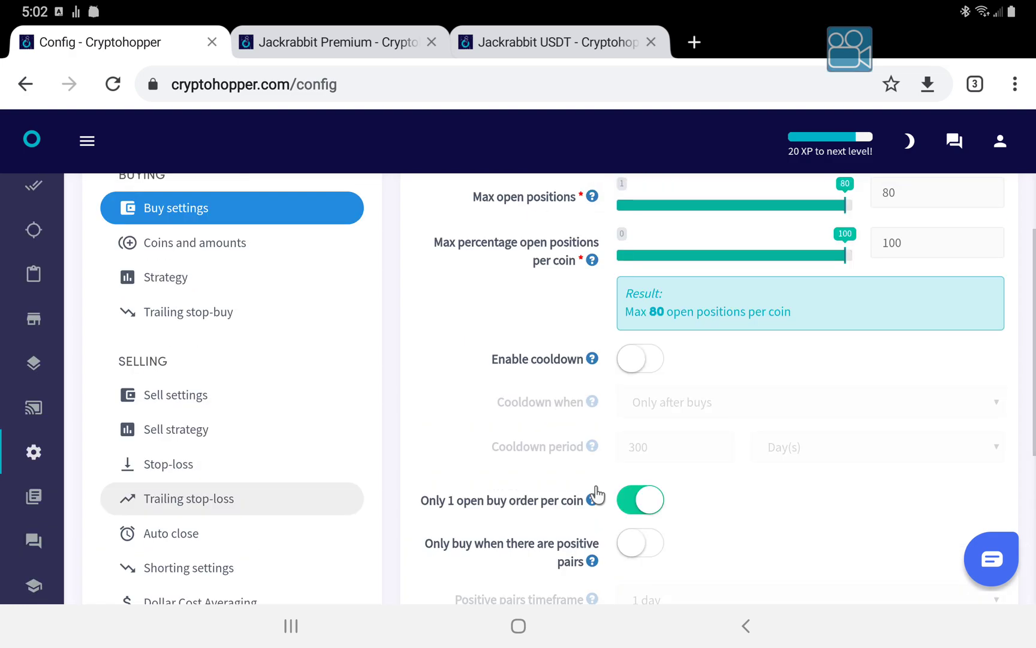
{"action": "scroll", "coordinate": [597, 494], "scroll_direction": "up", "scroll_amount": 3}
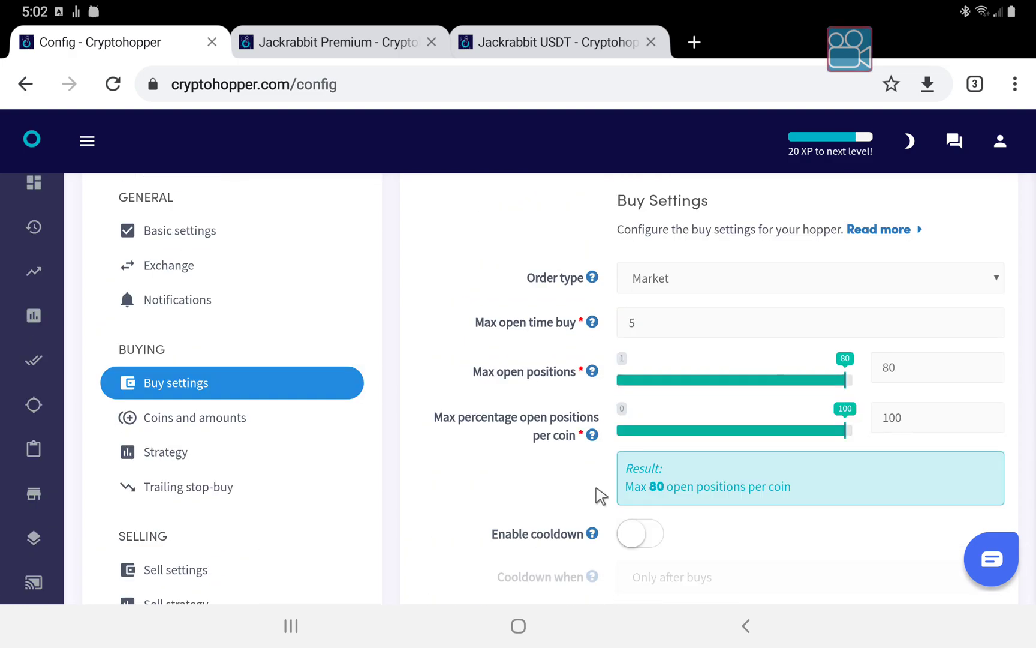
{"action": "left_click", "coordinate": [170, 421]}
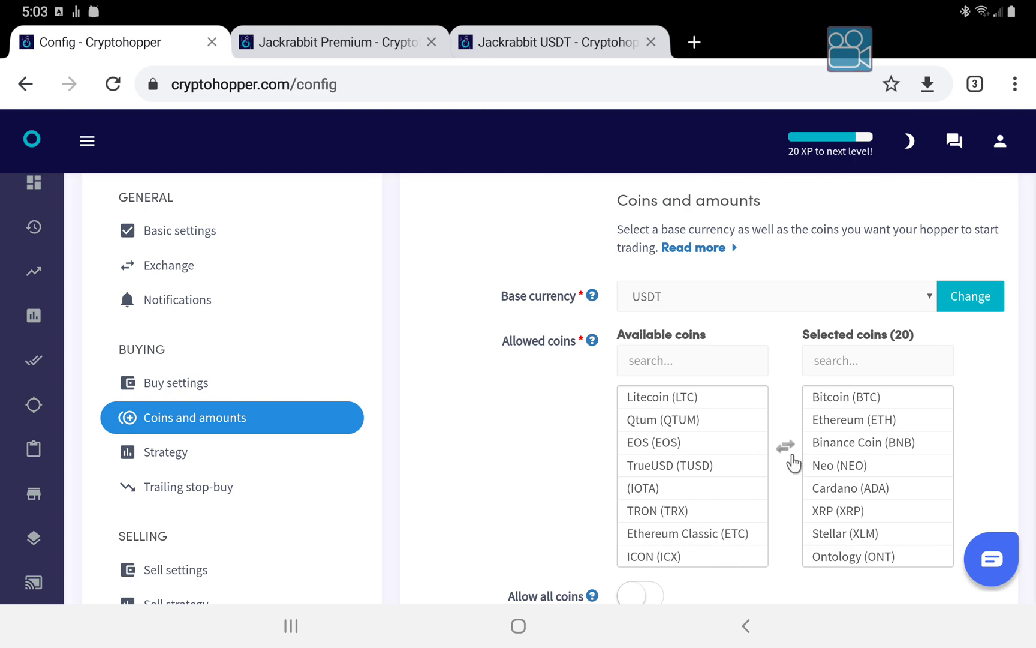
Add LTC, QTUM, EOS and ETC to the selected coins, bringing the total to 24.
{"action": "left_click", "coordinate": [699, 398]}
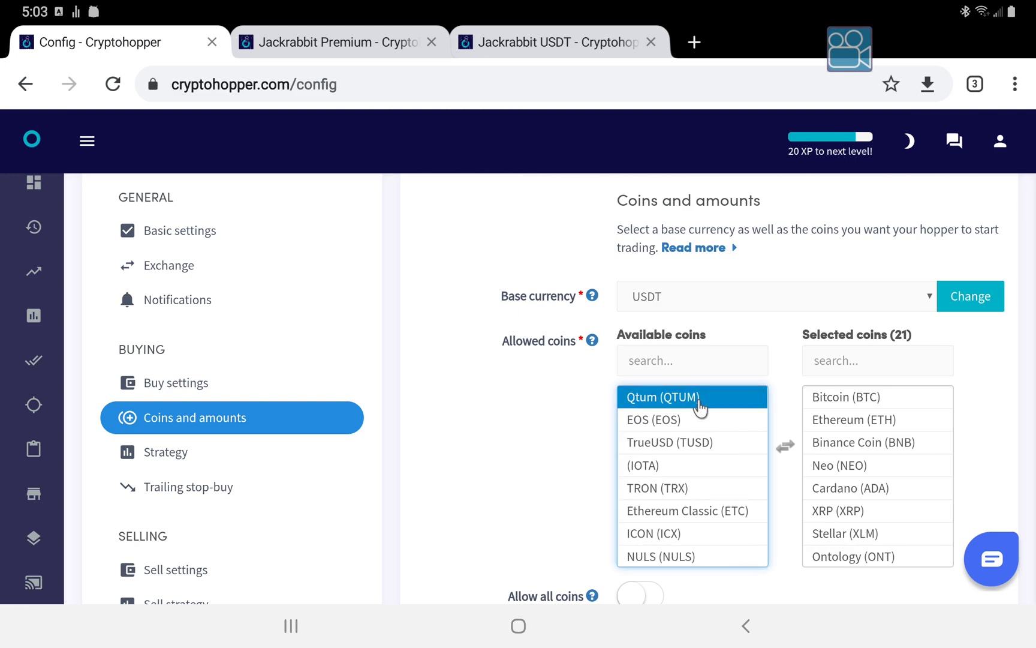
{"action": "left_click", "coordinate": [698, 397]}
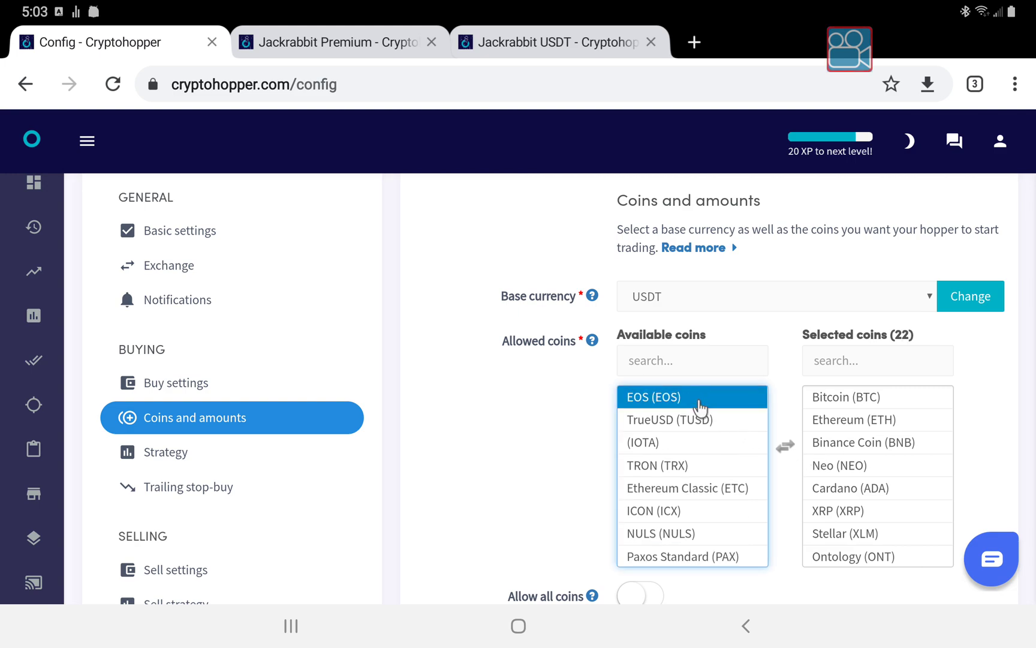
{"action": "left_click", "coordinate": [698, 398]}
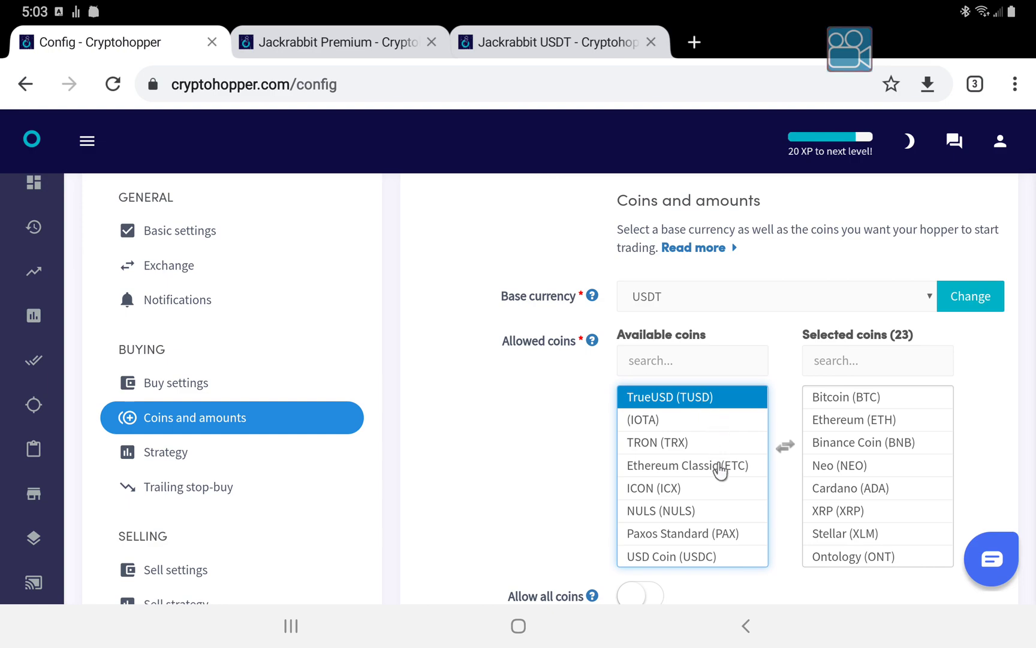
{"action": "left_click", "coordinate": [720, 470]}
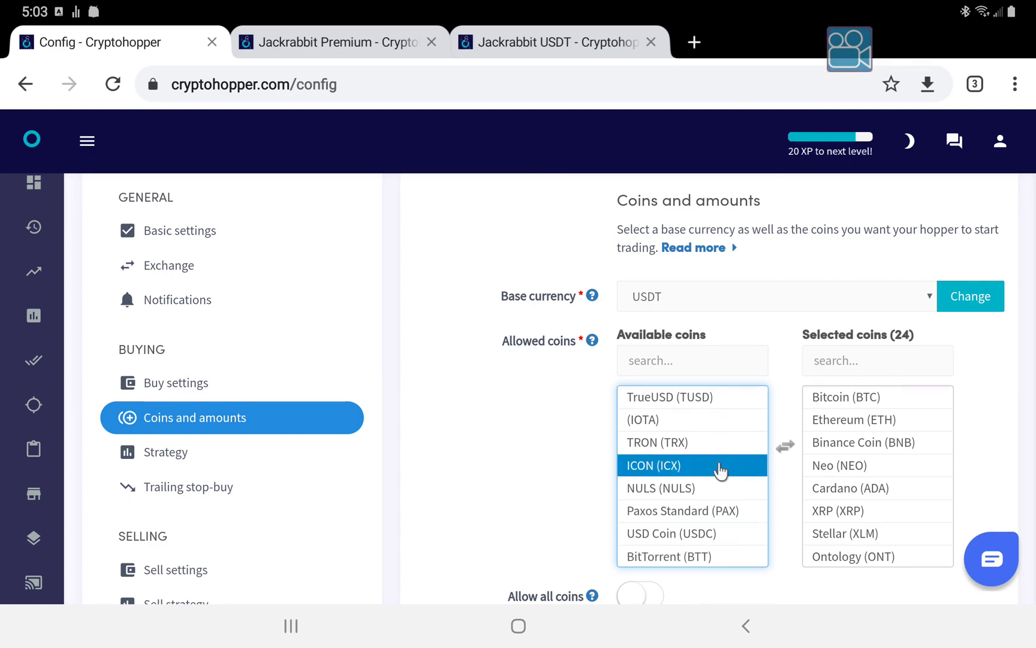
{"action": "scroll", "coordinate": [720, 471], "scroll_direction": "down", "scroll_amount": 2}
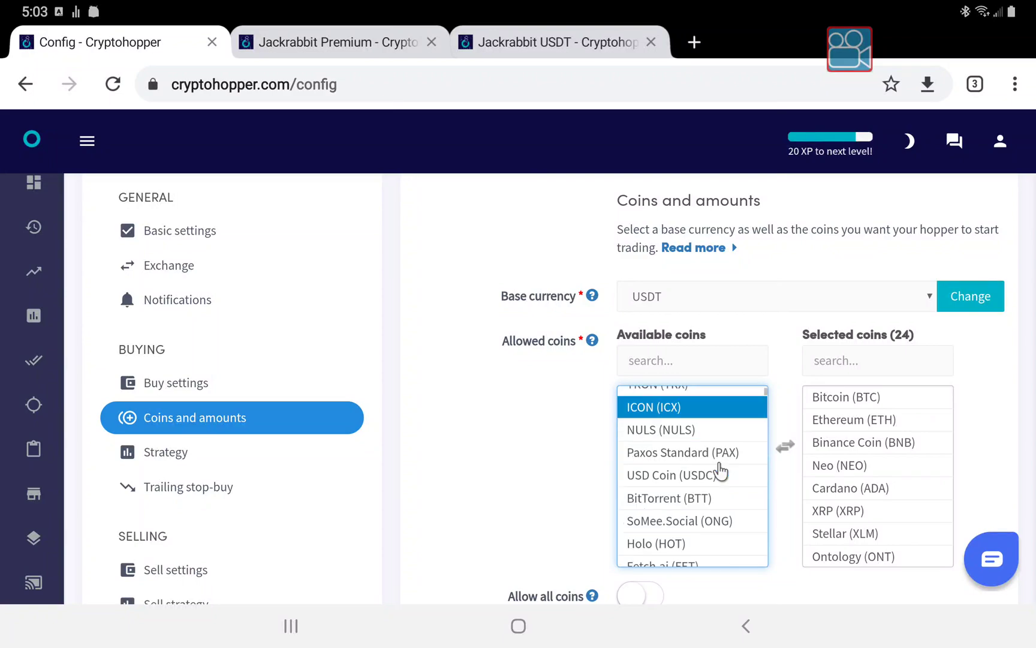
{"action": "scroll", "coordinate": [720, 470], "scroll_direction": "down", "scroll_amount": 2}
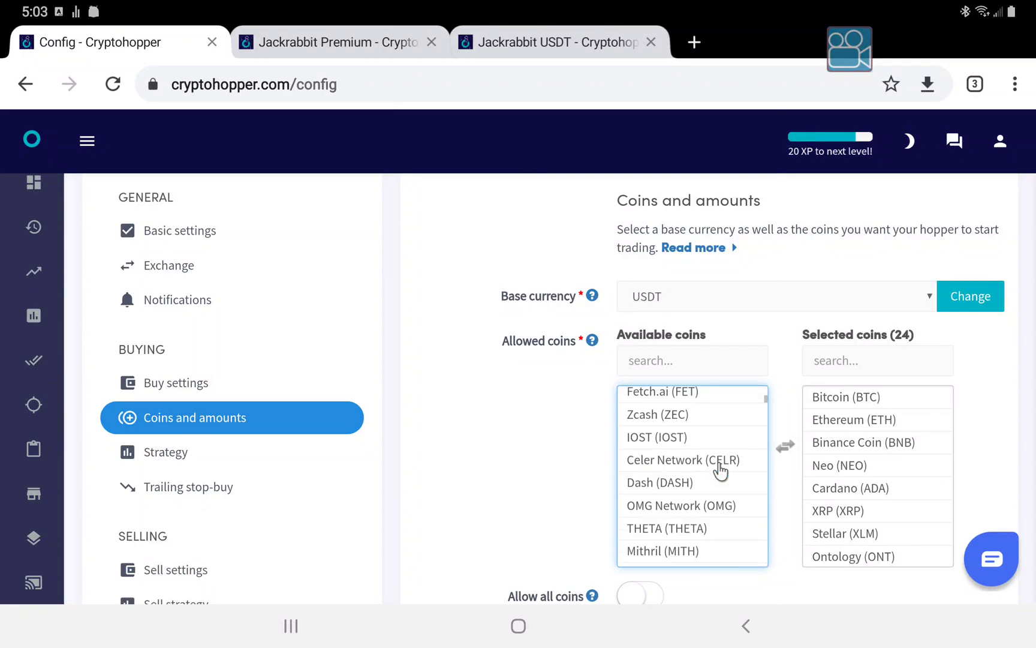
{"action": "scroll", "coordinate": [720, 471], "scroll_direction": "down", "scroll_amount": 2}
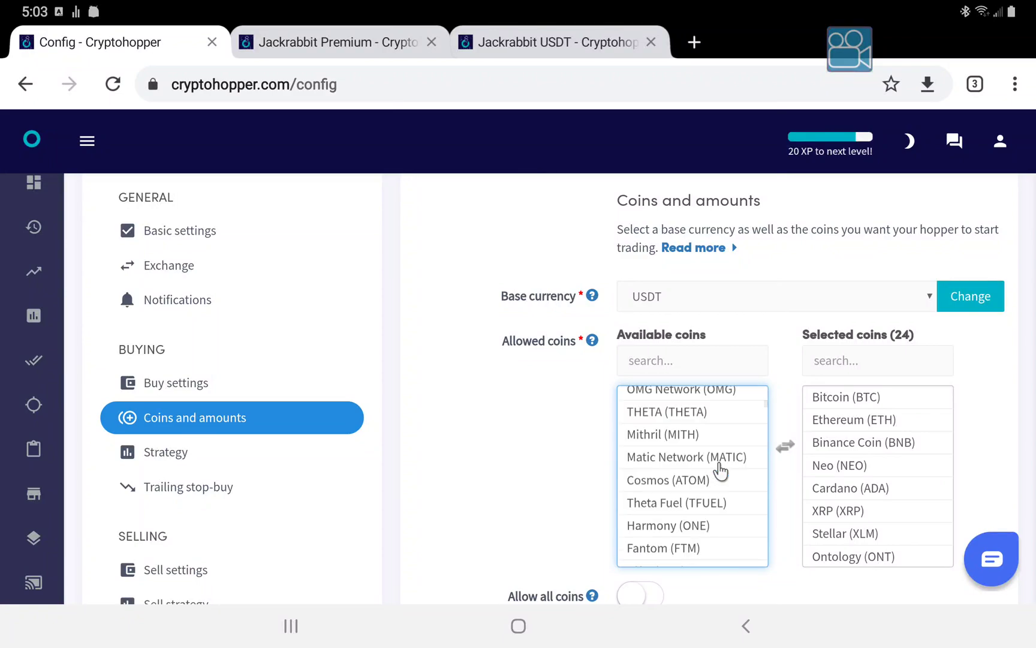
{"action": "left_click", "coordinate": [719, 471]}
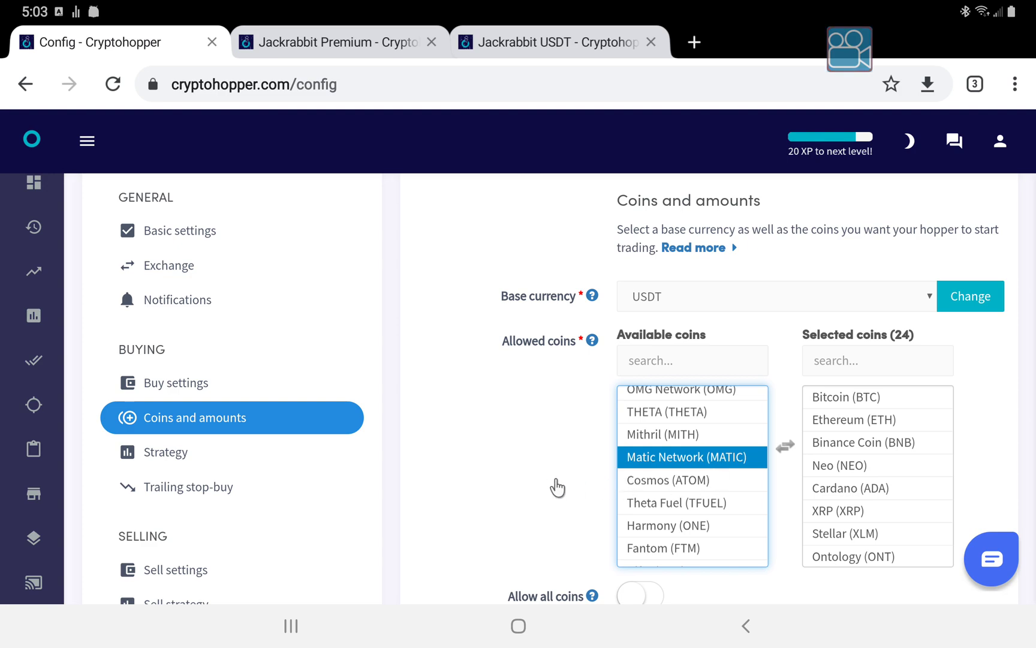
{"action": "scroll", "coordinate": [552, 485], "scroll_direction": "down", "scroll_amount": 2}
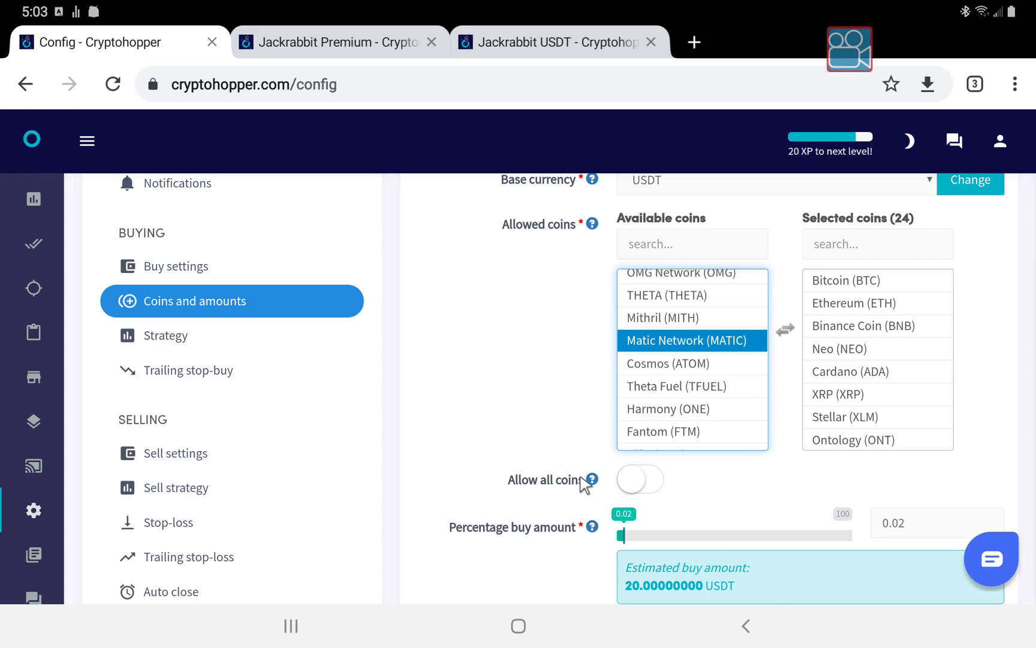
Review the percentage buy amount and USDT limits, then return to the Jackrabbit USDT template page.
{"action": "scroll", "coordinate": [567, 481], "scroll_direction": "down", "scroll_amount": 3}
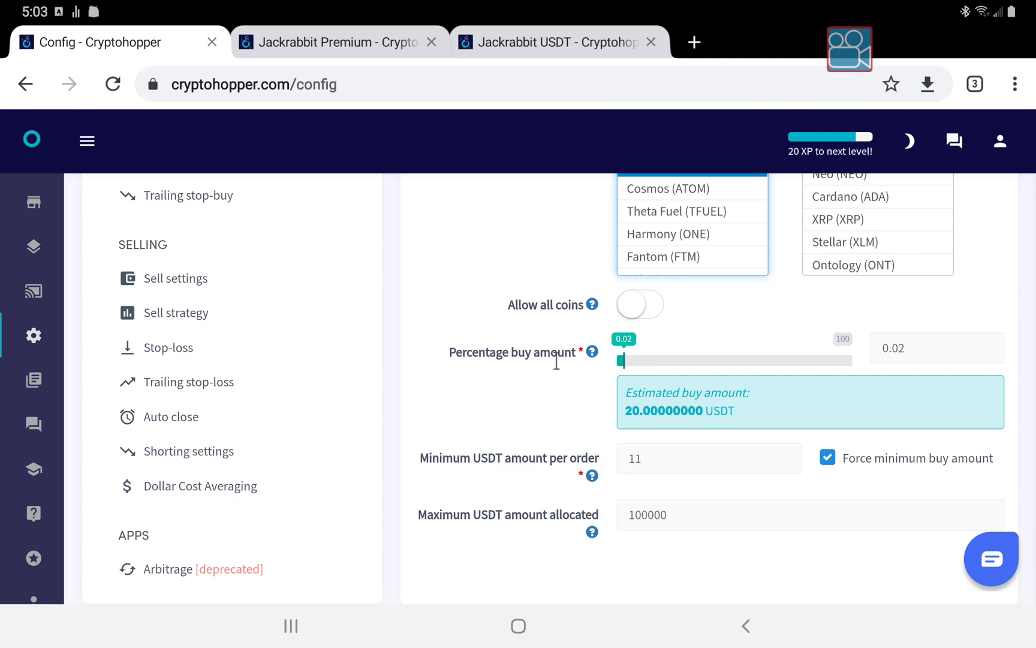
{"action": "scroll", "coordinate": [510, 353], "scroll_direction": "up", "scroll_amount": 3}
{"action": "scroll", "coordinate": [499, 353], "scroll_direction": "up", "scroll_amount": 3}
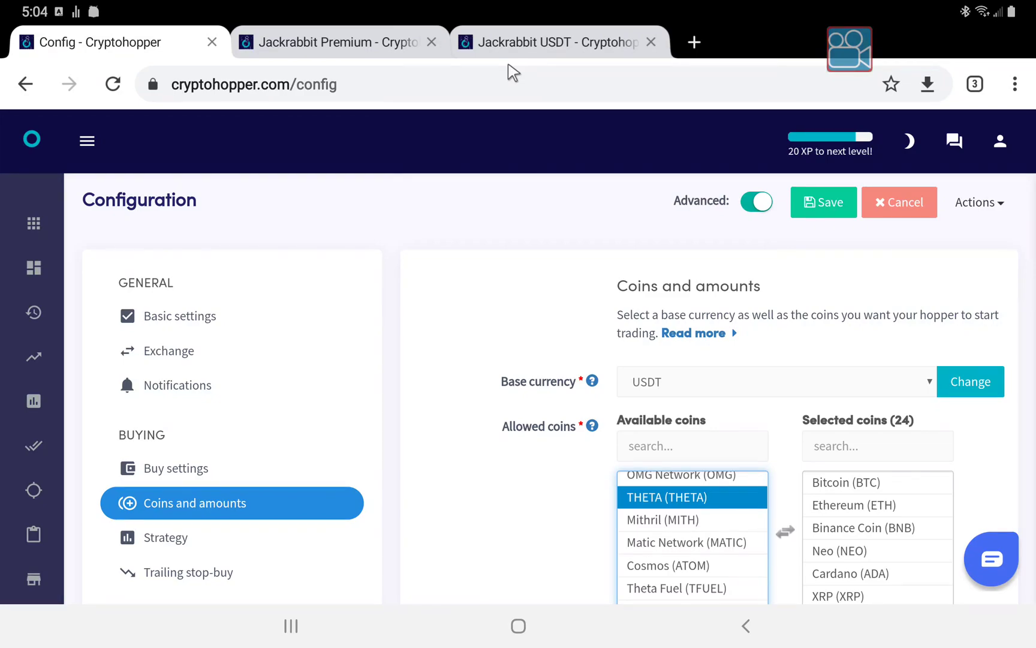
{"action": "left_click", "coordinate": [558, 48]}
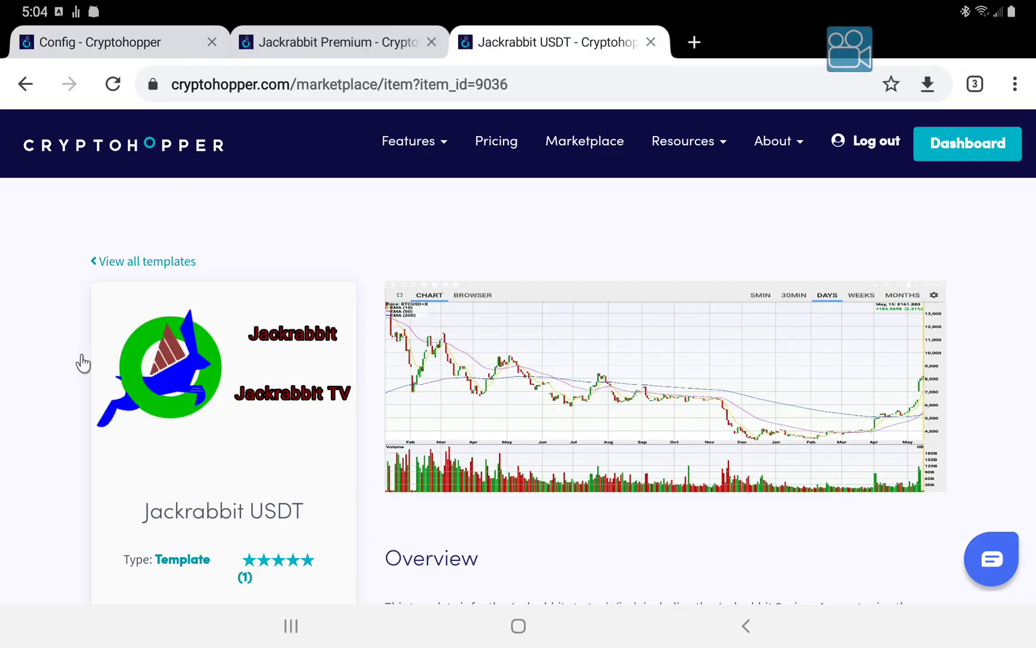
From the Jackrabbit search results, open and scroll through the Jackrabbit Premium signal page.
{"action": "right_click", "coordinate": [429, 257]}
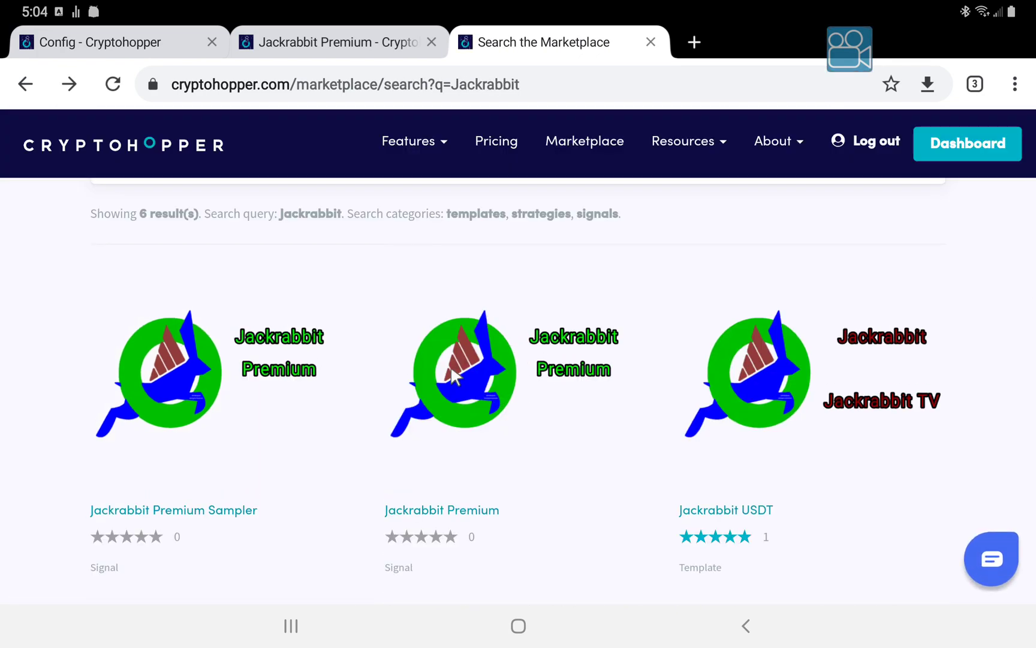
{"action": "left_click", "coordinate": [463, 377]}
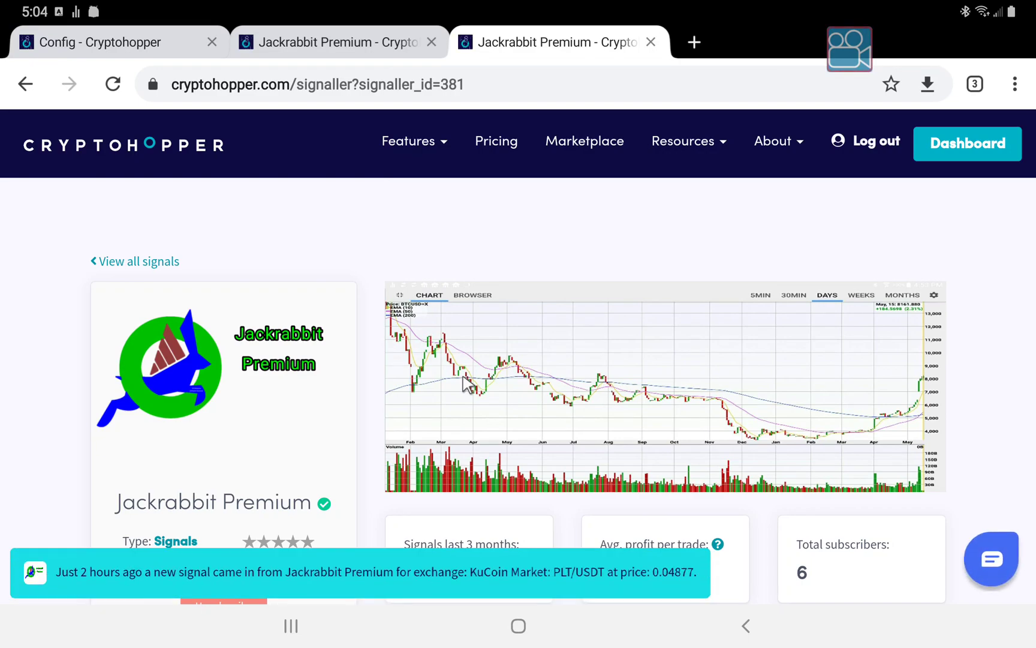
{"action": "scroll", "coordinate": [468, 384], "scroll_direction": "down", "scroll_amount": 2}
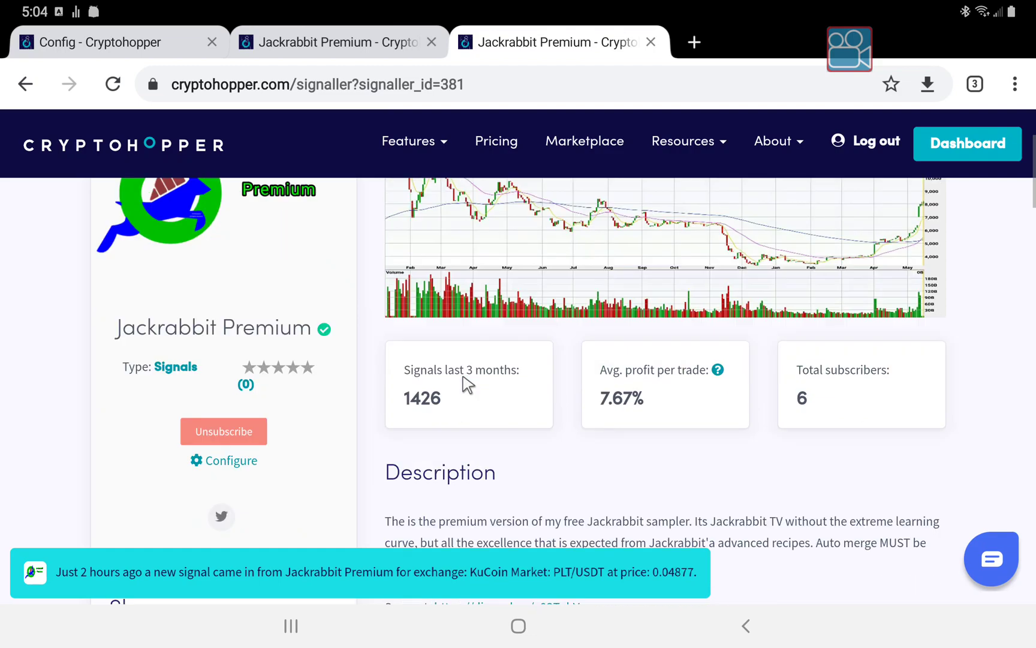
{"action": "scroll", "coordinate": [468, 383], "scroll_direction": "down", "scroll_amount": 3}
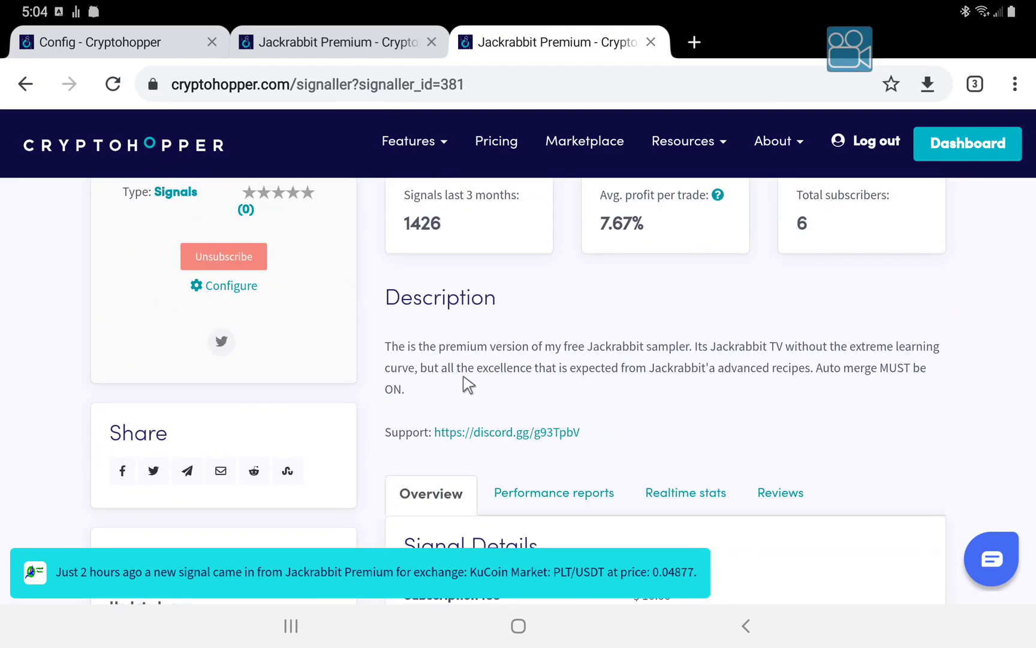
{"action": "scroll", "coordinate": [469, 384], "scroll_direction": "up", "scroll_amount": 4}
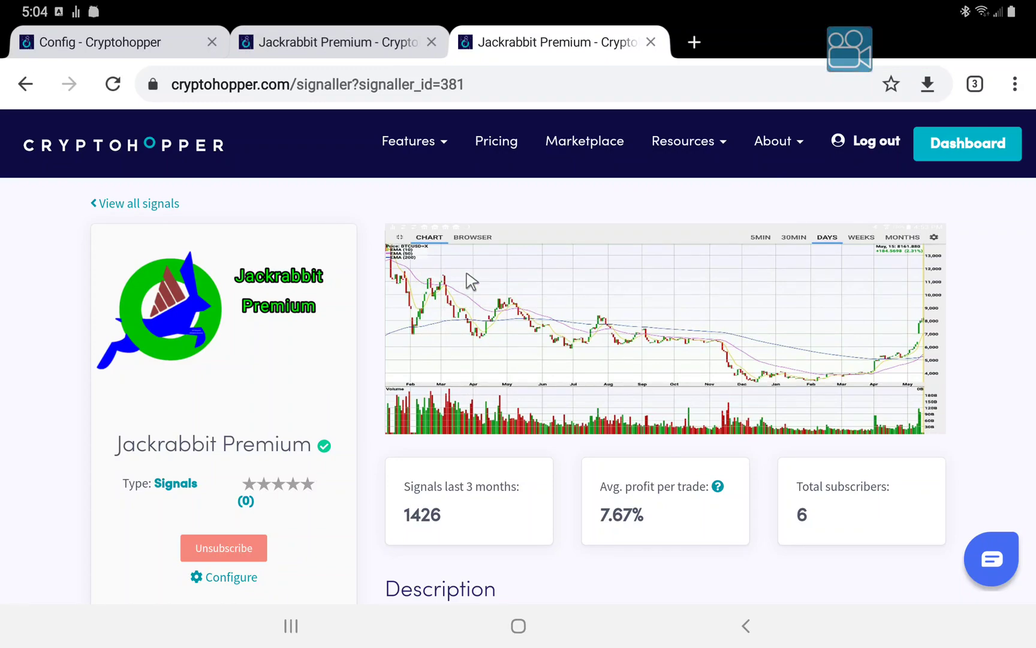
Go back, look over the Jackrabbit 5-minute strategy page, then return to the hopper configuration.
{"action": "key", "text": "alt+Left"}
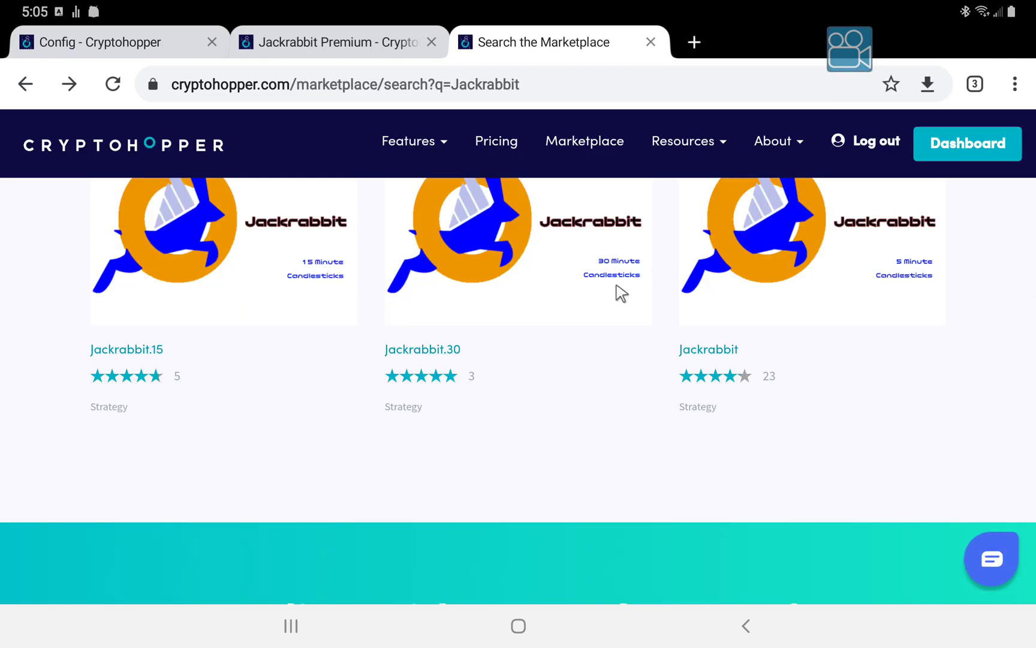
{"action": "left_click", "coordinate": [876, 279]}
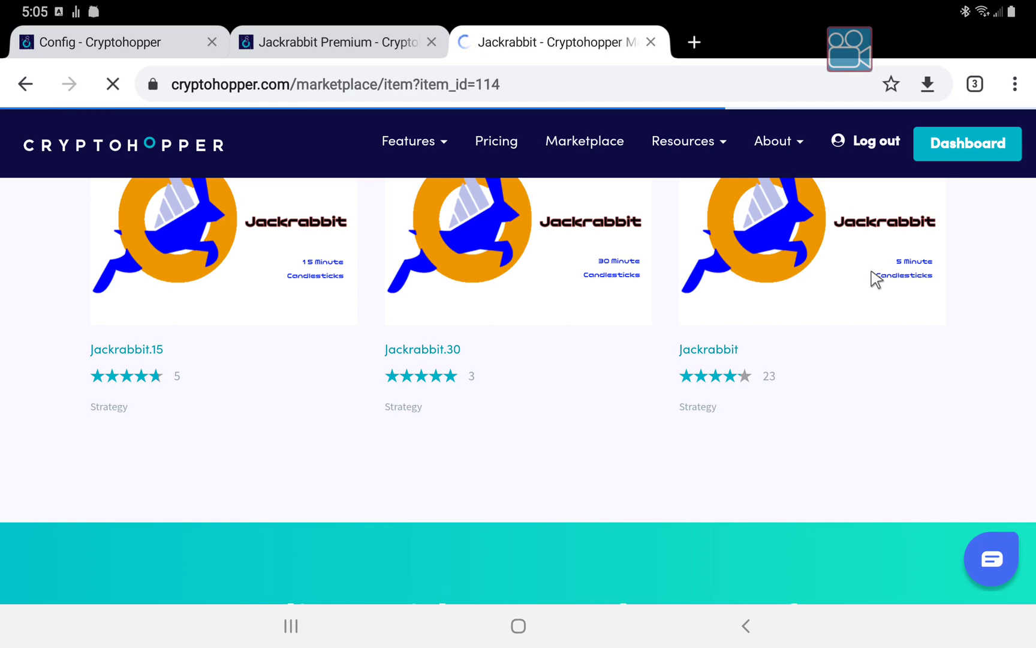
{"action": "scroll", "coordinate": [677, 358], "scroll_direction": "down", "scroll_amount": 5}
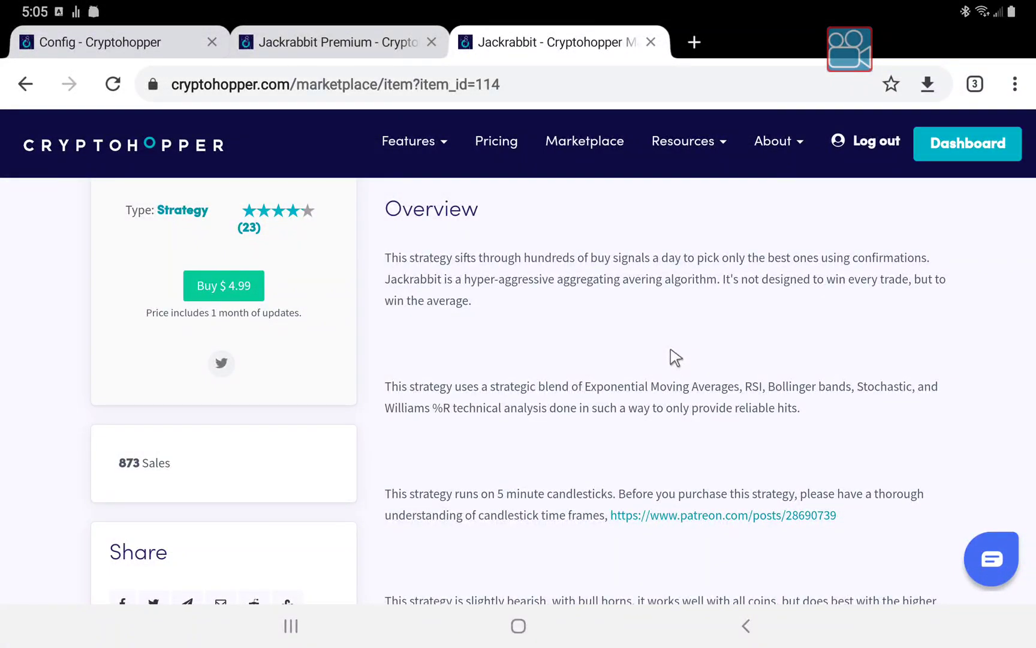
{"action": "left_click", "coordinate": [95, 52]}
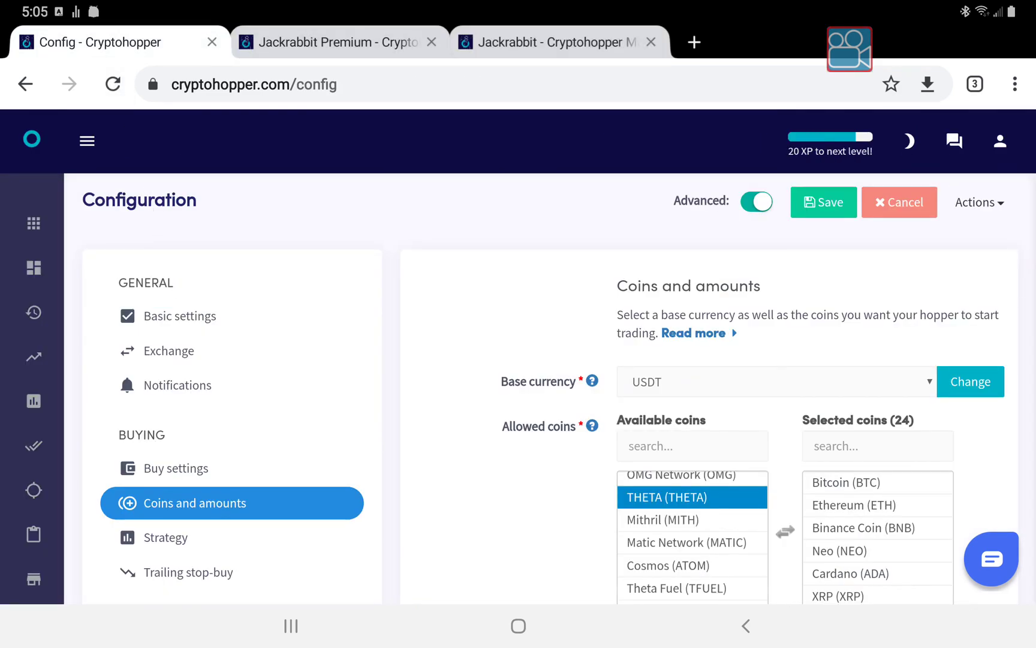
Open Config Pools from the sidebar and start a new config pool.
{"action": "scroll", "coordinate": [108, 360], "scroll_direction": "down", "scroll_amount": 3}
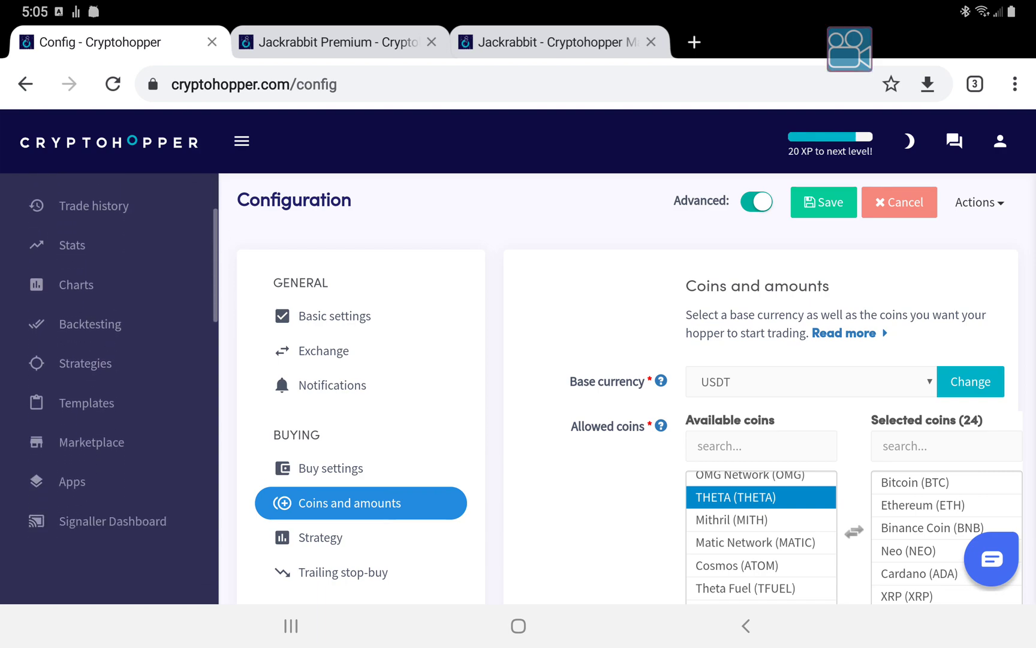
{"action": "scroll", "coordinate": [108, 480], "scroll_direction": "down", "scroll_amount": 2}
{"action": "scroll", "coordinate": [181, 286], "scroll_direction": "down", "scroll_amount": 2}
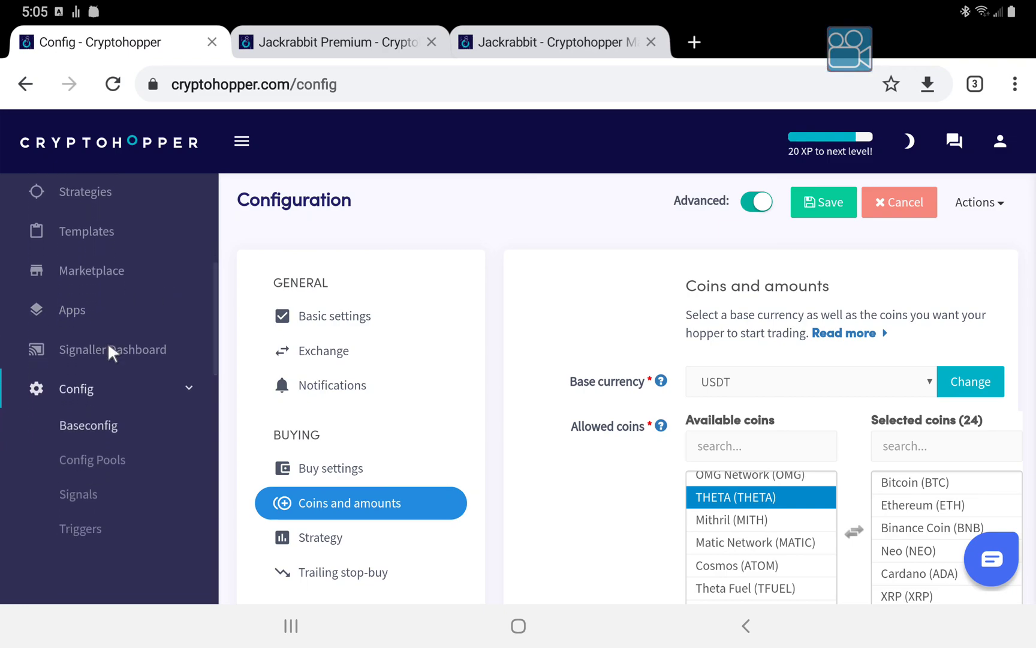
{"action": "left_click", "coordinate": [96, 462]}
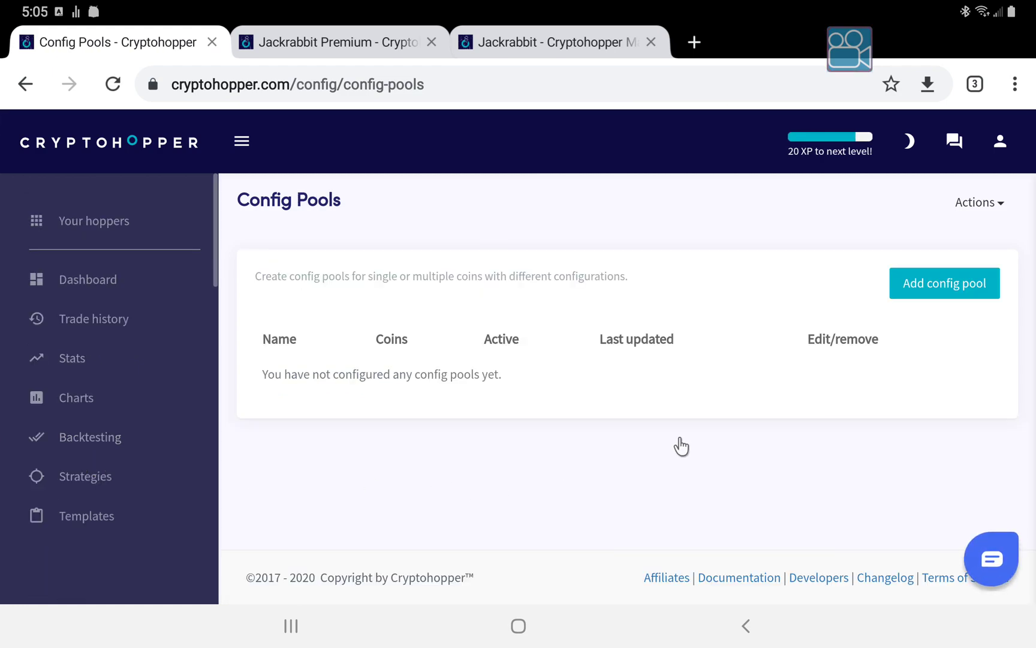
{"action": "left_click", "coordinate": [917, 291]}
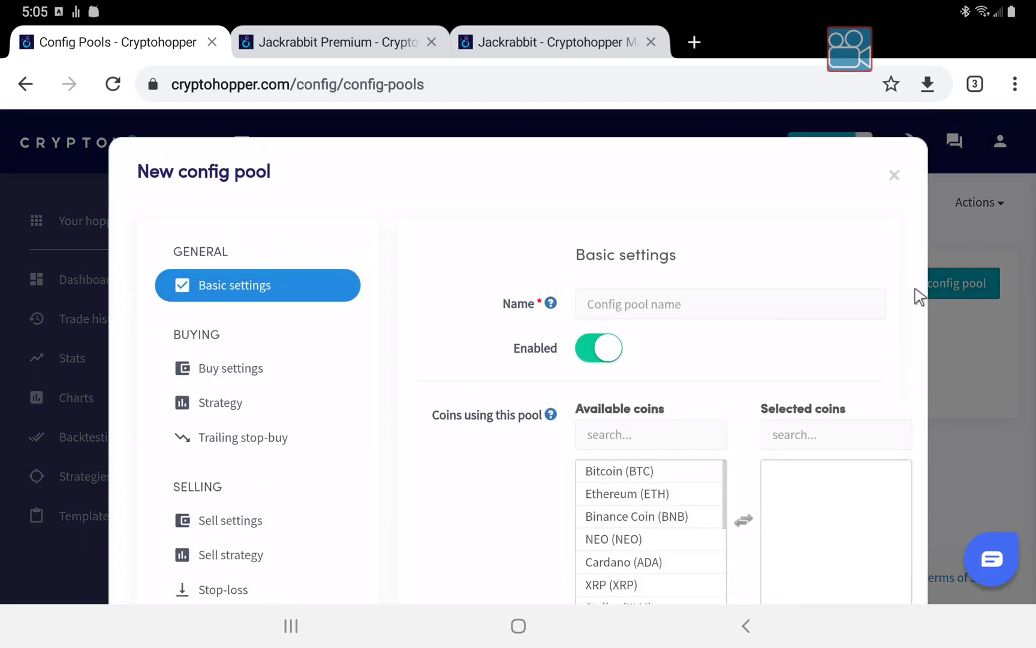
Name the new pool 'Signals', add BTC and ETH to its coins, and show Buy settings.
{"action": "left_click", "coordinate": [738, 308]}
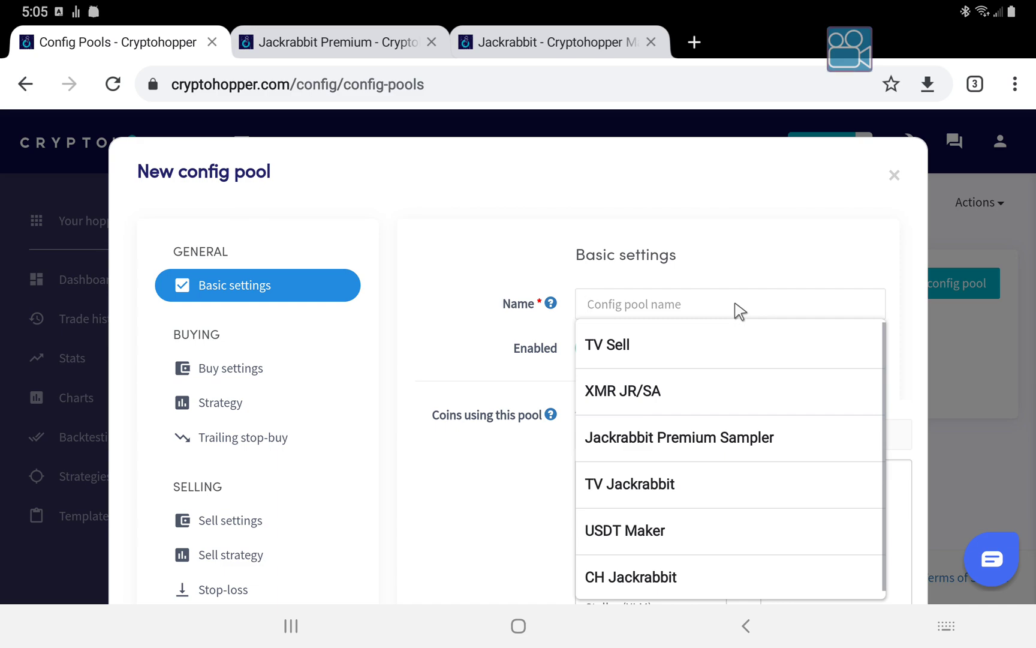
{"action": "type", "text": "Signals"}
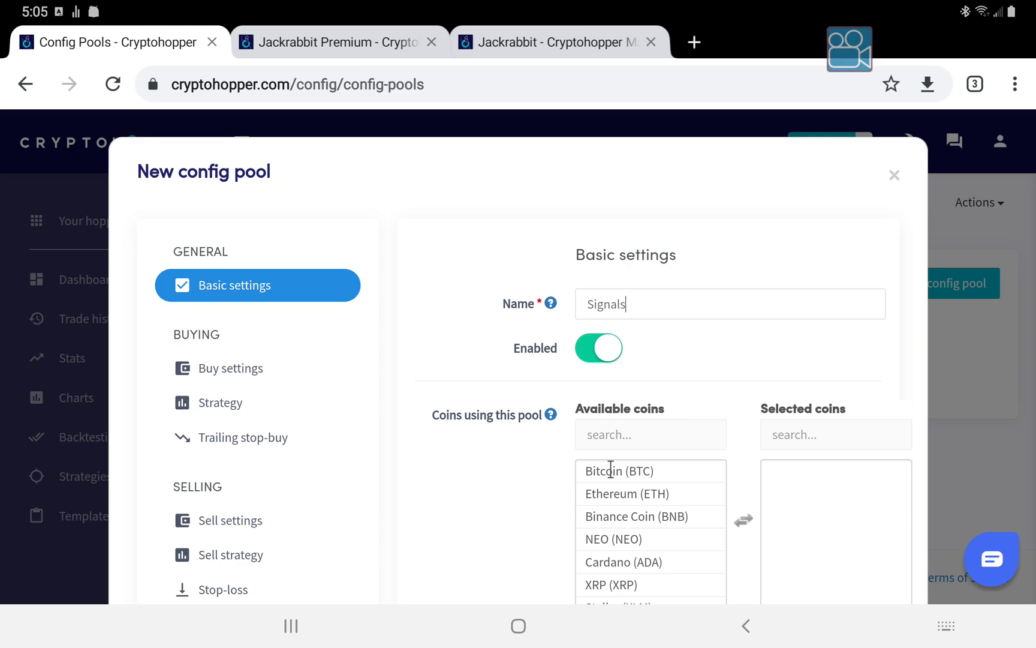
{"action": "double_click", "coordinate": [610, 469]}
{"action": "double_click", "coordinate": [616, 480]}
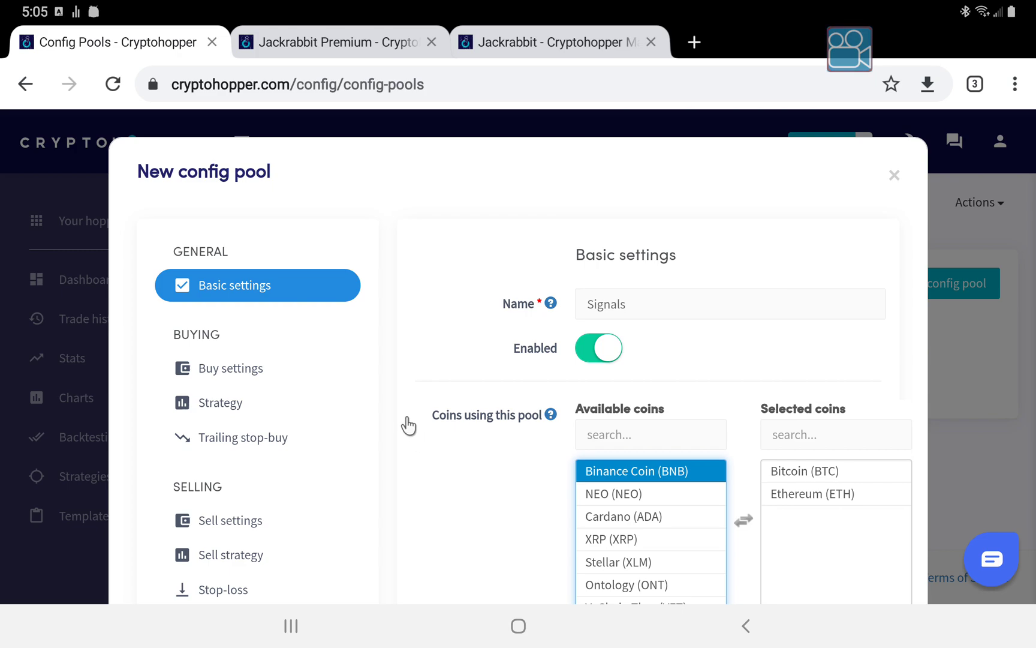
{"action": "scroll", "coordinate": [408, 420], "scroll_direction": "down", "scroll_amount": 3}
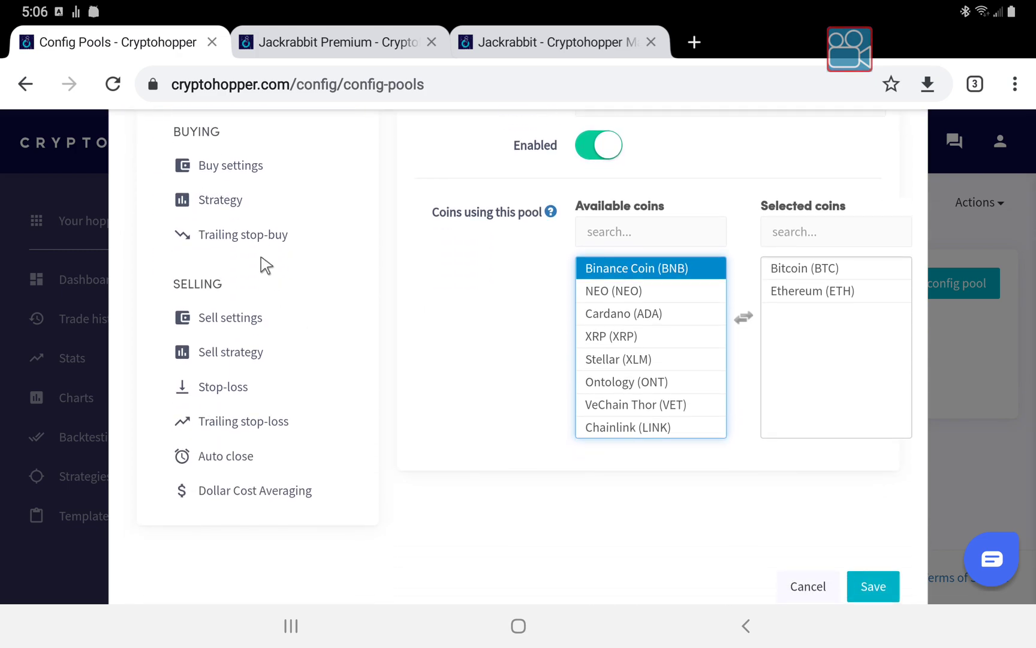
{"action": "left_click", "coordinate": [233, 167]}
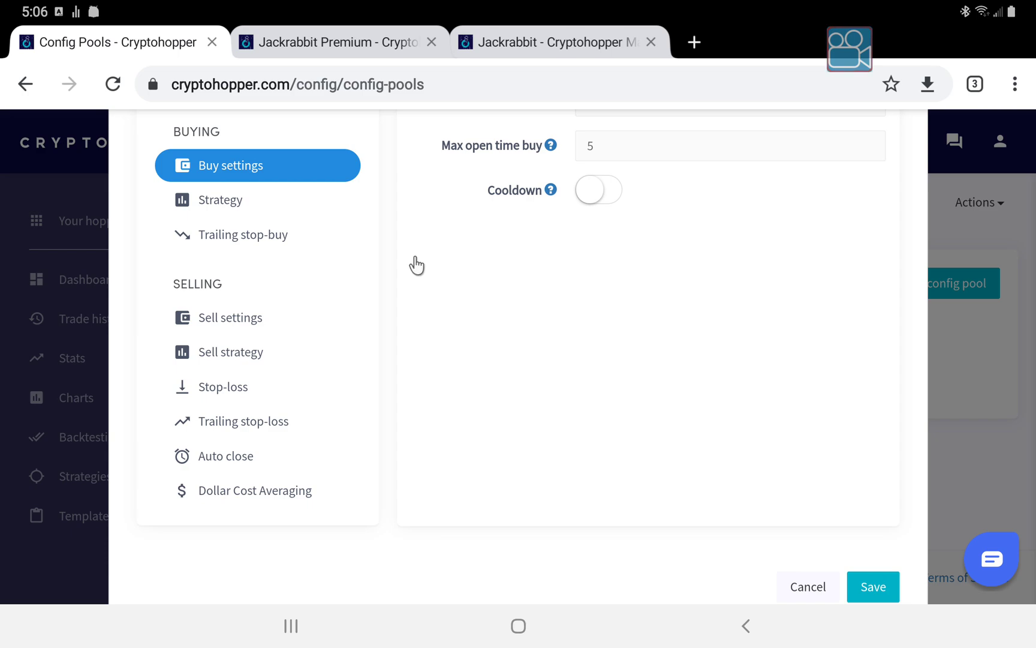
Turn on the buy cooldown, applied after buys and sells, measured in days.
{"action": "scroll", "coordinate": [417, 264], "scroll_direction": "up", "scroll_amount": 3}
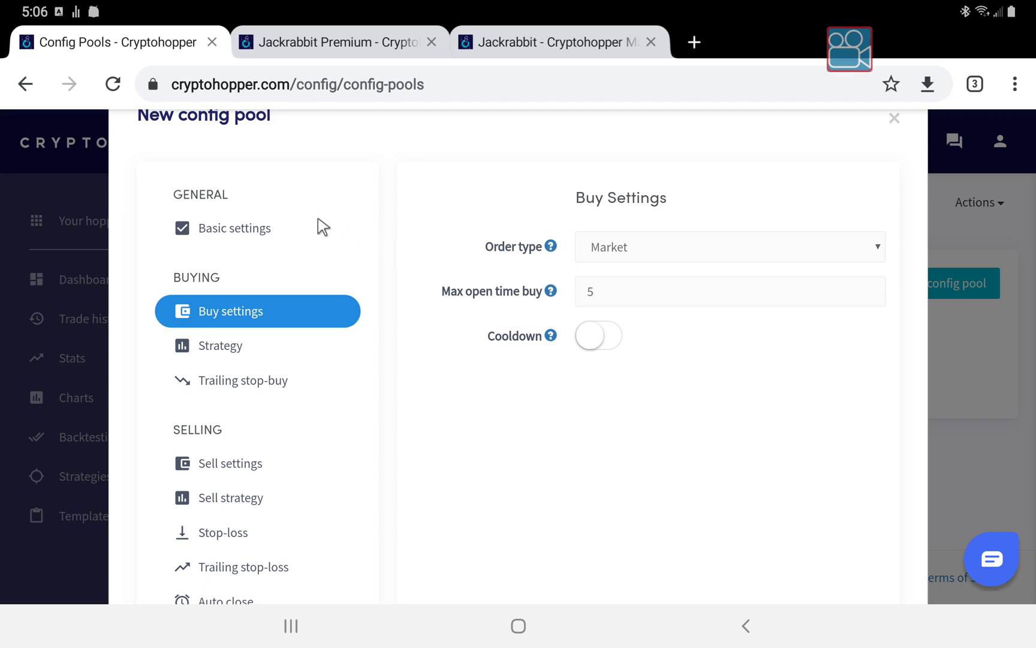
{"action": "left_click", "coordinate": [602, 337]}
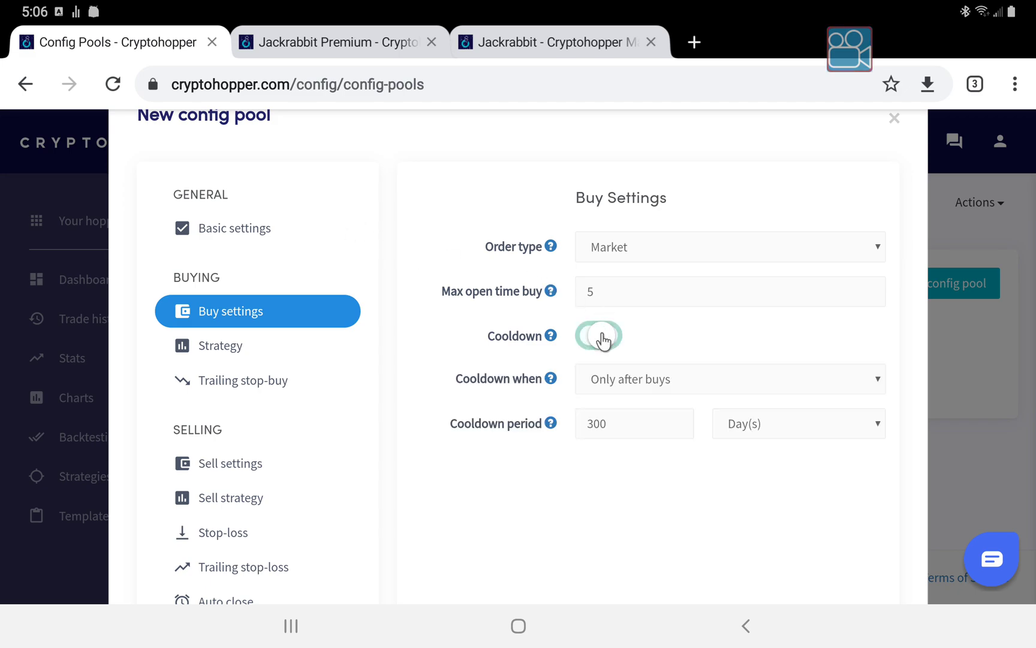
{"action": "left_click", "coordinate": [636, 380]}
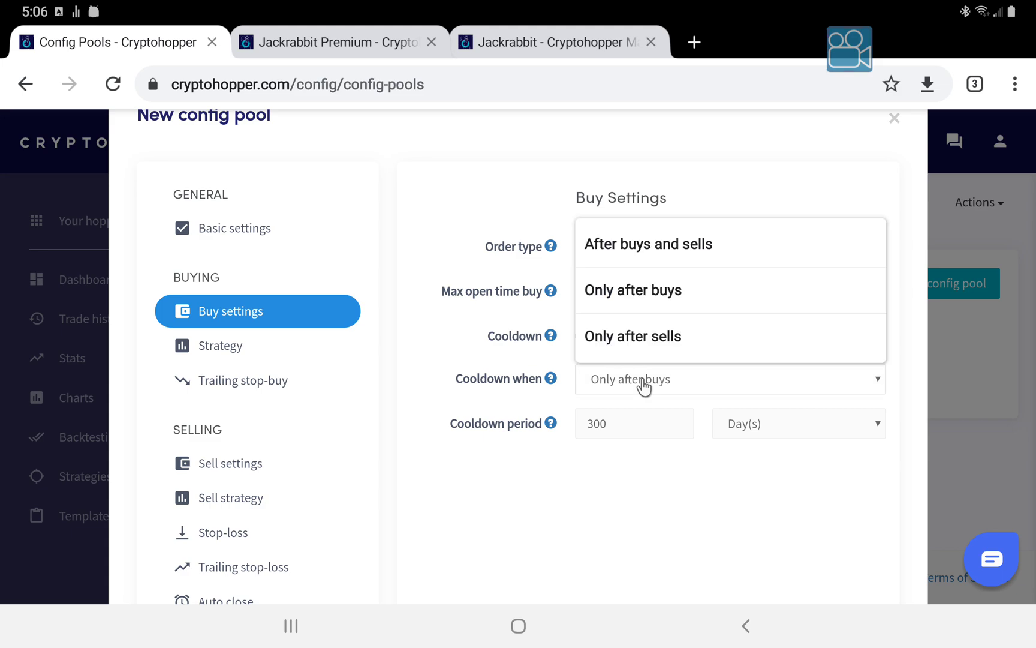
{"action": "left_click", "coordinate": [623, 242]}
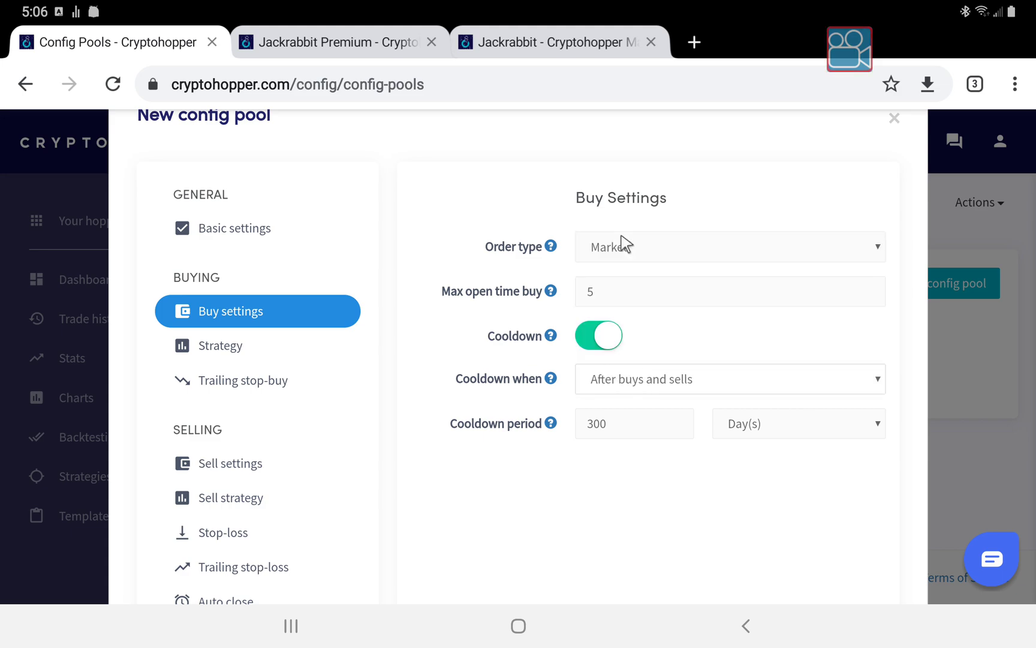
{"action": "left_click", "coordinate": [753, 442]}
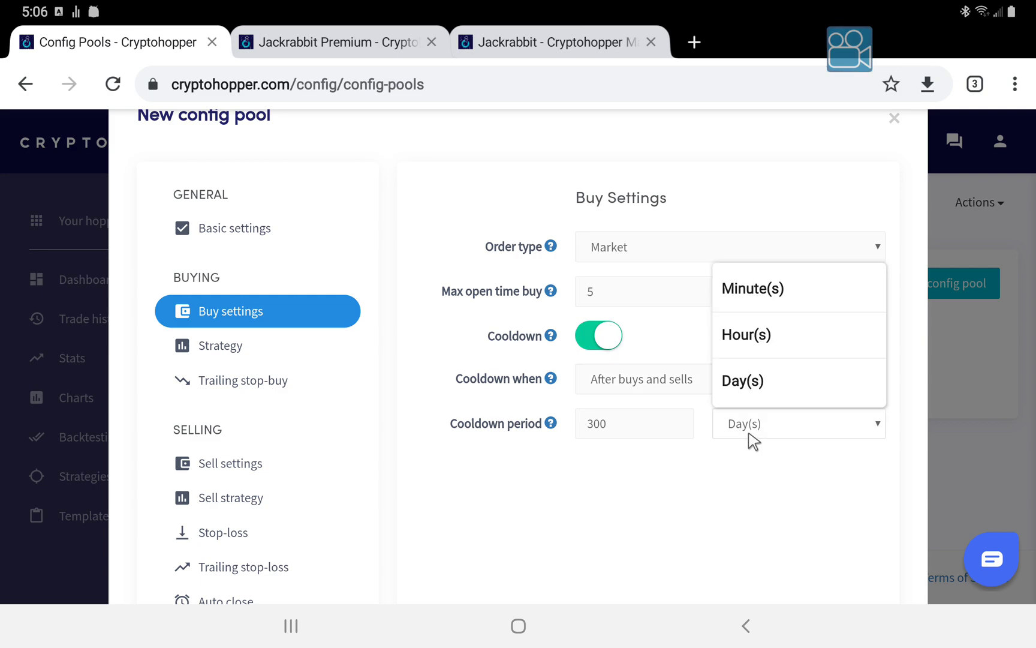
{"action": "left_click", "coordinate": [701, 442]}
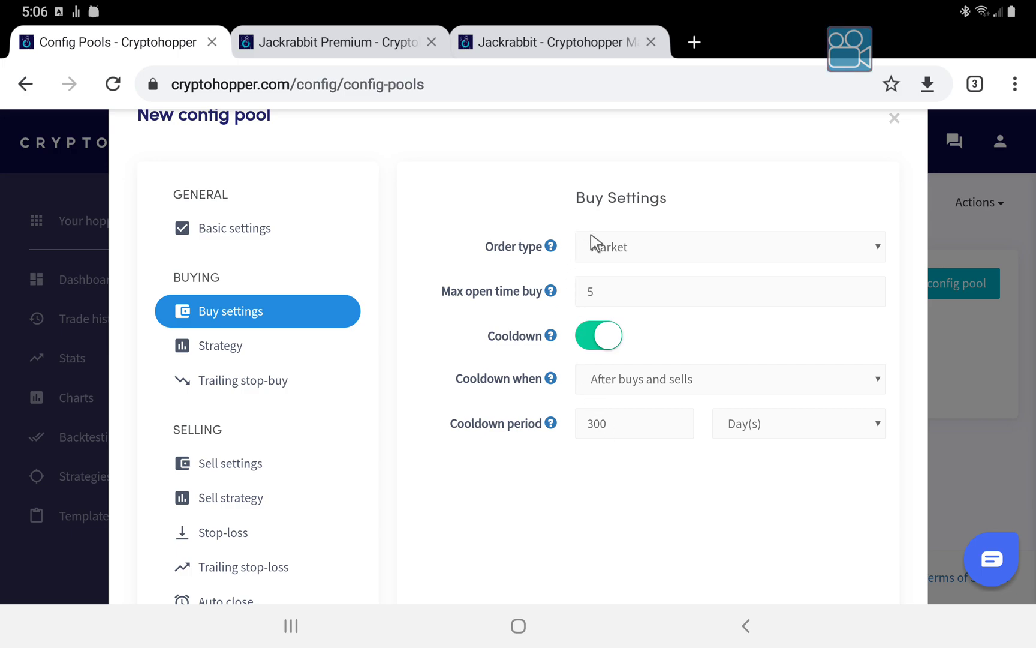
Set the order type to Limit with a percentage bid of 99.
{"action": "left_click", "coordinate": [598, 256]}
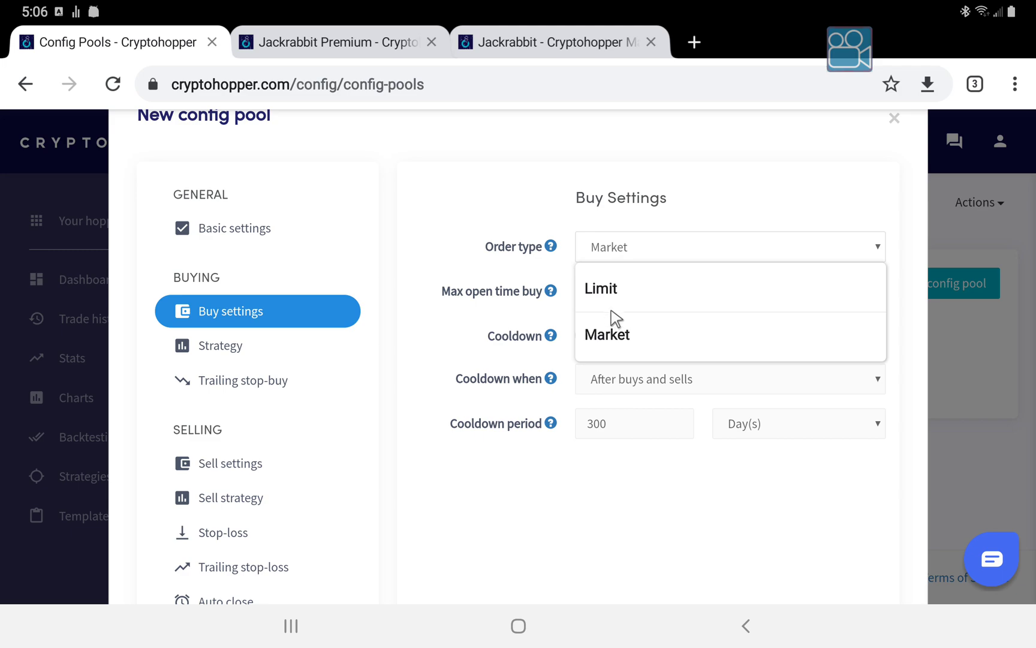
{"action": "left_click", "coordinate": [598, 299]}
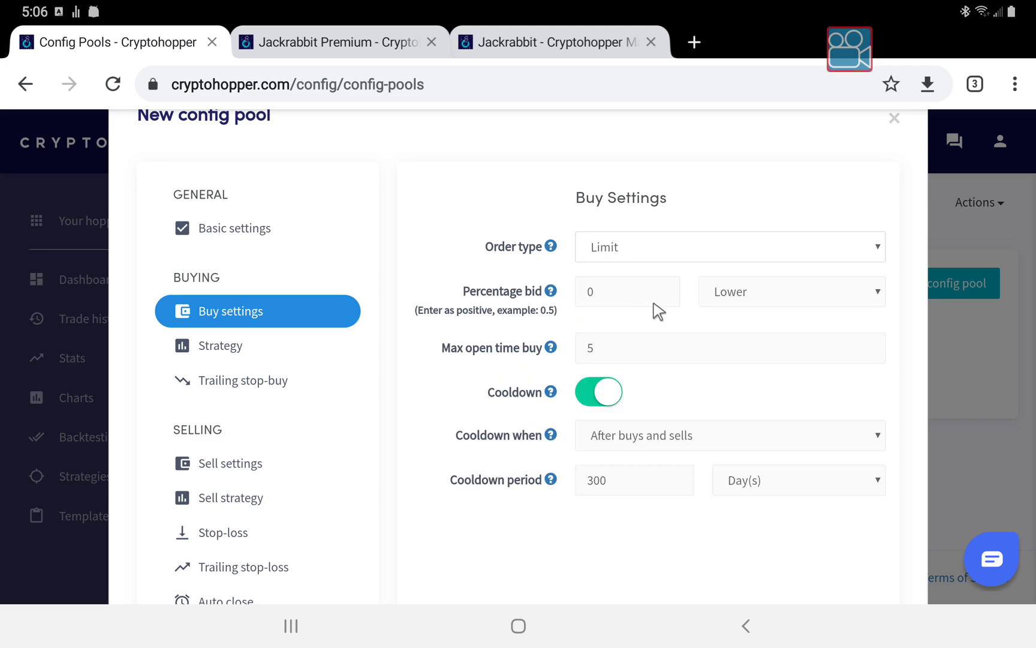
{"action": "left_click", "coordinate": [606, 294]}
{"action": "key", "text": "BackSpace"}
{"action": "type", "text": "99"}
{"action": "left_click", "coordinate": [468, 371]}
Return to Basic settings and save the Signals config pool covering BTC and ETH.
{"action": "left_click", "coordinate": [249, 227]}
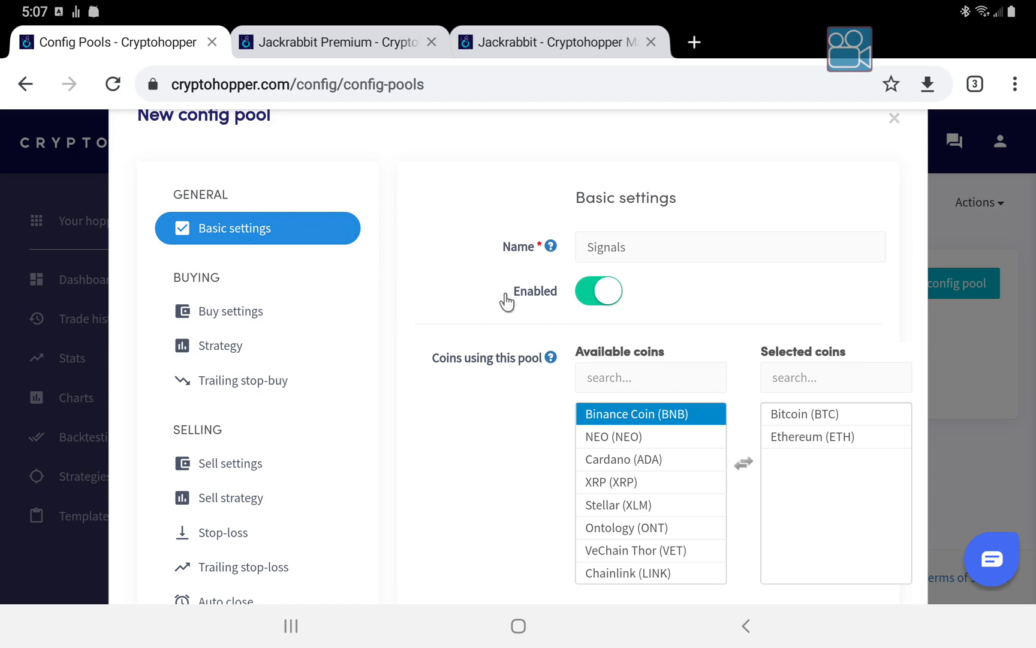
{"action": "scroll", "coordinate": [512, 309], "scroll_direction": "down", "scroll_amount": 3}
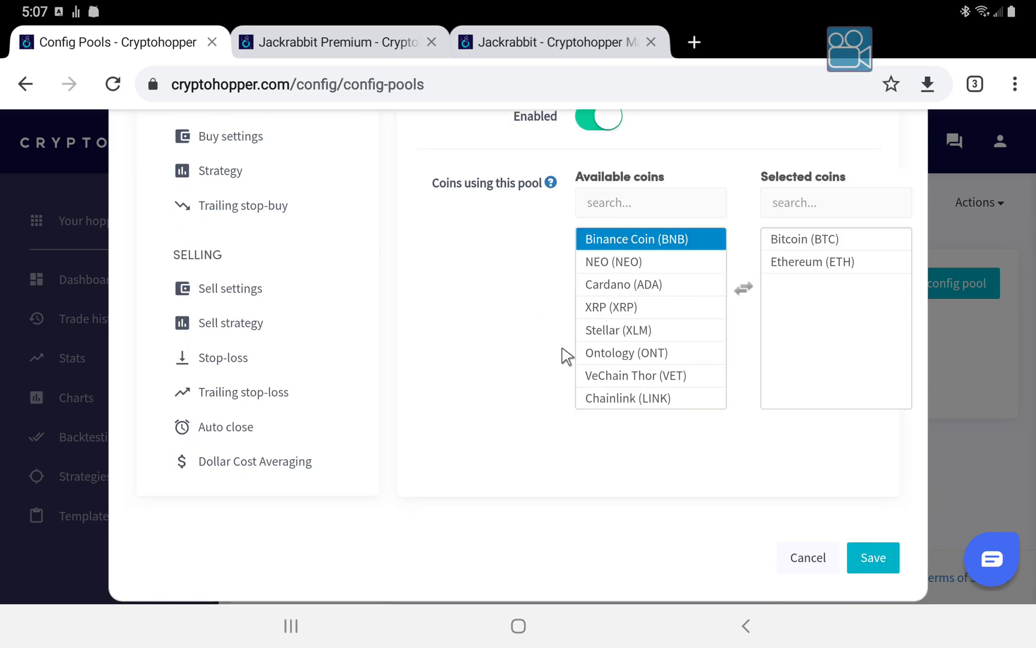
{"action": "left_click", "coordinate": [879, 564]}
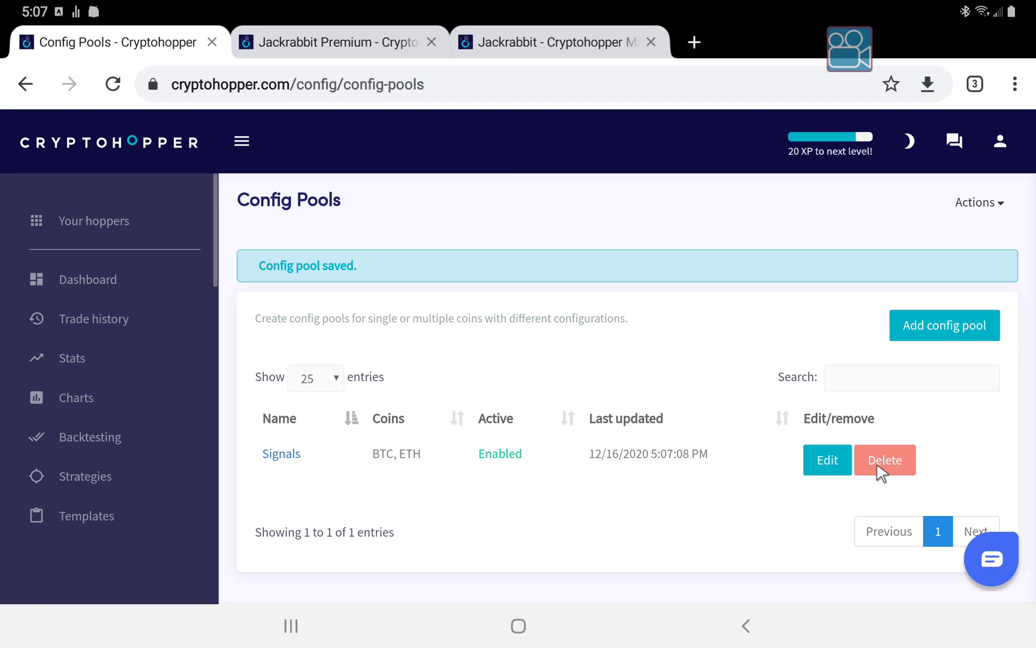
Delete the Signals config pool with confirmation, then open Baseconfig from the sidebar.
{"action": "left_click", "coordinate": [881, 472]}
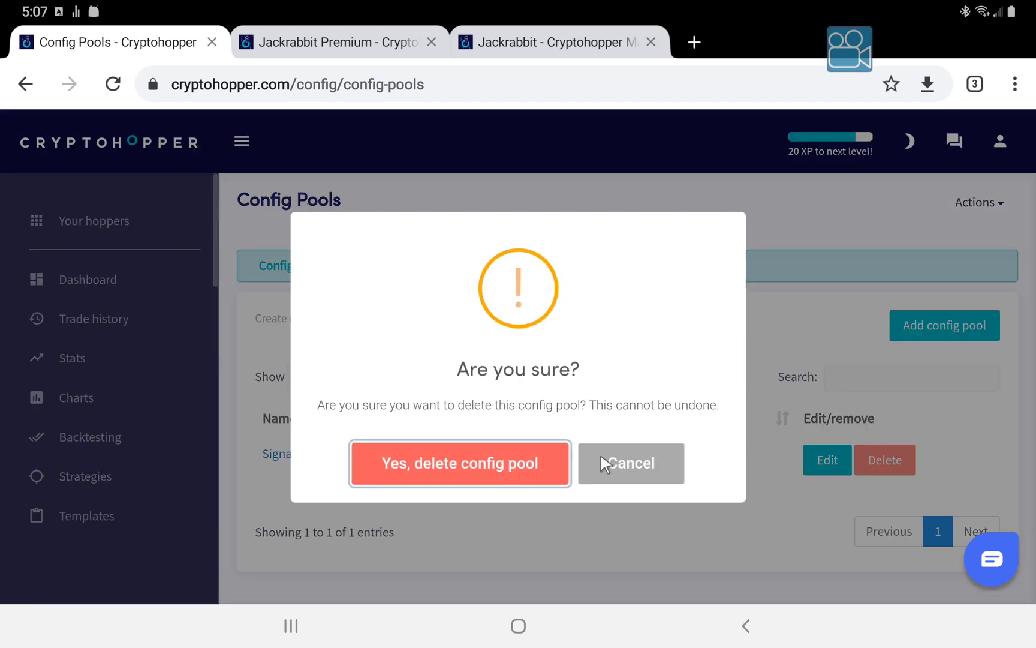
{"action": "left_click", "coordinate": [504, 464]}
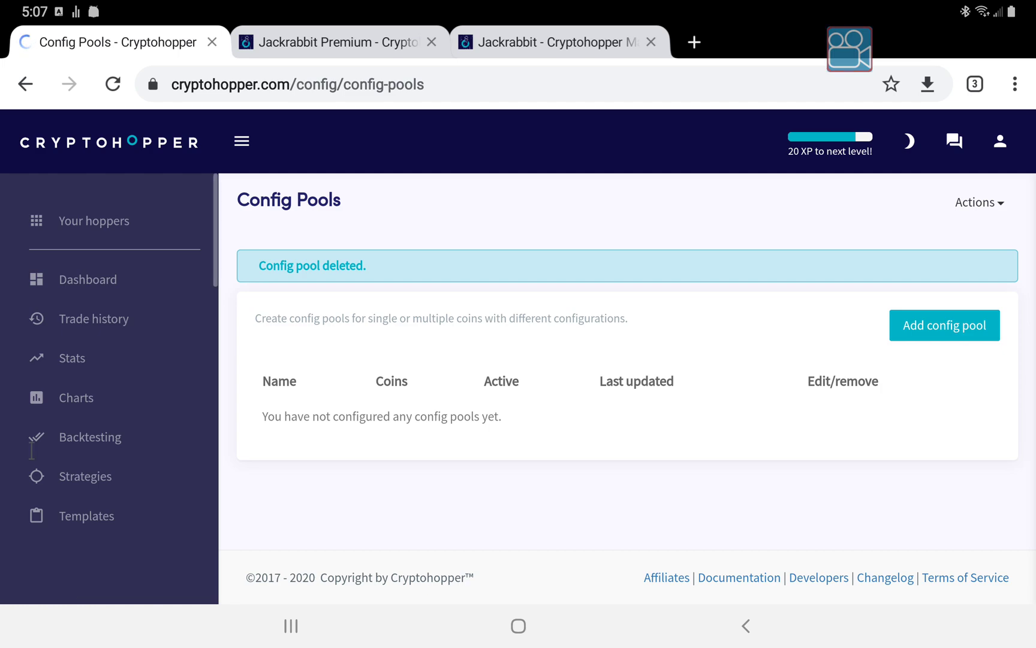
{"action": "scroll", "coordinate": [31, 449], "scroll_direction": "down", "scroll_amount": 3}
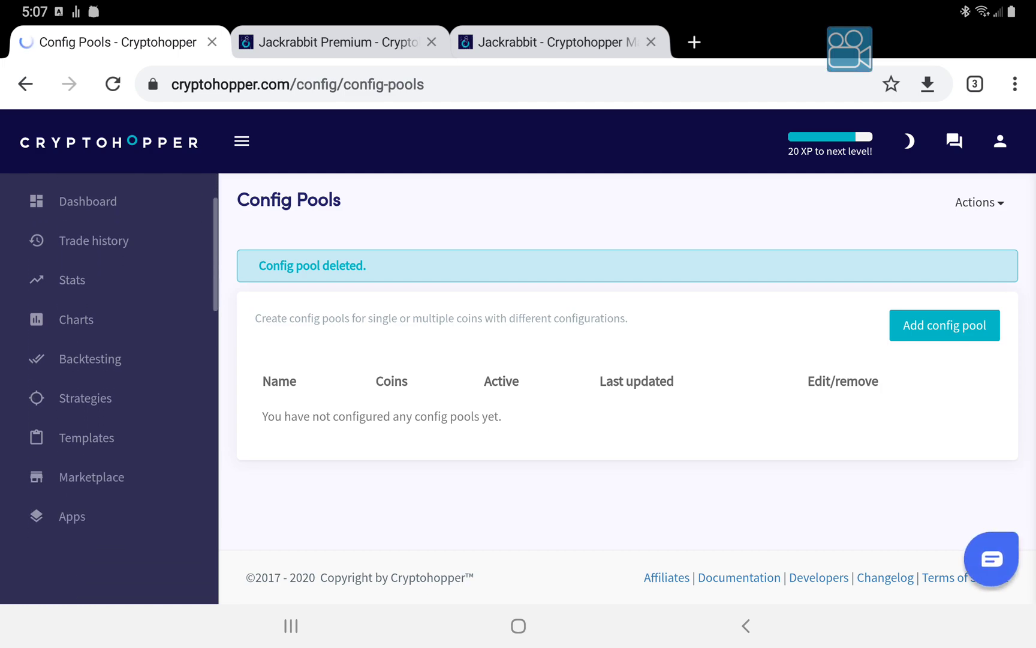
{"action": "scroll", "coordinate": [108, 360], "scroll_direction": "down", "scroll_amount": 3}
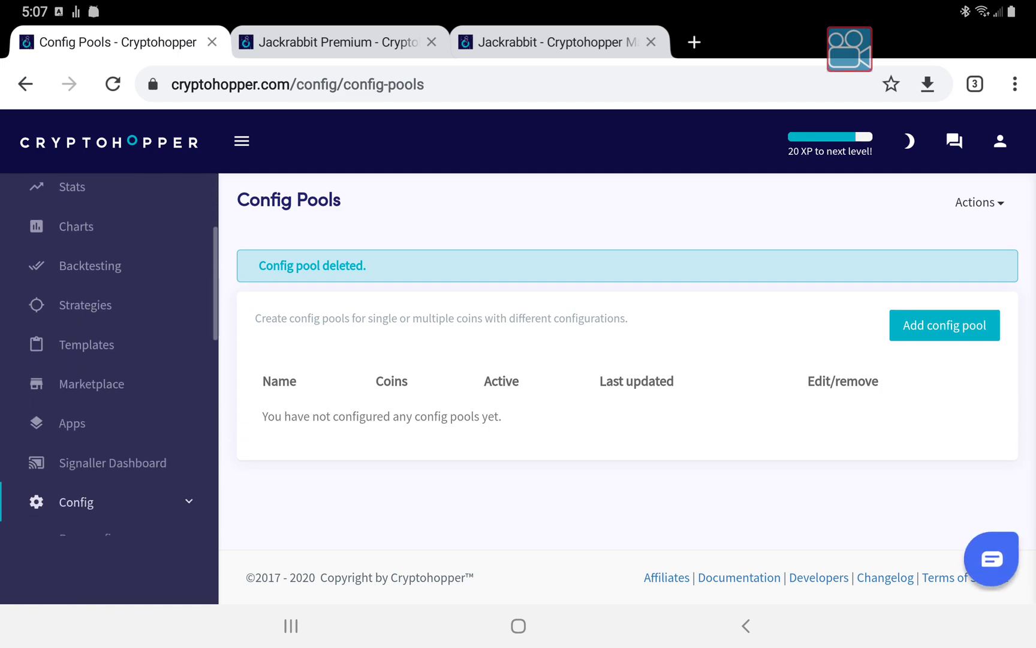
{"action": "scroll", "coordinate": [108, 360], "scroll_direction": "down", "scroll_amount": 3}
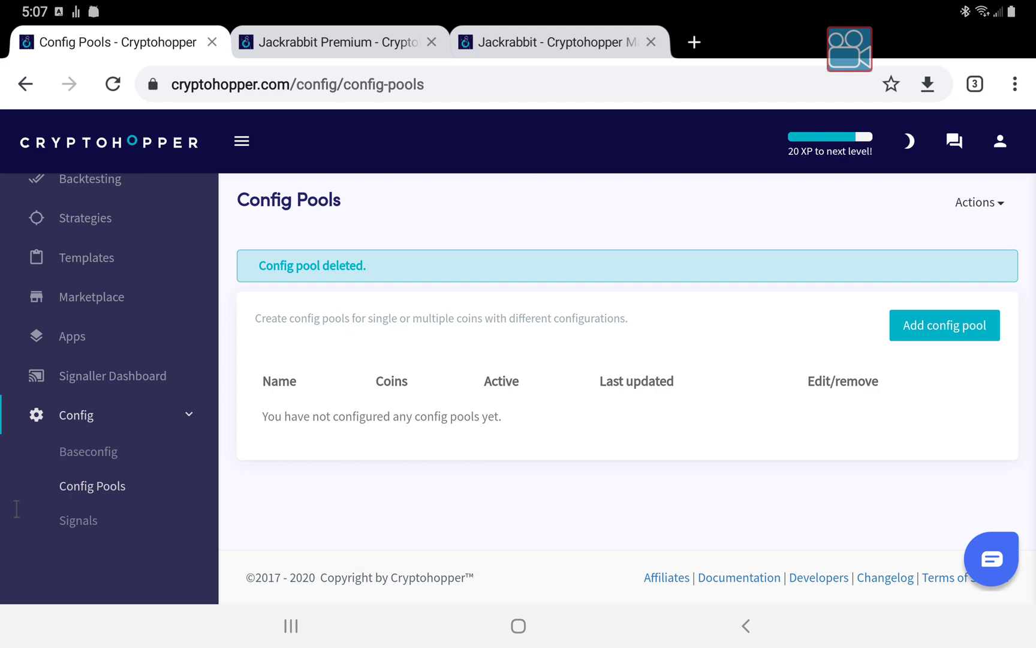
{"action": "left_click", "coordinate": [90, 451]}
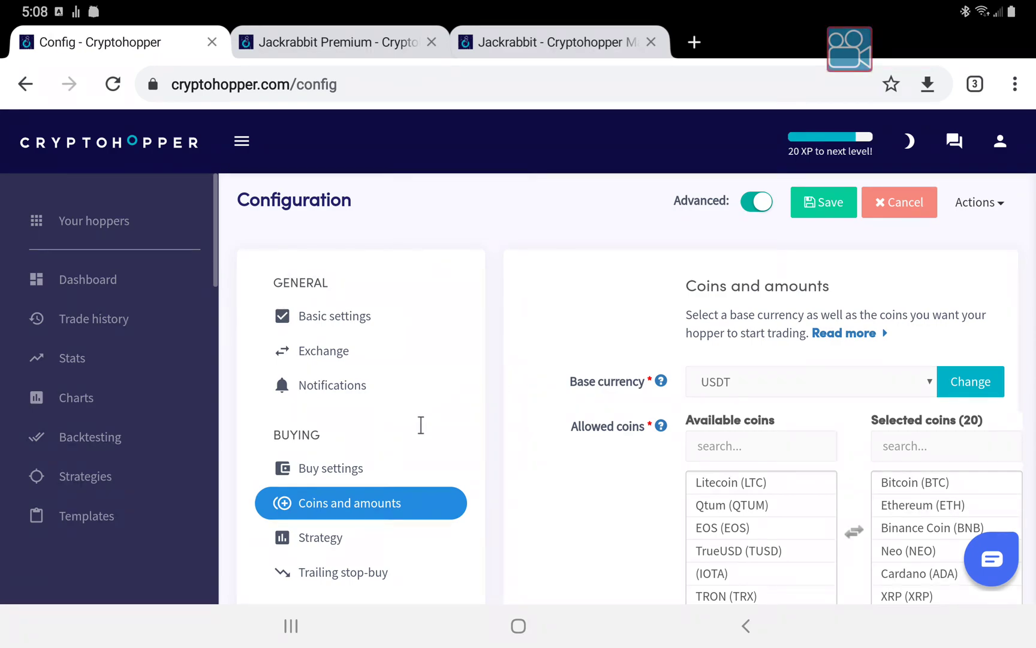
Check the Strategy settings (signals only, 10 targets), then switch to the Jackrabbit Premium tab.
{"action": "left_click", "coordinate": [326, 536]}
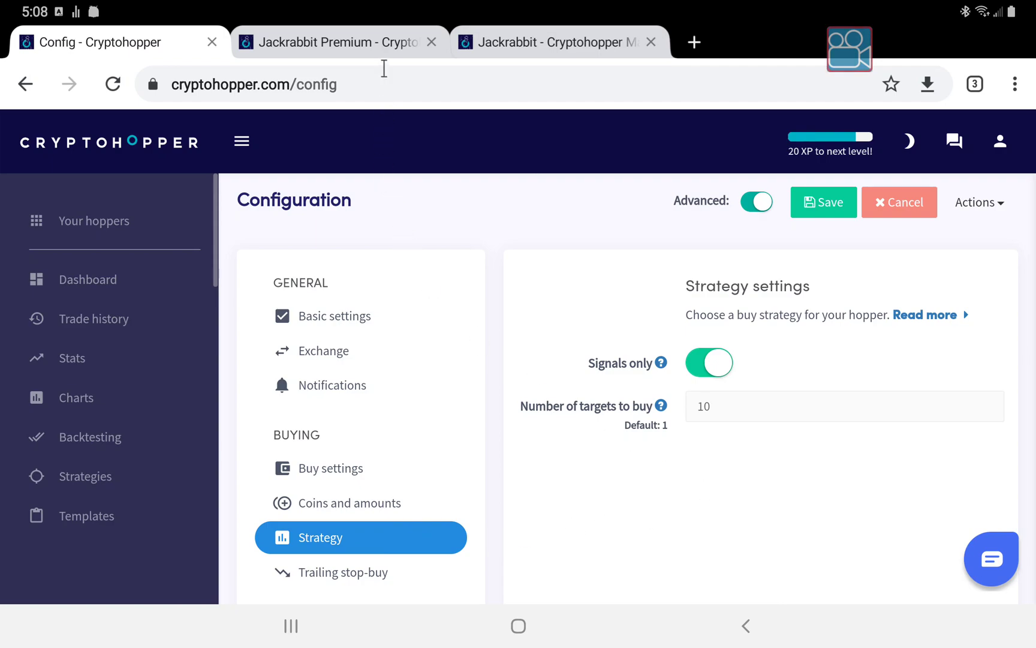
{"action": "left_click", "coordinate": [382, 53]}
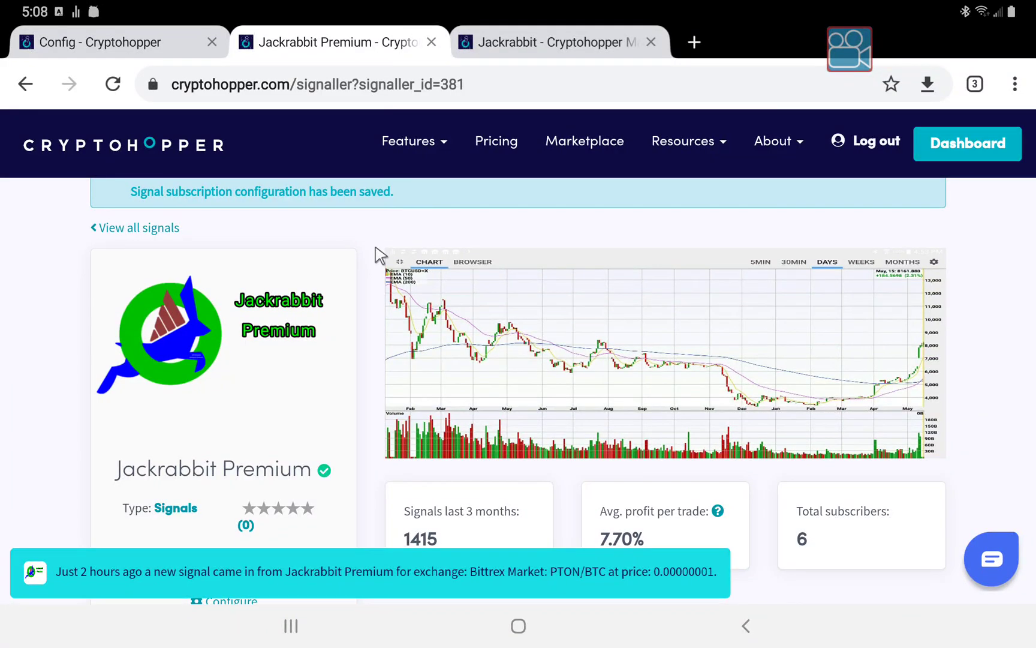
Scroll through Jackrabbit Premium's details and weekly signal charts, then return to the Config tab.
{"action": "scroll", "coordinate": [379, 255], "scroll_direction": "down", "scroll_amount": 8}
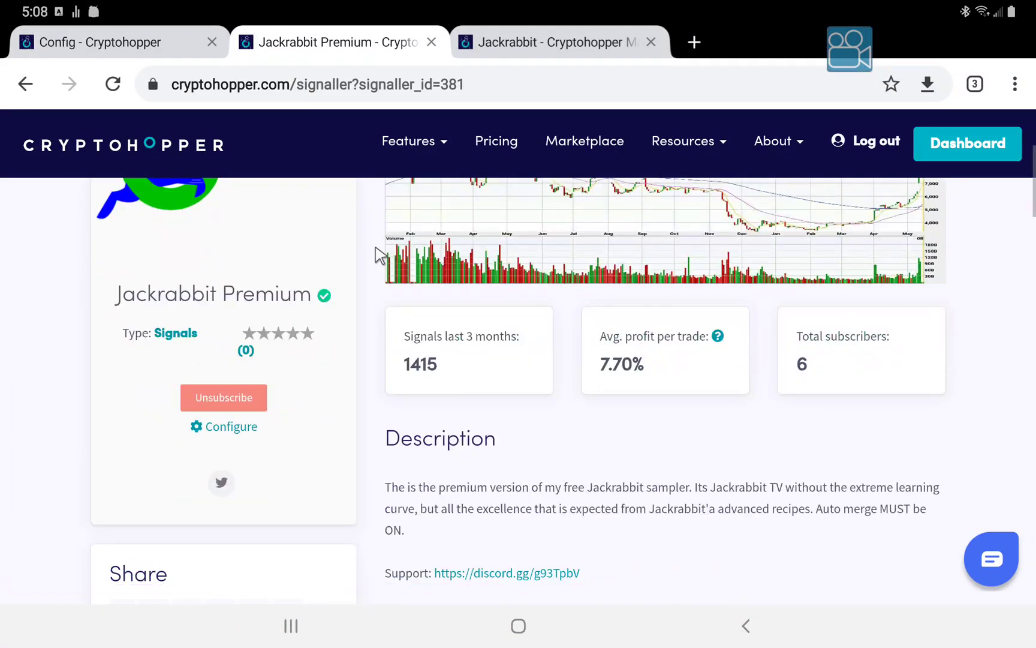
{"action": "scroll", "coordinate": [379, 255], "scroll_direction": "down", "scroll_amount": 10}
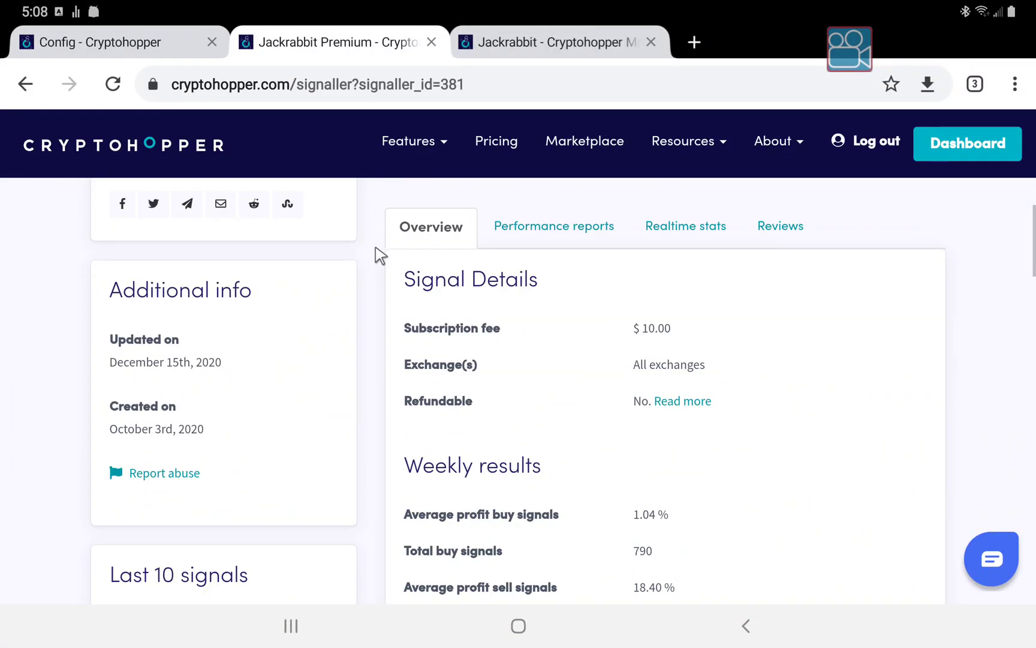
{"action": "scroll", "coordinate": [379, 254], "scroll_direction": "down", "scroll_amount": 7}
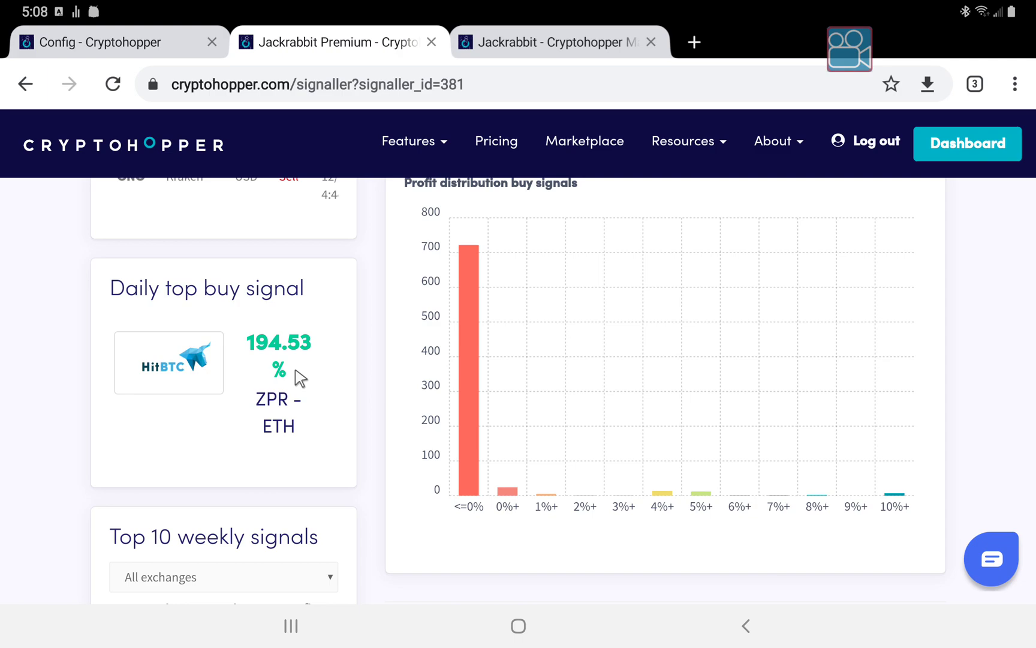
{"action": "scroll", "coordinate": [300, 377], "scroll_direction": "down", "scroll_amount": 1}
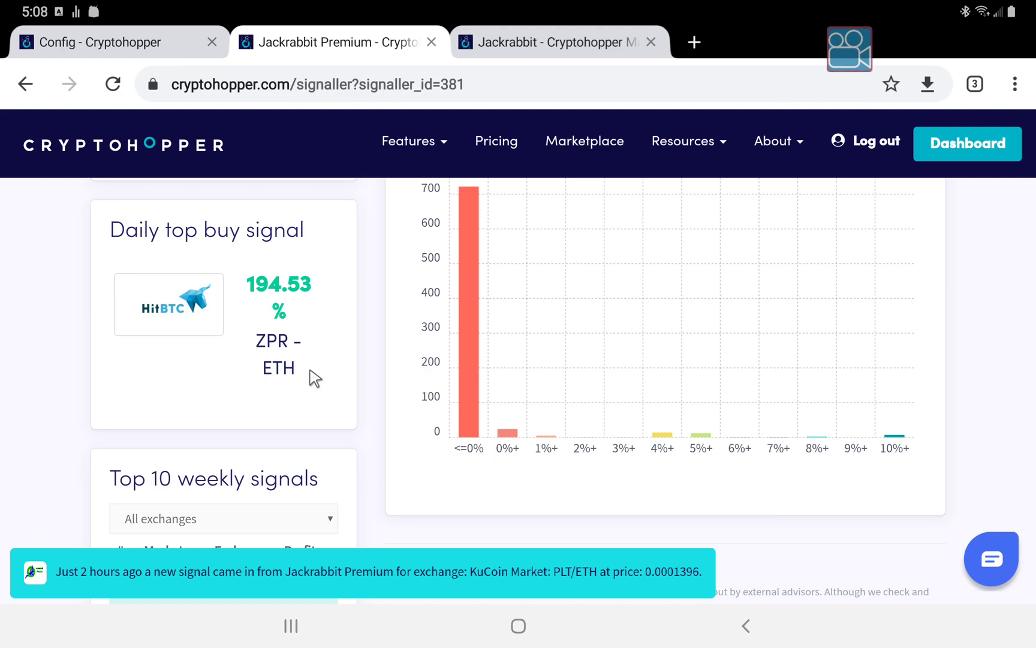
{"action": "scroll", "coordinate": [315, 377], "scroll_direction": "down", "scroll_amount": 1}
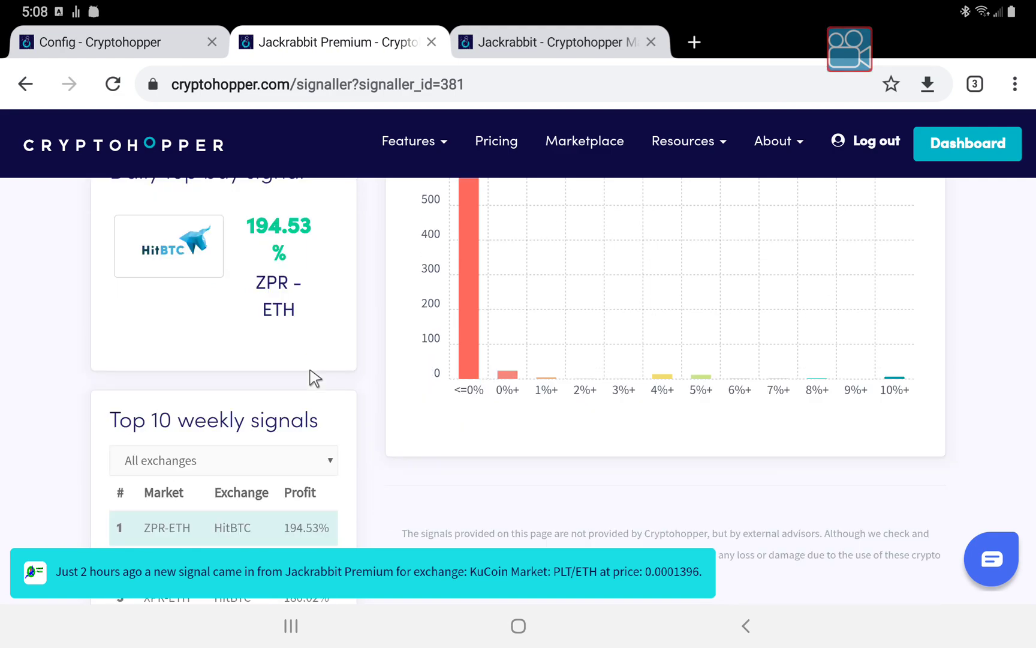
{"action": "scroll", "coordinate": [315, 378], "scroll_direction": "down", "scroll_amount": 1}
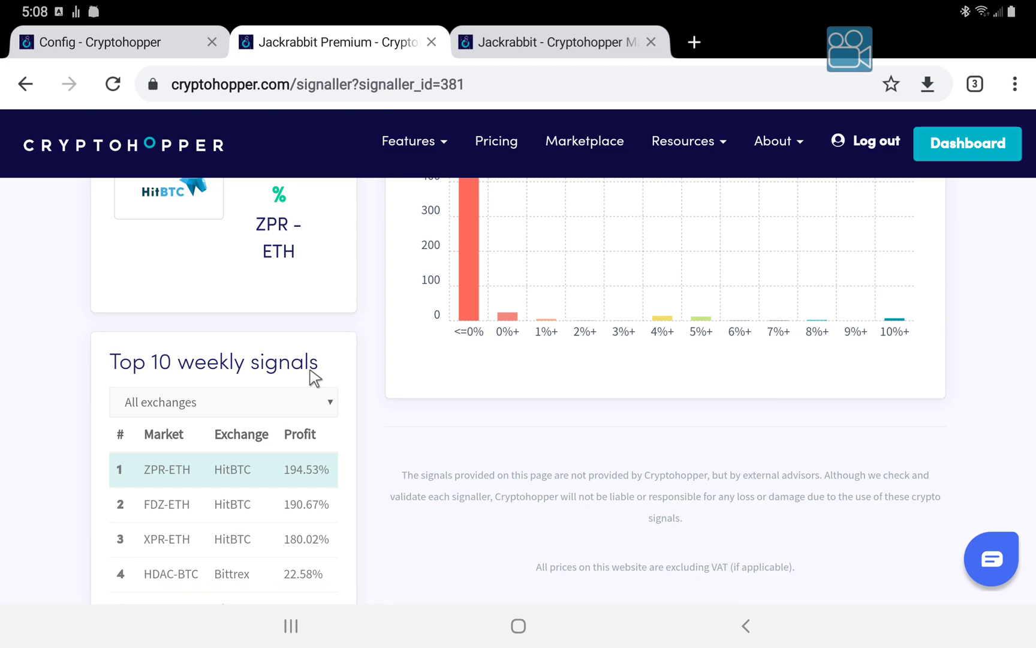
{"action": "scroll", "coordinate": [313, 384], "scroll_direction": "down", "scroll_amount": 2}
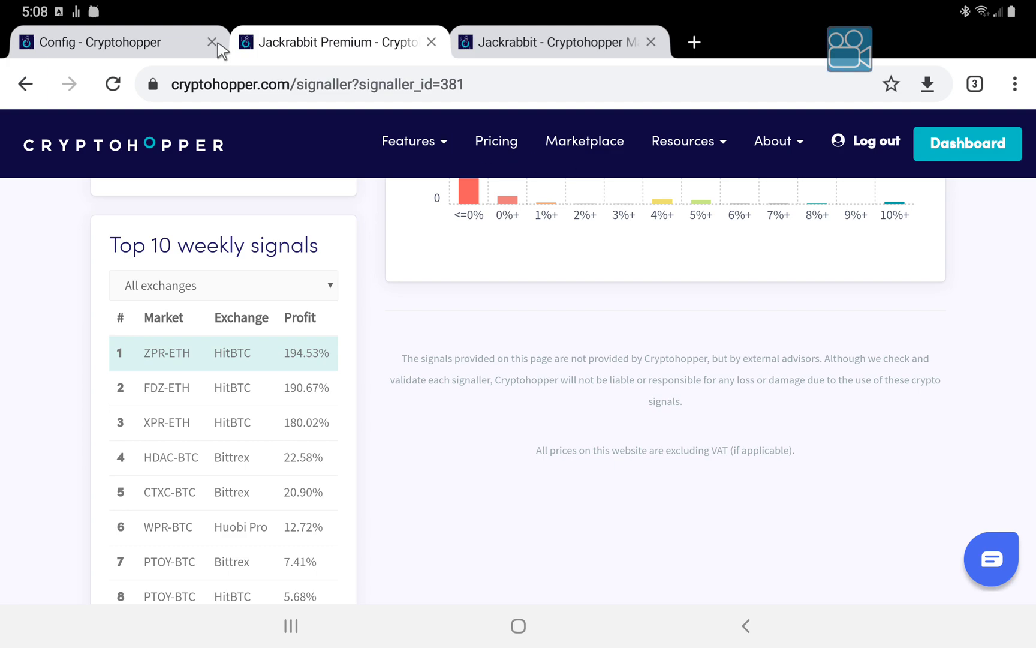
{"action": "left_click", "coordinate": [149, 51]}
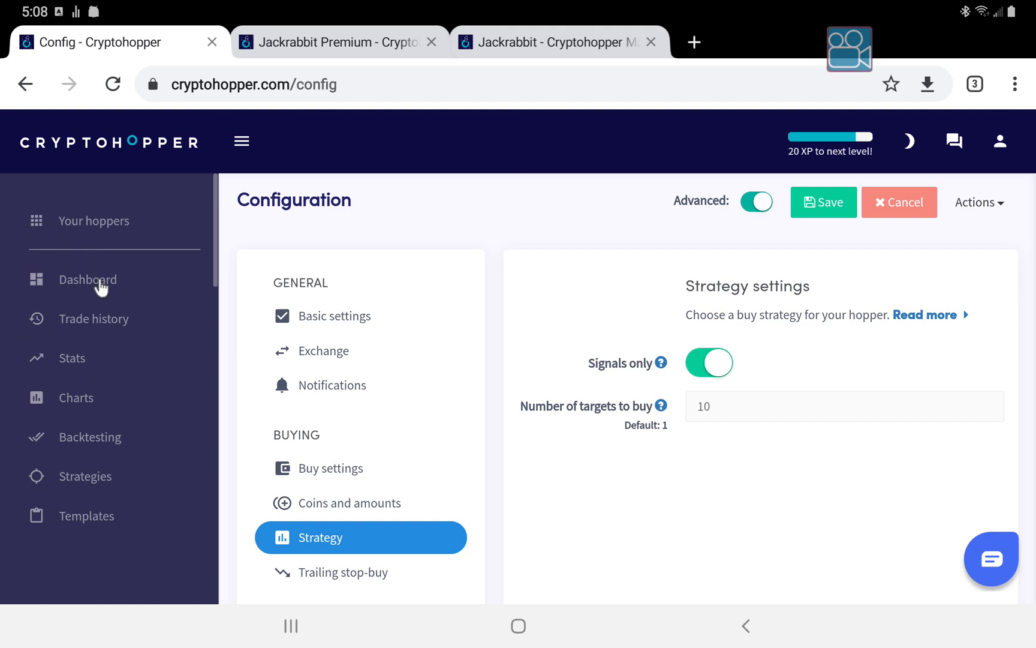
Check the dashboard for open orders and positions, then return to the Jackrabbit Premium tab.
{"action": "left_click", "coordinate": [100, 285]}
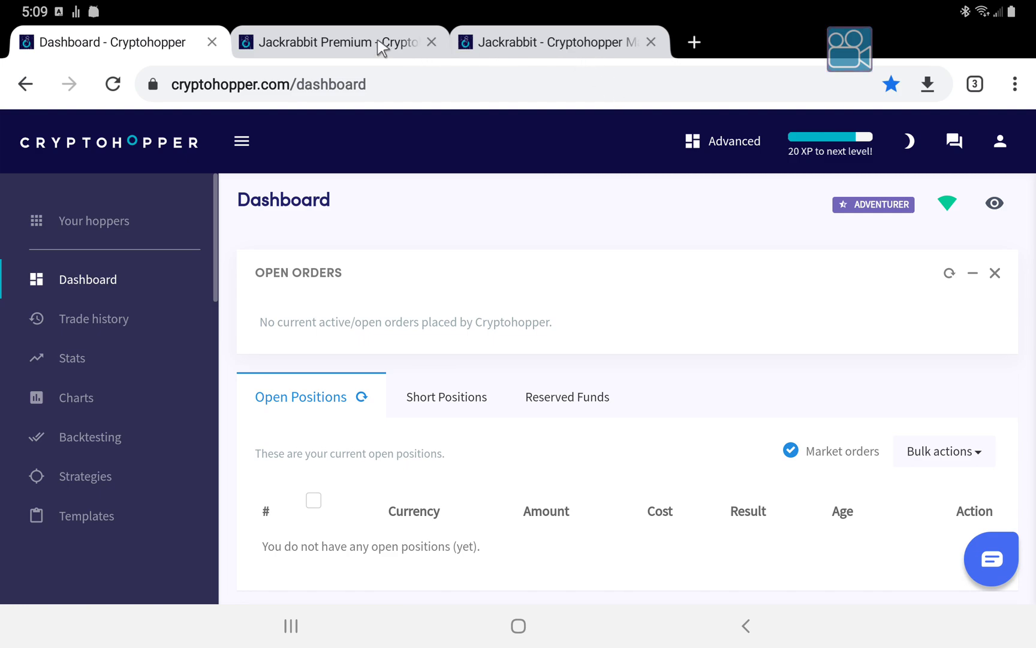
{"action": "left_click", "coordinate": [381, 42]}
Scroll through Jackrabbit Premium's stats and signal history, then switch to the Jackrabbit strategy marketplace tab.
{"action": "scroll", "coordinate": [400, 209], "scroll_direction": "up", "scroll_amount": 3}
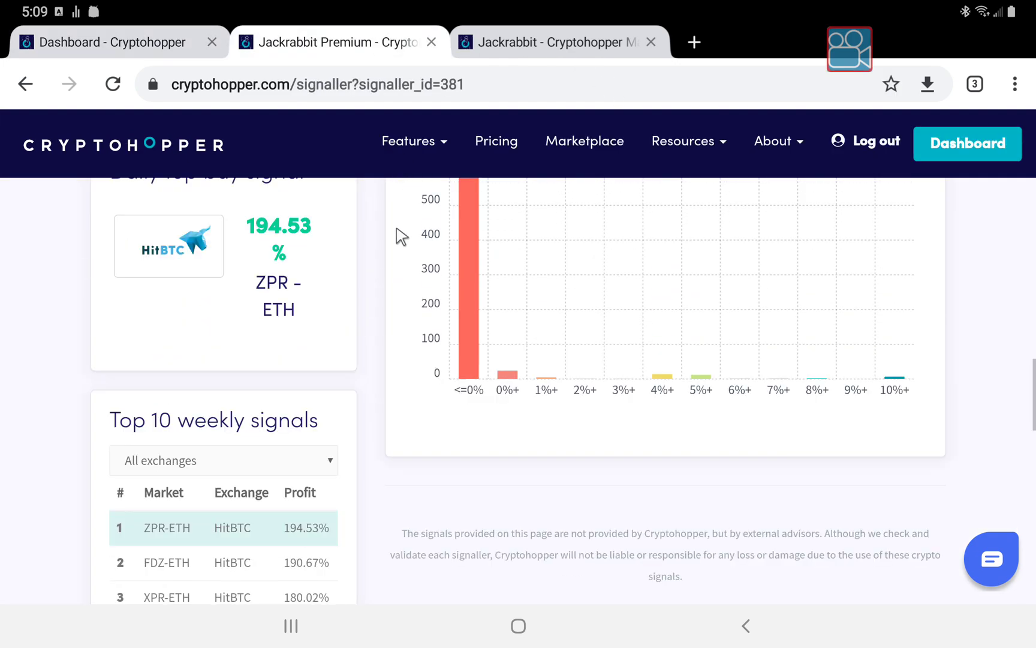
{"action": "scroll", "coordinate": [351, 275], "scroll_direction": "up", "scroll_amount": 3}
{"action": "scroll", "coordinate": [351, 275], "scroll_direction": "up", "scroll_amount": 6}
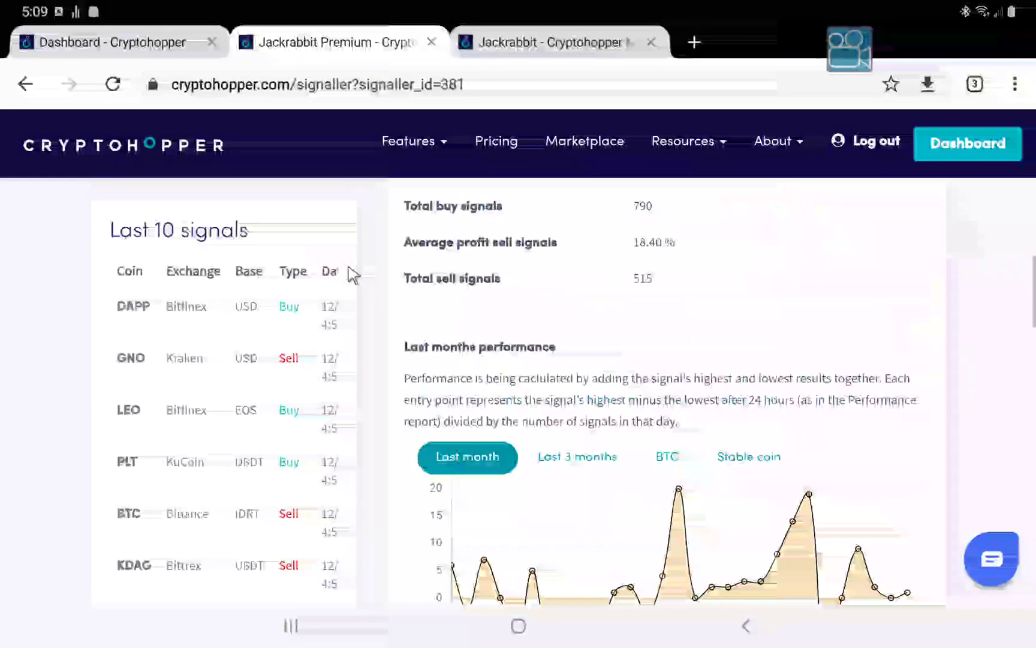
{"action": "scroll", "coordinate": [353, 276], "scroll_direction": "up", "scroll_amount": 2}
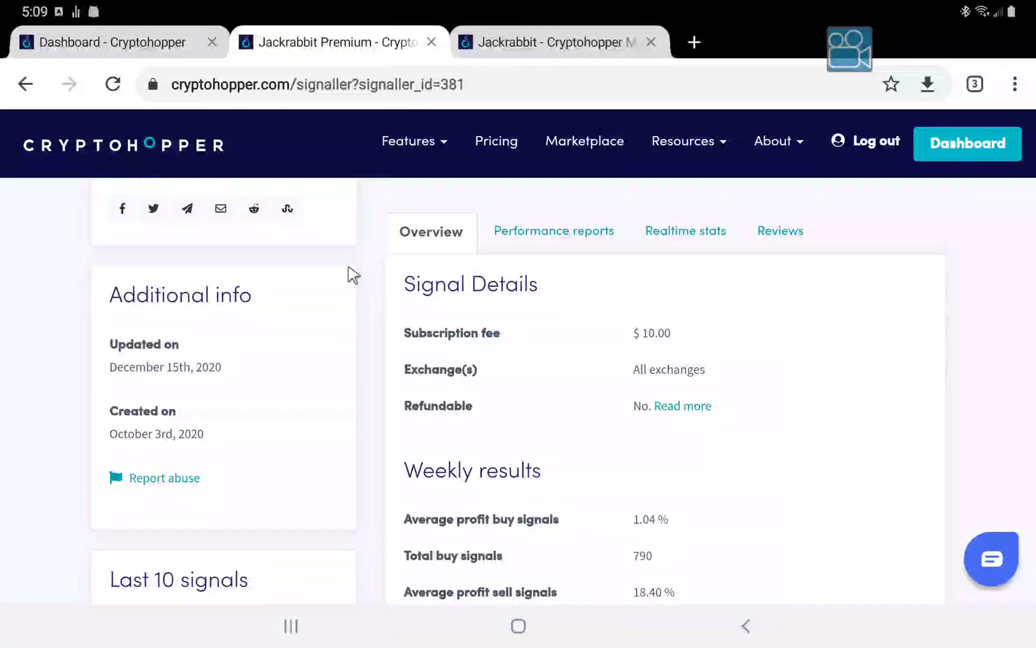
{"action": "scroll", "coordinate": [270, 335], "scroll_direction": "up", "scroll_amount": 3}
{"action": "scroll", "coordinate": [271, 335], "scroll_direction": "up", "scroll_amount": 4}
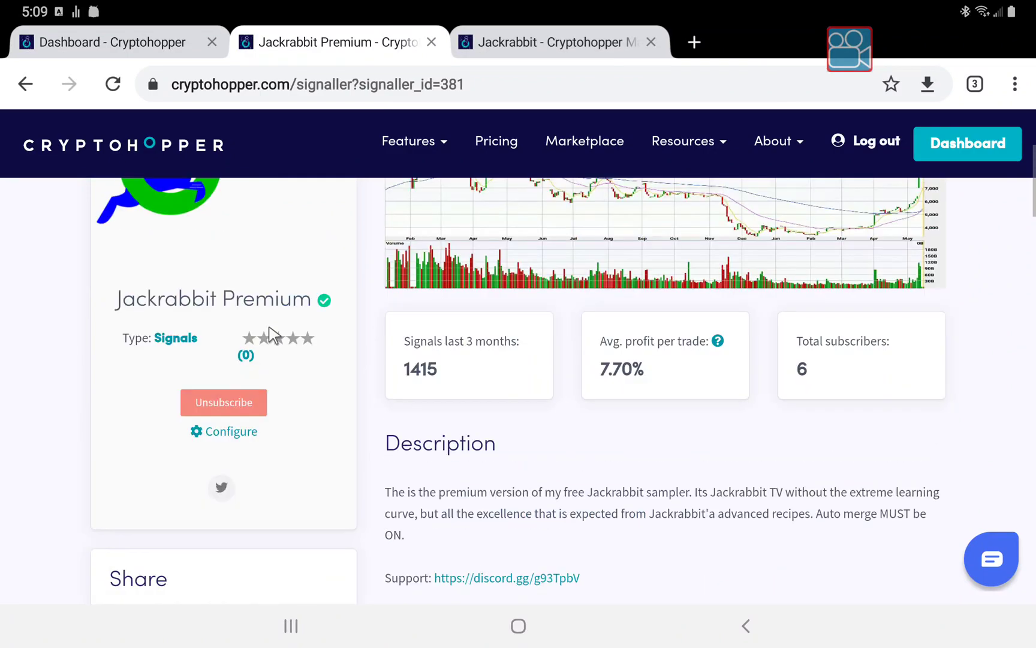
{"action": "scroll", "coordinate": [297, 328], "scroll_direction": "down", "scroll_amount": 2}
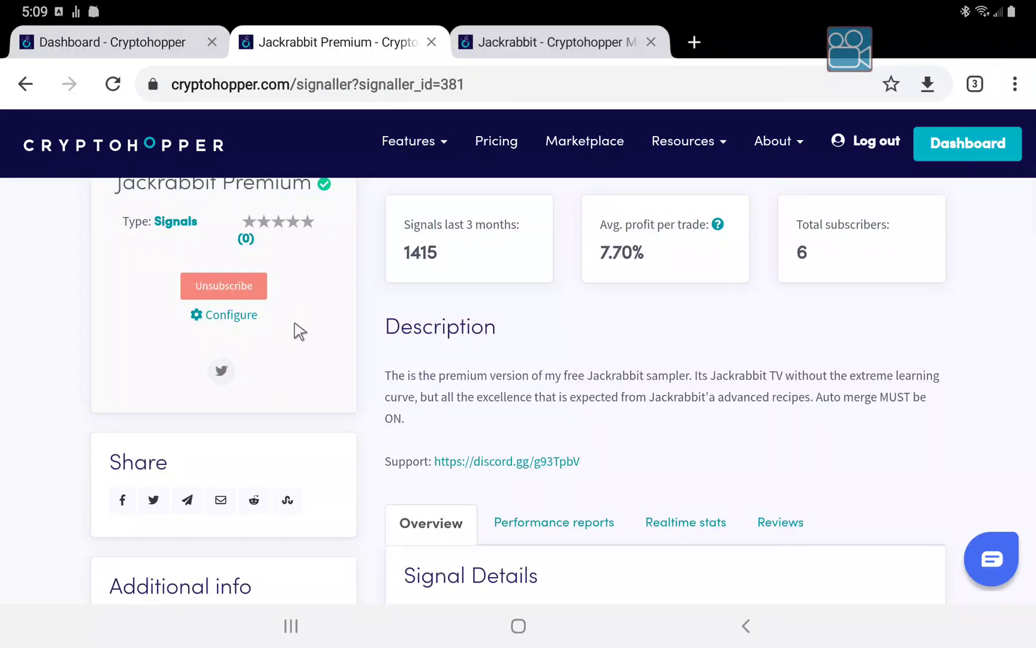
{"action": "scroll", "coordinate": [298, 330], "scroll_direction": "down", "scroll_amount": 4}
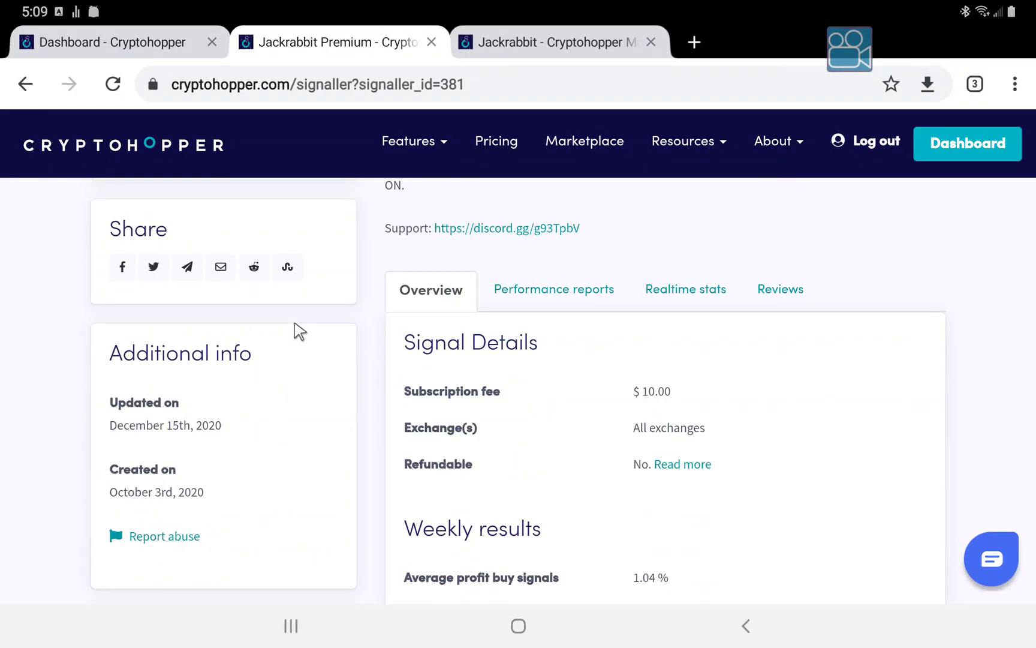
{"action": "scroll", "coordinate": [299, 331], "scroll_direction": "down", "scroll_amount": 3}
{"action": "scroll", "coordinate": [300, 331], "scroll_direction": "down", "scroll_amount": 4}
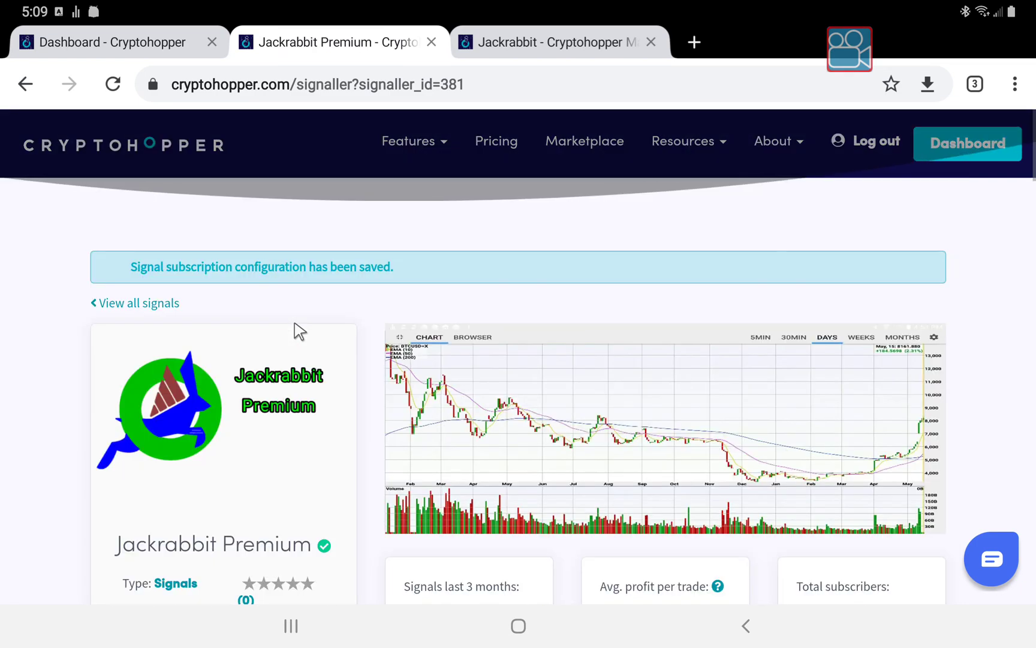
{"action": "scroll", "coordinate": [299, 331], "scroll_direction": "down", "scroll_amount": 1}
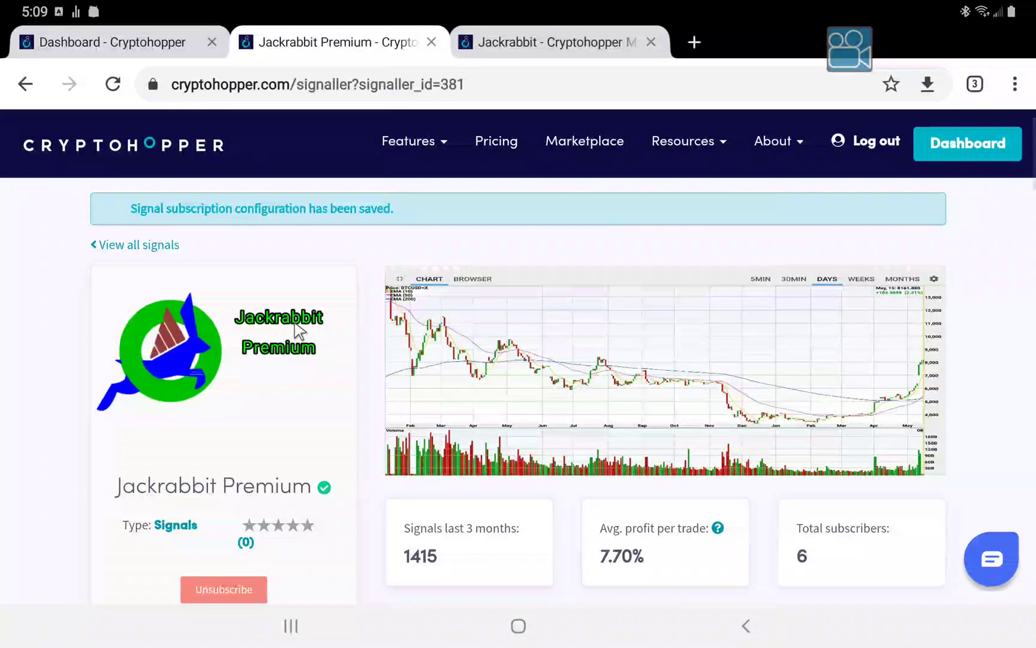
{"action": "scroll", "coordinate": [329, 430], "scroll_direction": "down", "scroll_amount": 2}
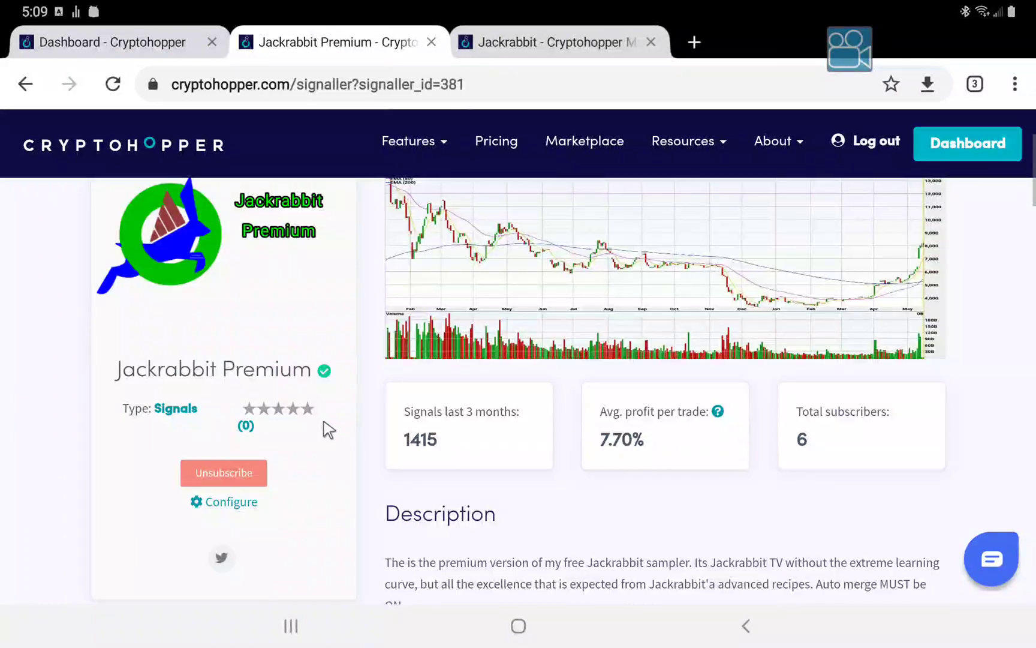
{"action": "scroll", "coordinate": [333, 422], "scroll_direction": "down", "scroll_amount": 3}
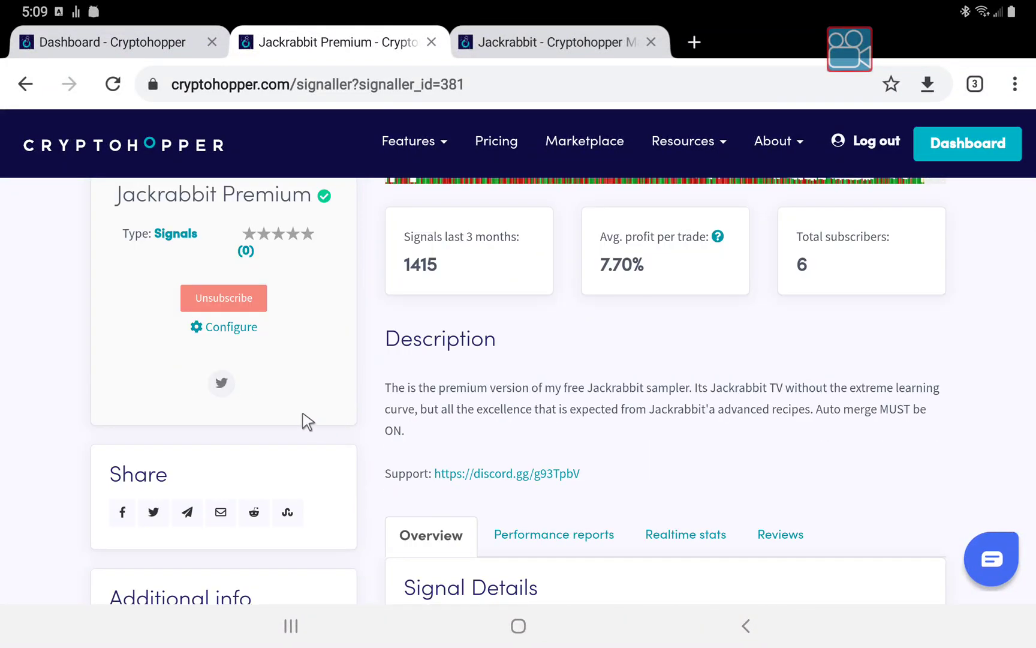
{"action": "scroll", "coordinate": [289, 408], "scroll_direction": "down", "scroll_amount": 5}
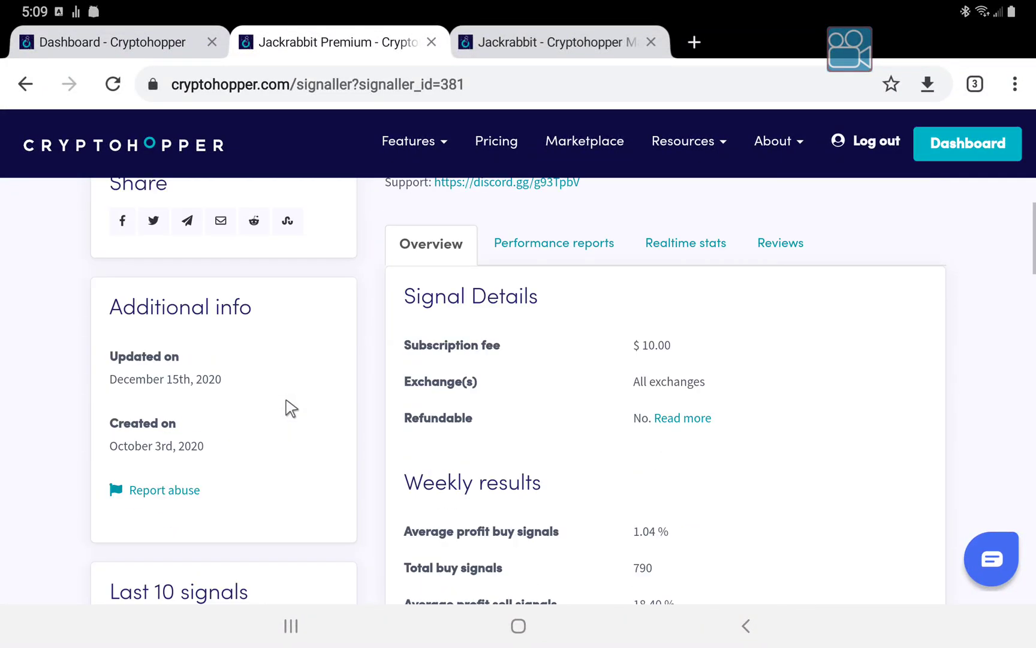
{"action": "scroll", "coordinate": [291, 407], "scroll_direction": "down", "scroll_amount": 7}
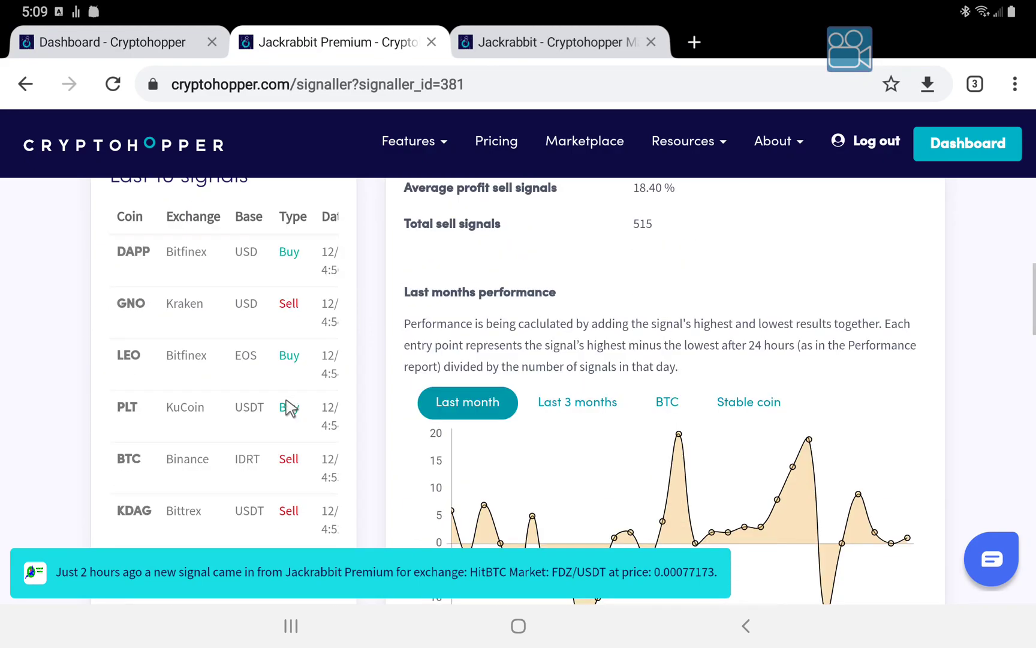
{"action": "scroll", "coordinate": [290, 408], "scroll_direction": "down", "scroll_amount": 15}
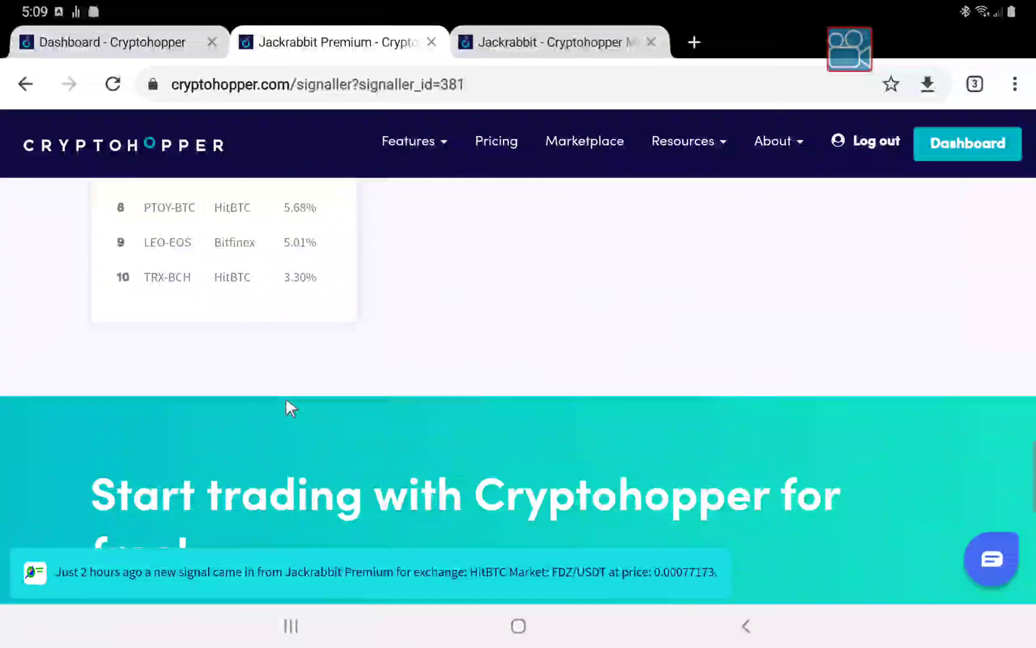
{"action": "scroll", "coordinate": [286, 407], "scroll_direction": "down", "scroll_amount": 3}
{"action": "scroll", "coordinate": [287, 407], "scroll_direction": "up", "scroll_amount": 20}
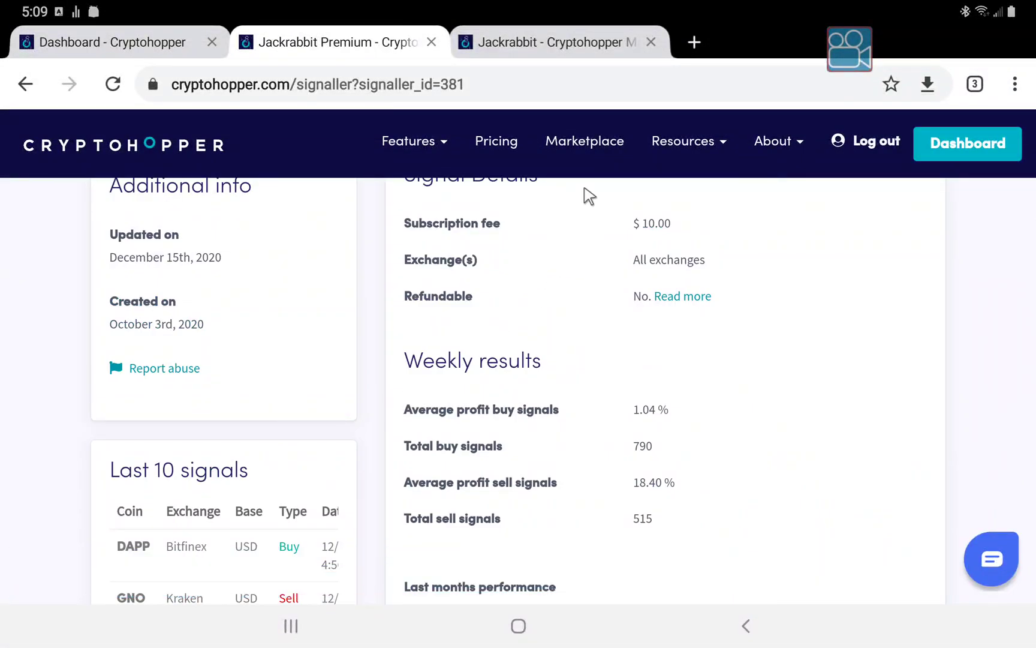
{"action": "left_click", "coordinate": [547, 42]}
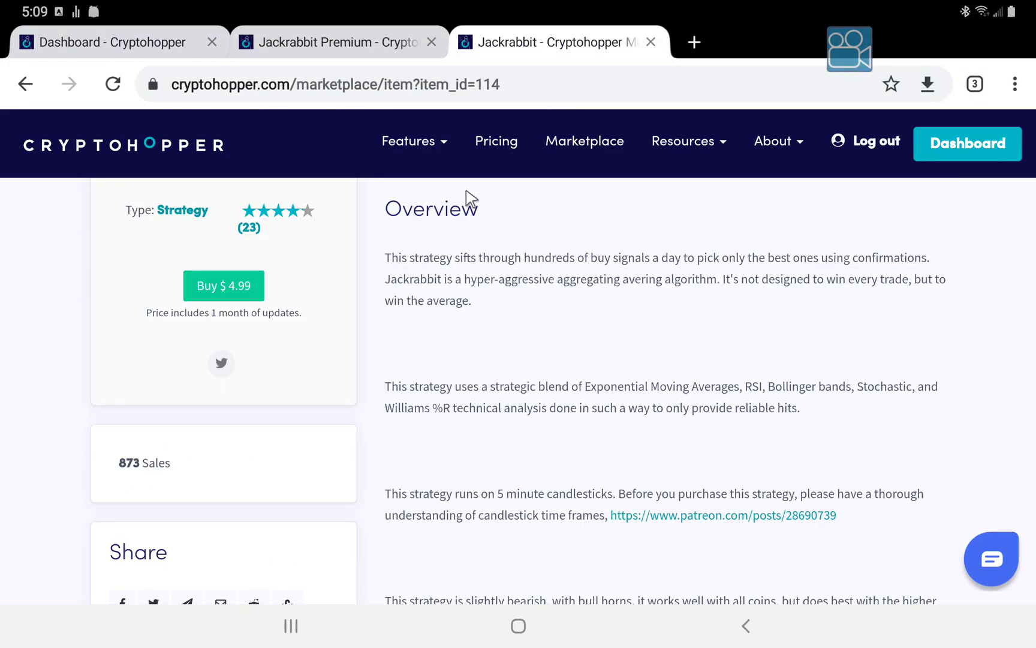
{"action": "scroll", "coordinate": [147, 422], "scroll_direction": "up", "scroll_amount": 4}
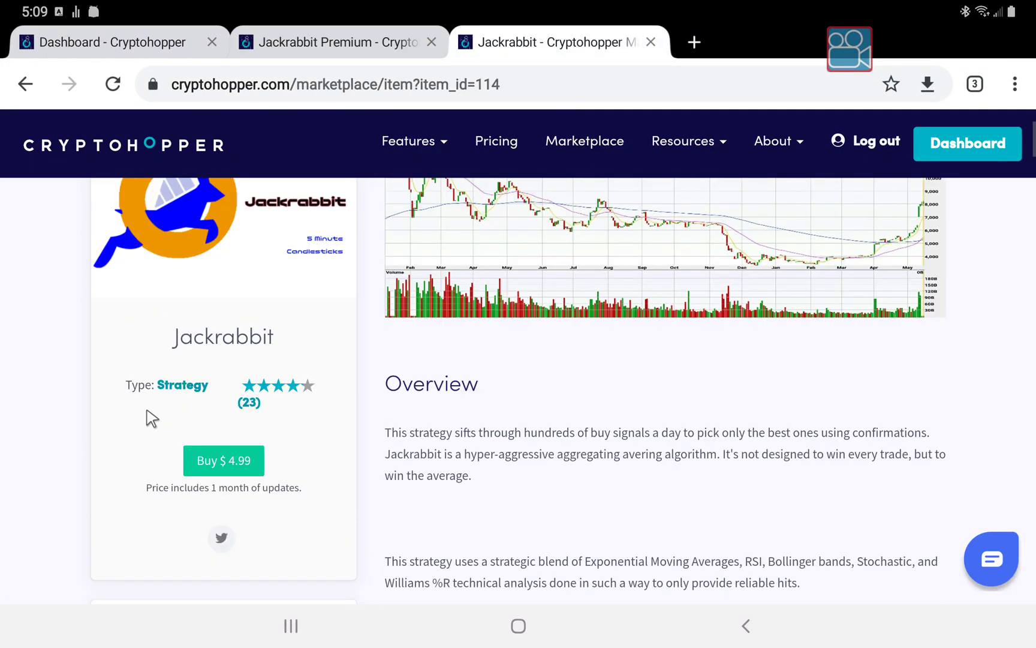
{"action": "scroll", "coordinate": [152, 418], "scroll_direction": "down", "scroll_amount": 5}
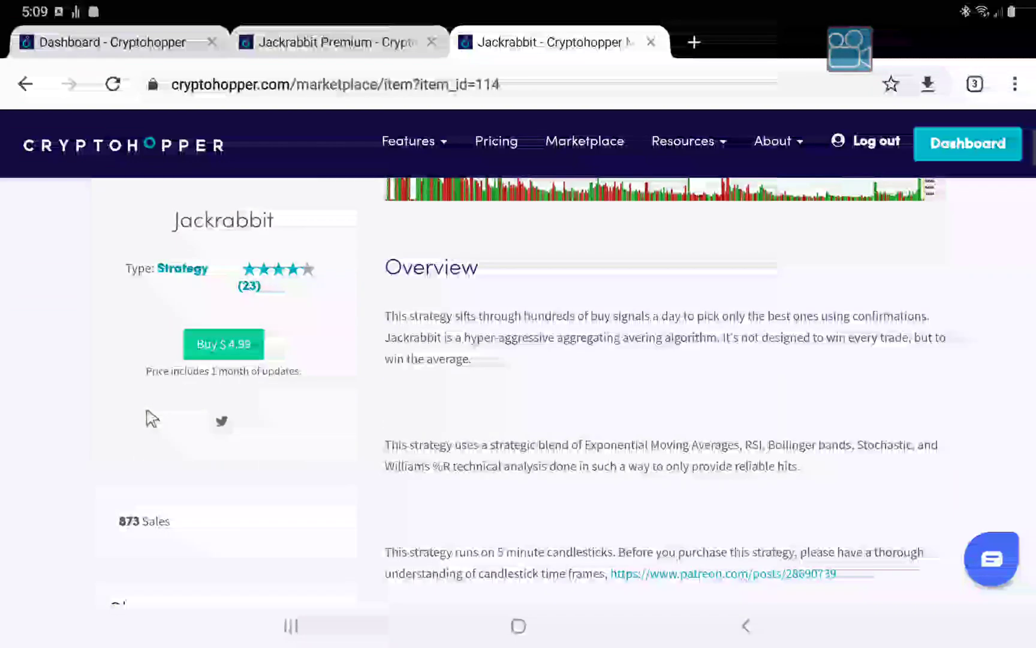
{"action": "scroll", "coordinate": [151, 418], "scroll_direction": "down", "scroll_amount": 3}
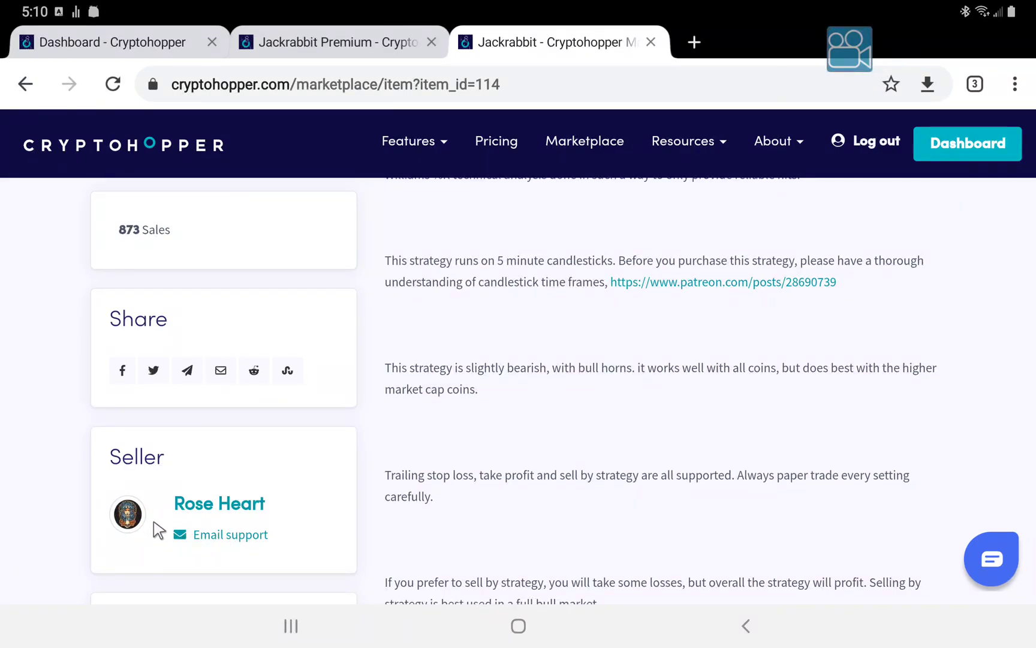
Open the seller's marketplace profile and browse its Jackrabbit signals and strategies.
{"action": "left_click", "coordinate": [129, 519]}
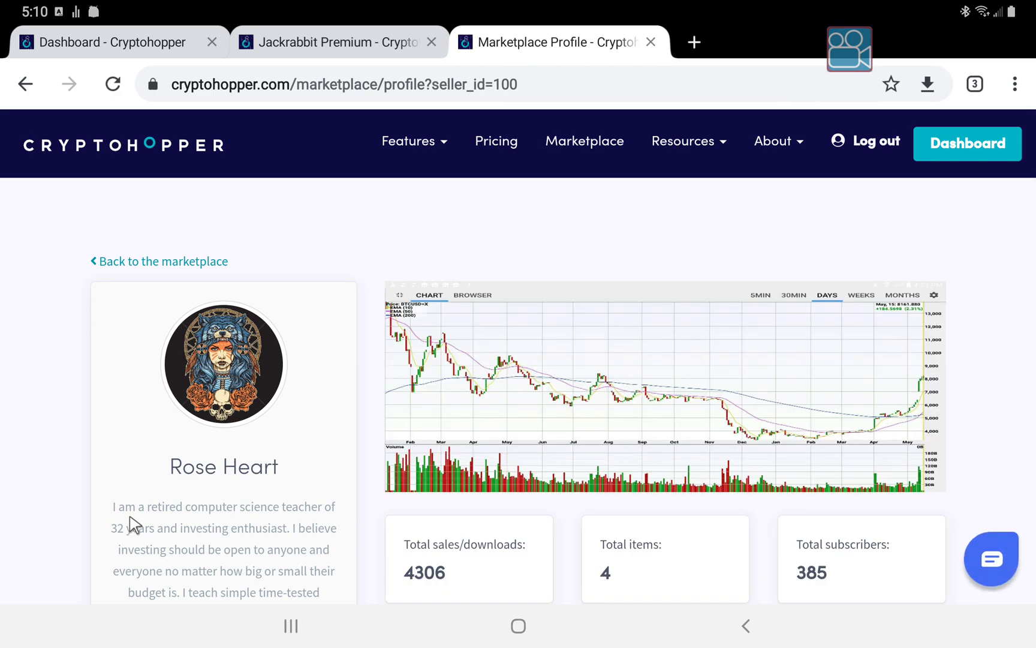
{"action": "scroll", "coordinate": [130, 523], "scroll_direction": "down", "scroll_amount": 3}
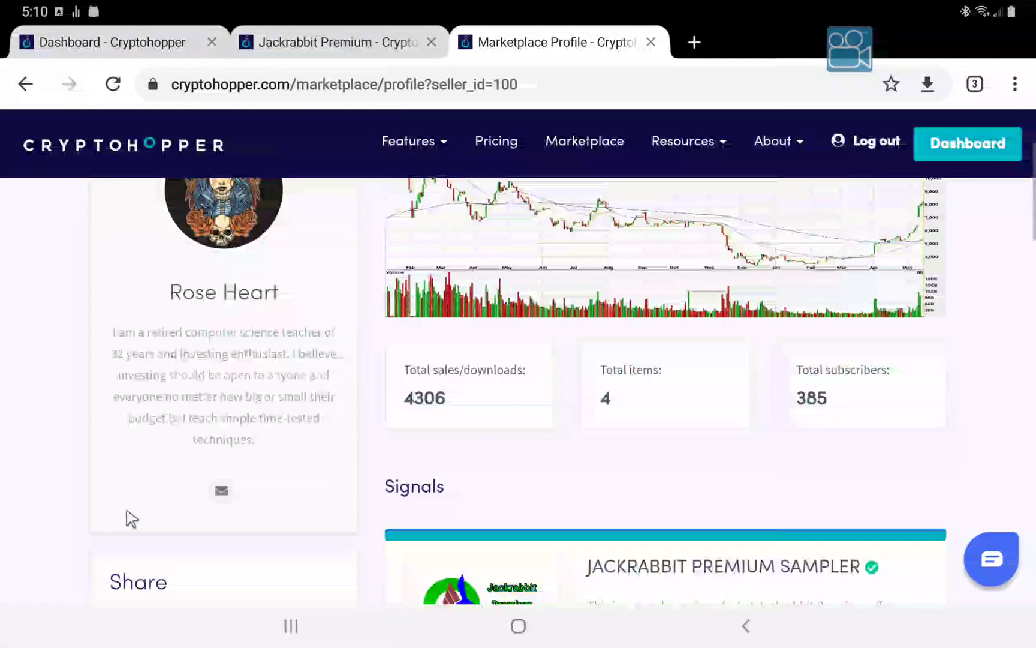
{"action": "scroll", "coordinate": [128, 518], "scroll_direction": "down", "scroll_amount": 4}
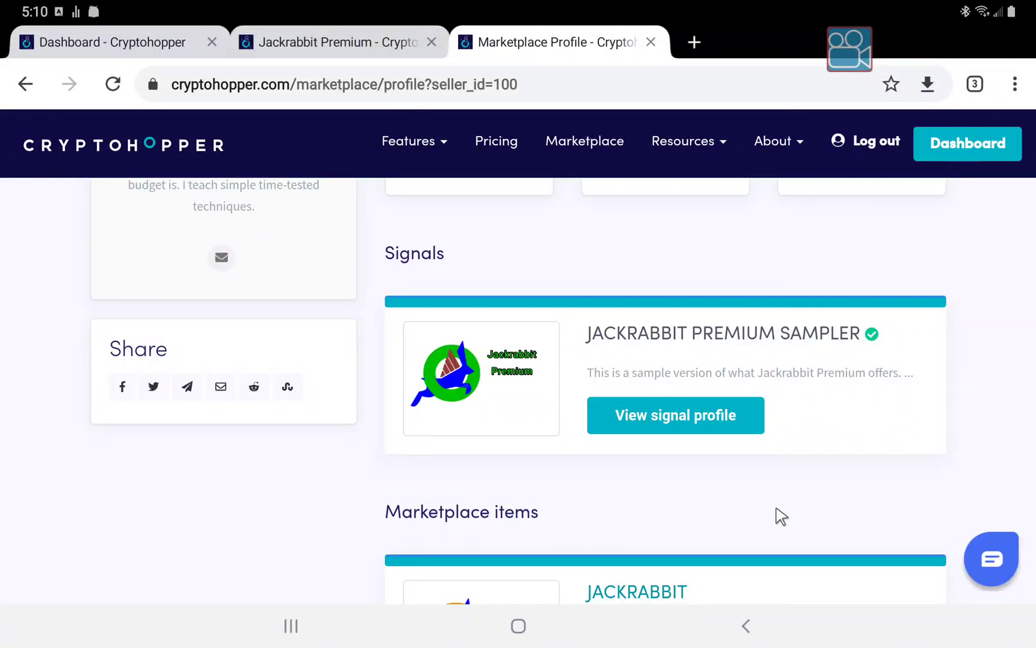
{"action": "scroll", "coordinate": [780, 516], "scroll_direction": "down", "scroll_amount": 4}
{"action": "scroll", "coordinate": [780, 516], "scroll_direction": "down", "scroll_amount": 3}
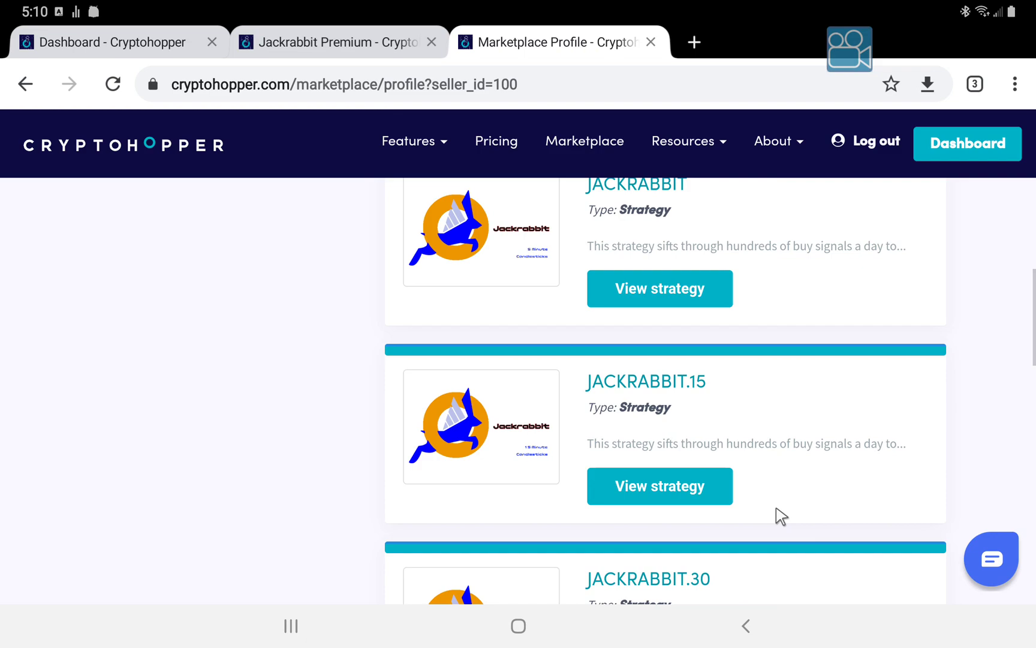
{"action": "scroll", "coordinate": [781, 516], "scroll_direction": "down", "scroll_amount": 4}
Open the Jackrabbit Premium Sampler signal profile (117 signals, 1.43% average profit).
{"action": "scroll", "coordinate": [780, 516], "scroll_direction": "up", "scroll_amount": 5}
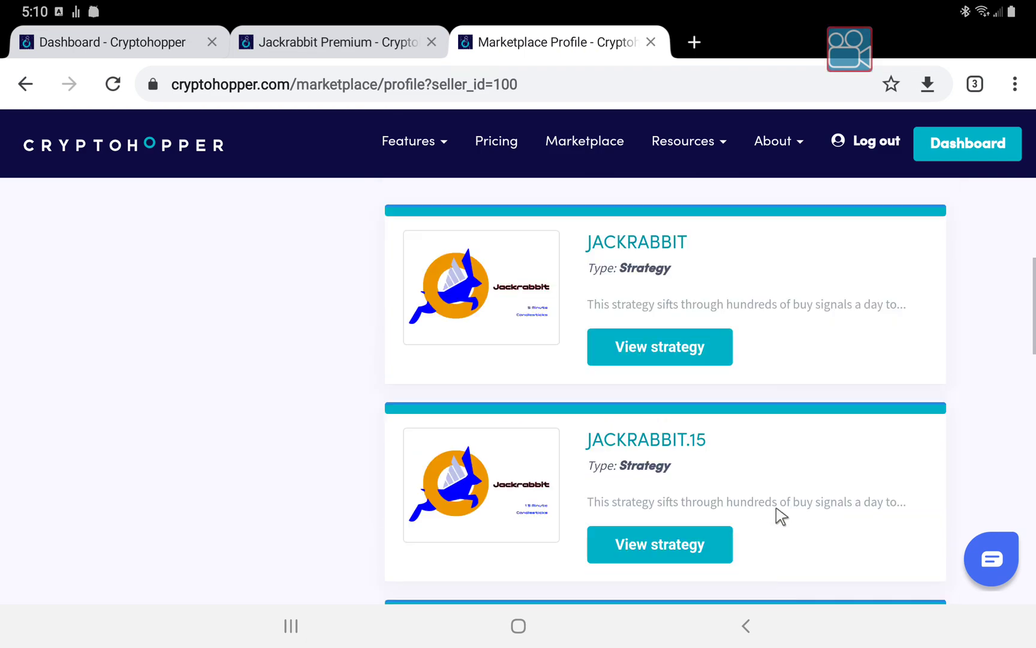
{"action": "scroll", "coordinate": [781, 516], "scroll_direction": "up", "scroll_amount": 5}
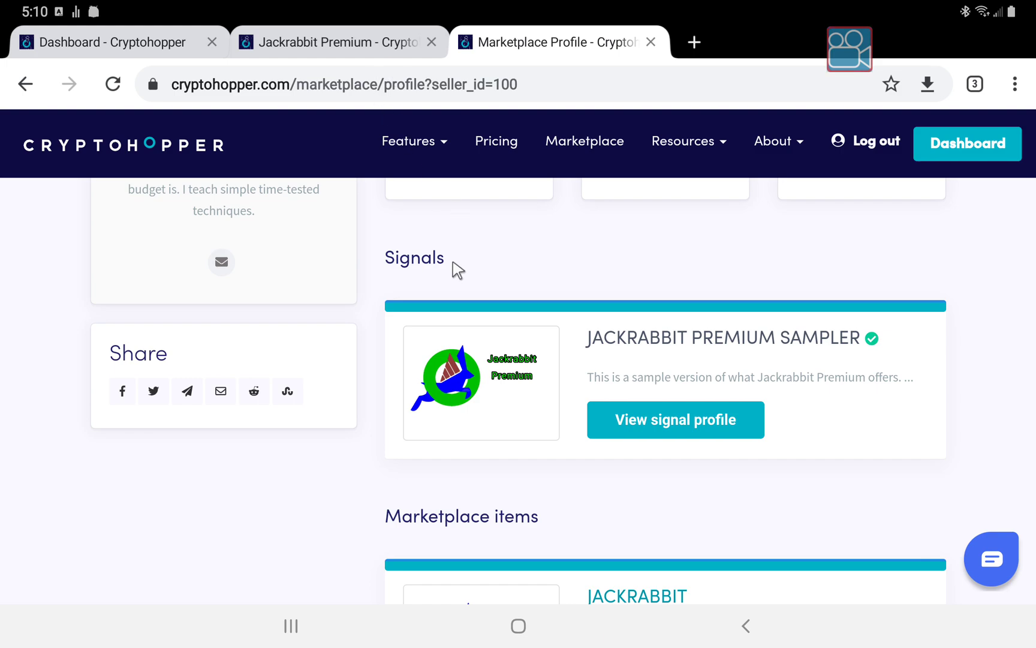
{"action": "left_click", "coordinate": [734, 427]}
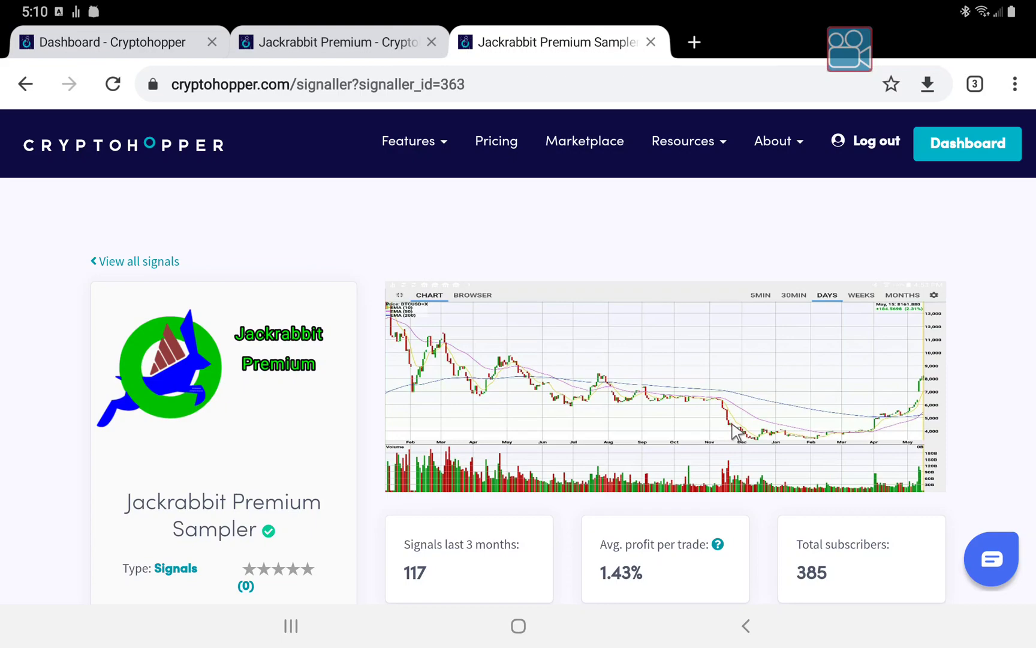
Review the Sampler's stats and charts, with ADA-USDT on Binance topping weekly signals at 6.67%.
{"action": "scroll", "coordinate": [564, 459], "scroll_direction": "down", "scroll_amount": 10}
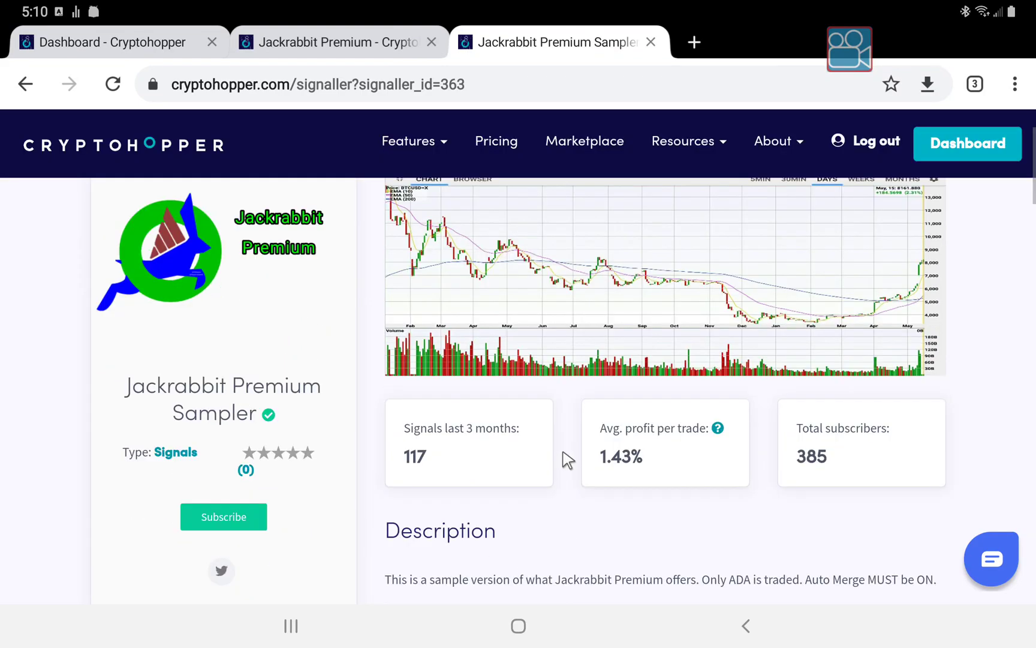
{"action": "scroll", "coordinate": [568, 461], "scroll_direction": "down", "scroll_amount": 5}
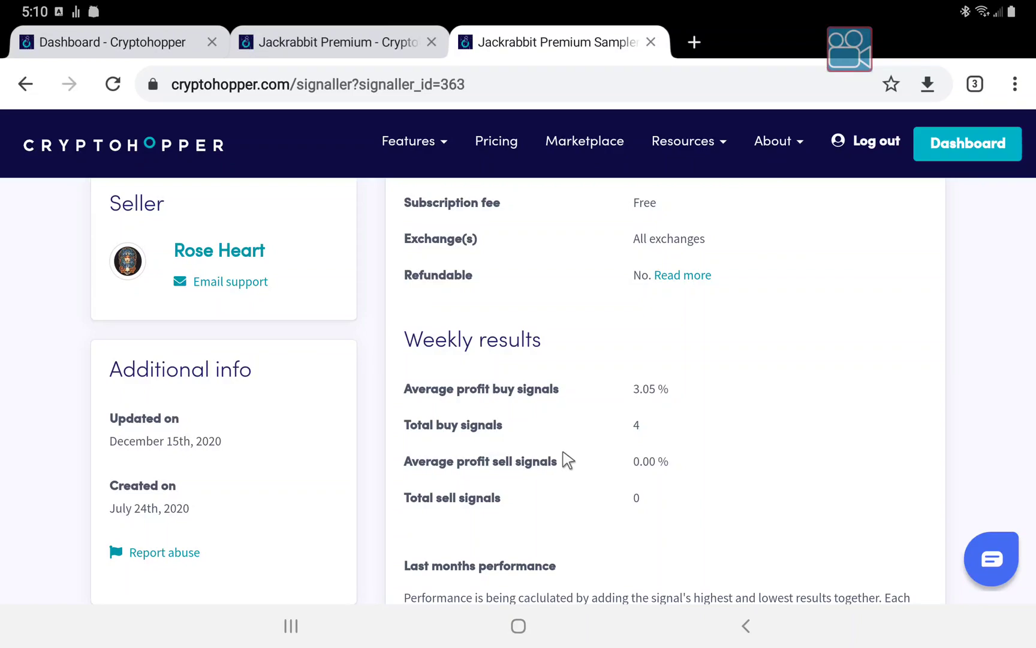
{"action": "scroll", "coordinate": [568, 461], "scroll_direction": "down", "scroll_amount": 6}
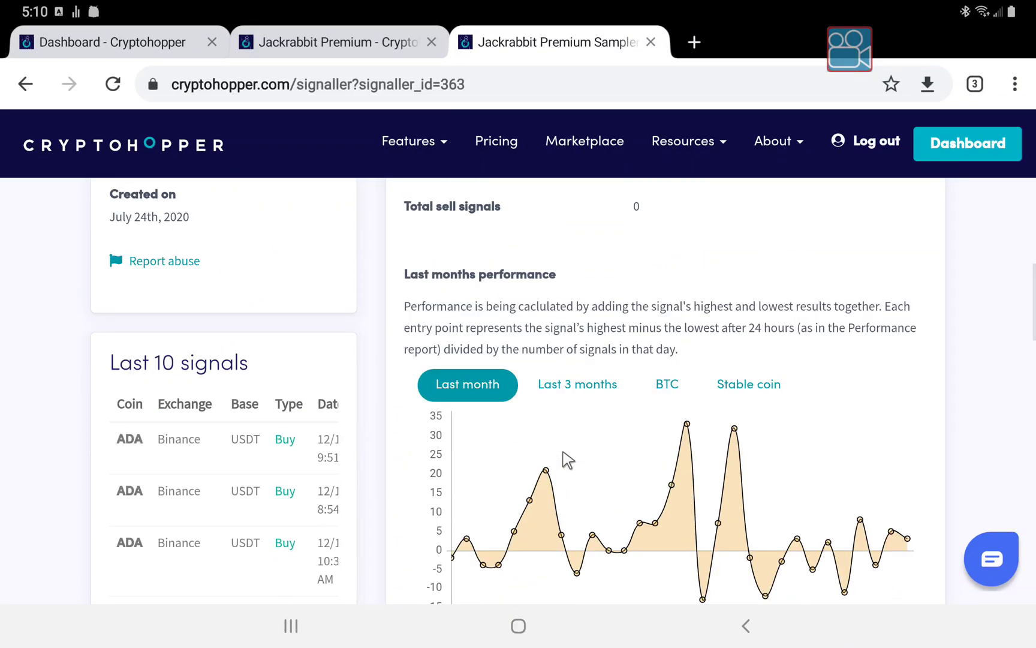
{"action": "scroll", "coordinate": [566, 460], "scroll_direction": "down", "scroll_amount": 8}
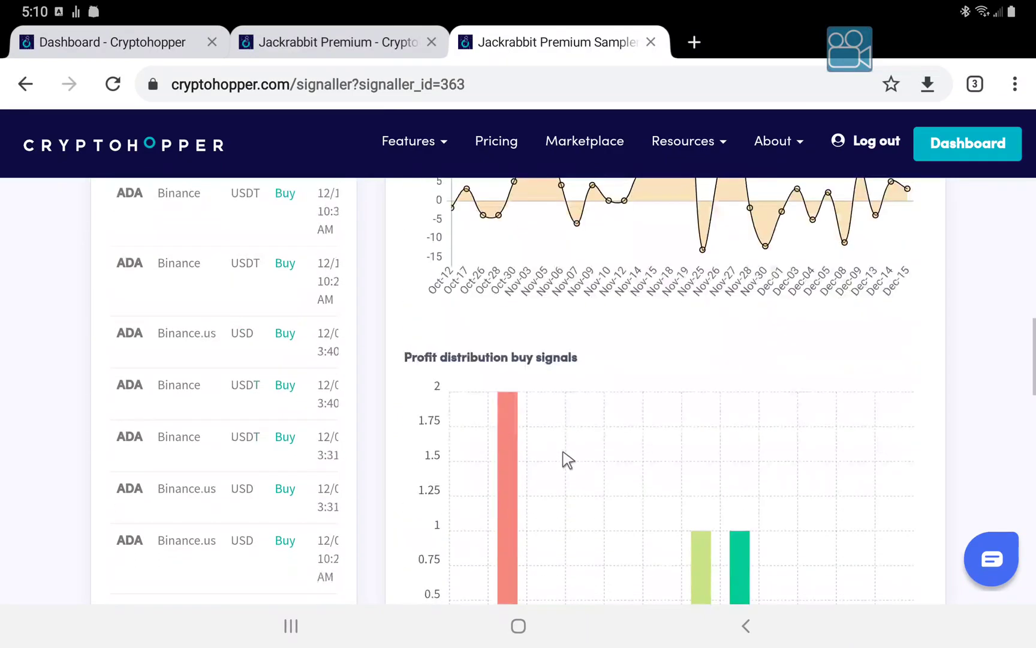
{"action": "scroll", "coordinate": [567, 459], "scroll_direction": "down", "scroll_amount": 5}
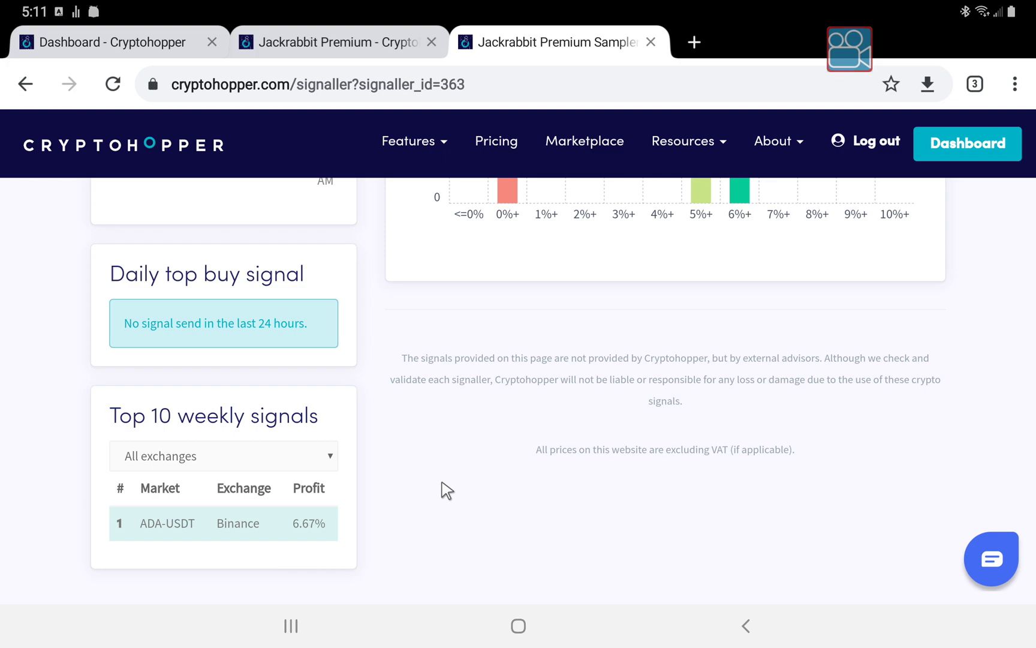
{"action": "scroll", "coordinate": [447, 490], "scroll_direction": "up", "scroll_amount": 2}
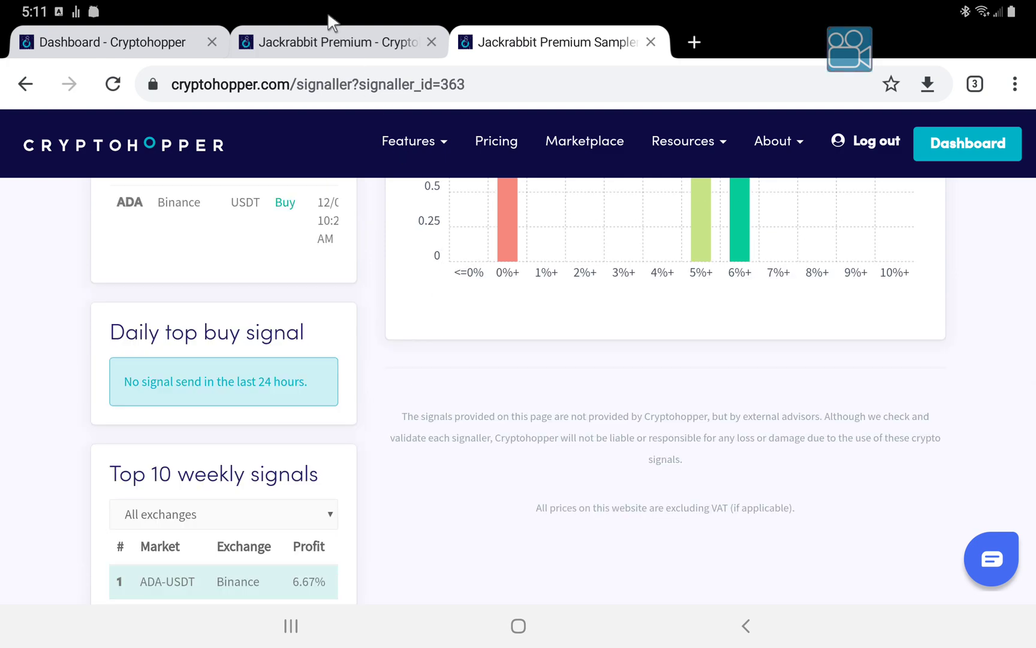
Switch back to the 'Jackrabbit Premium - Cryptohopper' tab showing the $10.00 subscription fee.
{"action": "left_click", "coordinate": [334, 51]}
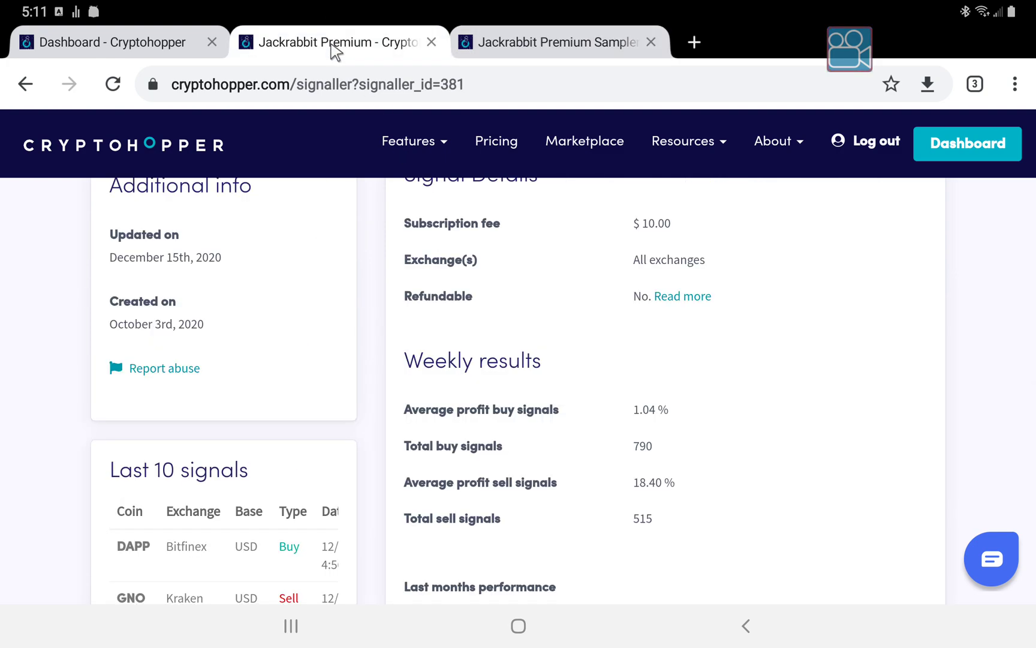